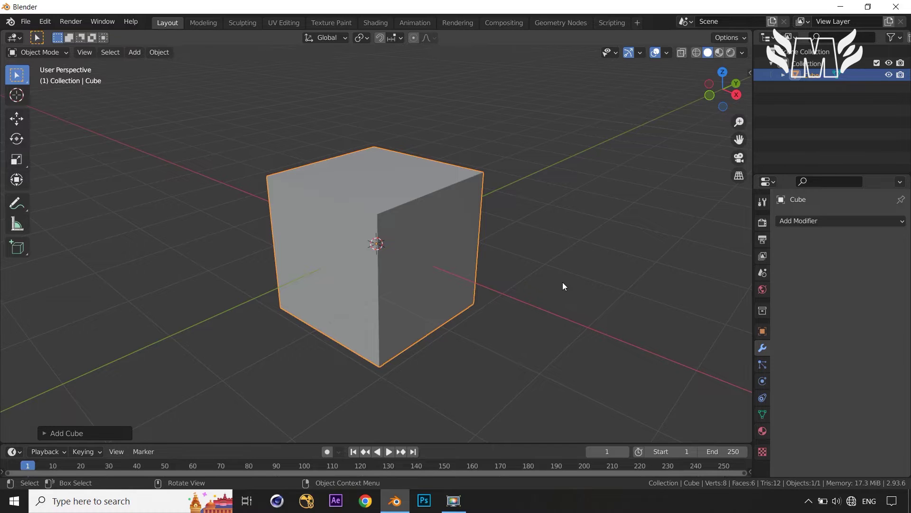
Step: Add a Bevel modifier to the cube
middle_drag(573, 289, 570, 287)
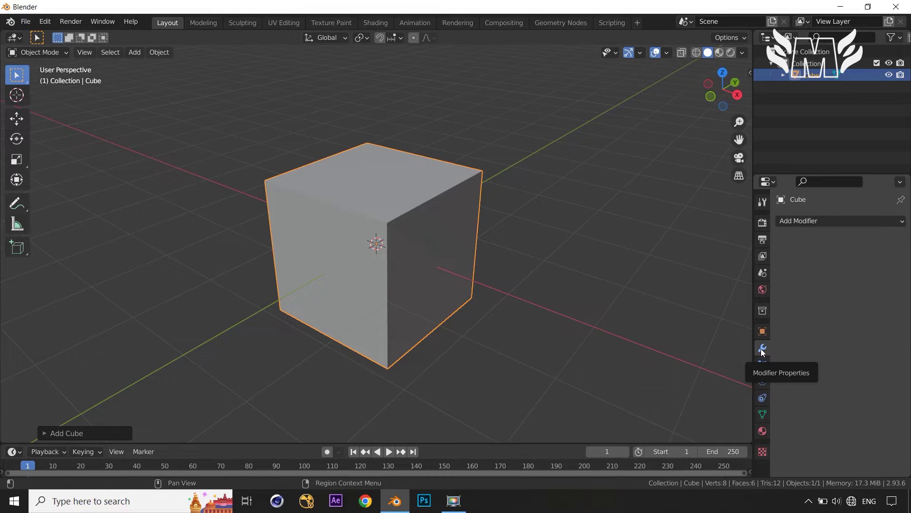
click(860, 223)
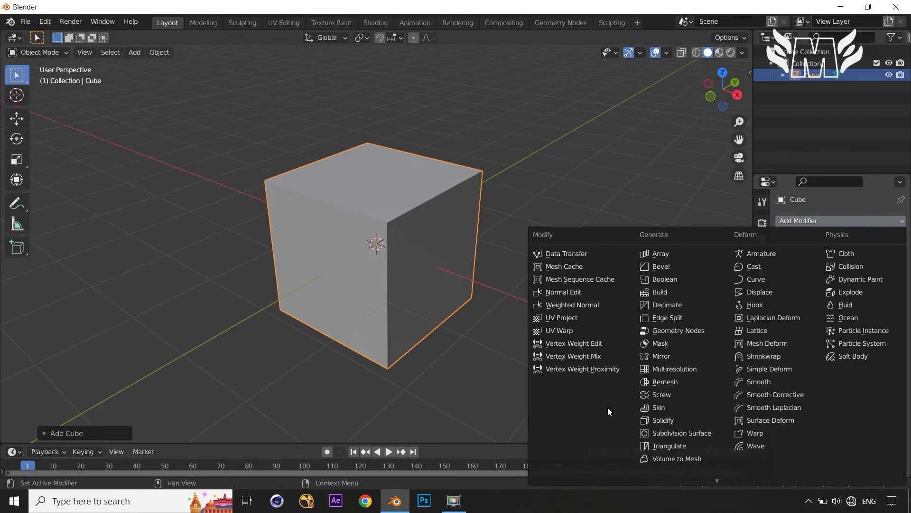
click(674, 267)
middle_drag(662, 269, 583, 307)
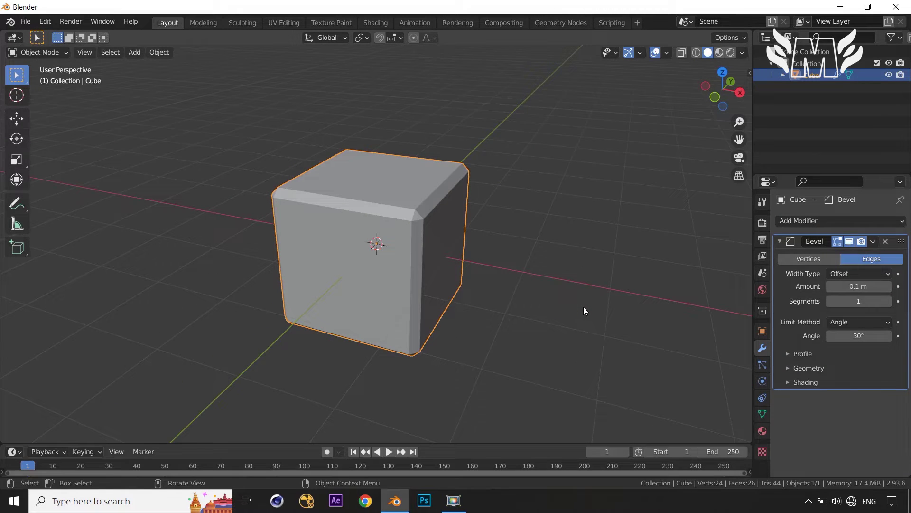
mouse_move(566, 291)
middle_down()
mouse_move(465, 270)
mouse_move(377, 269)
mouse_move(525, 298)
mouse_move(580, 293)
mouse_move(513, 307)
mouse_move(429, 301)
mouse_move(476, 256)
mouse_move(556, 288)
mouse_move(547, 289)
middle_up()
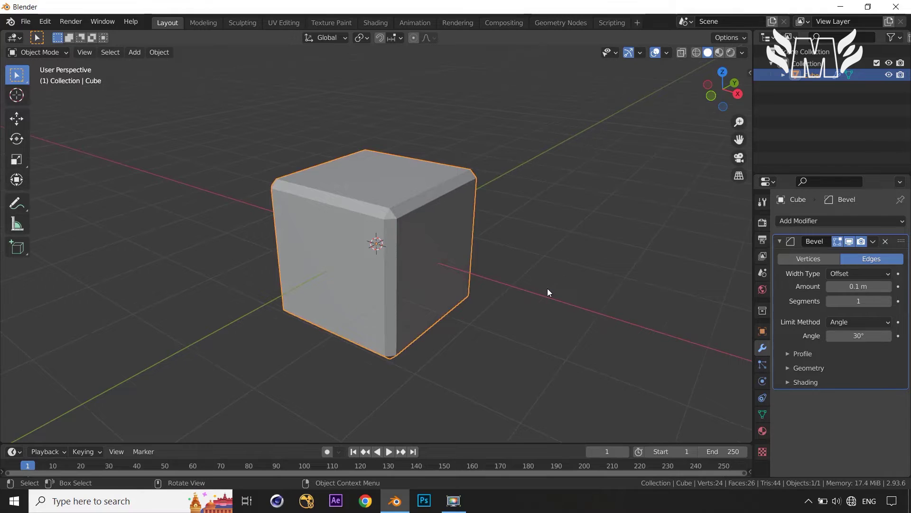
scroll(548, 288, up, 1)
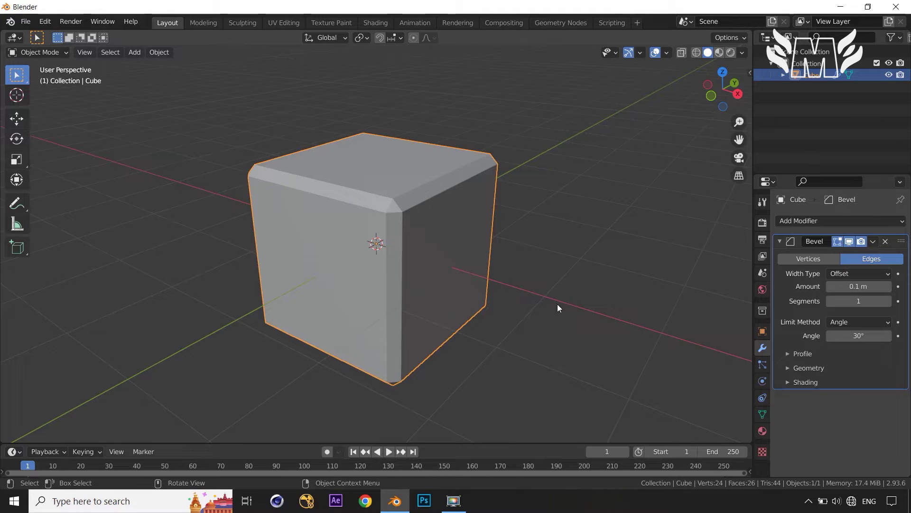
middle_drag(575, 318, 565, 314)
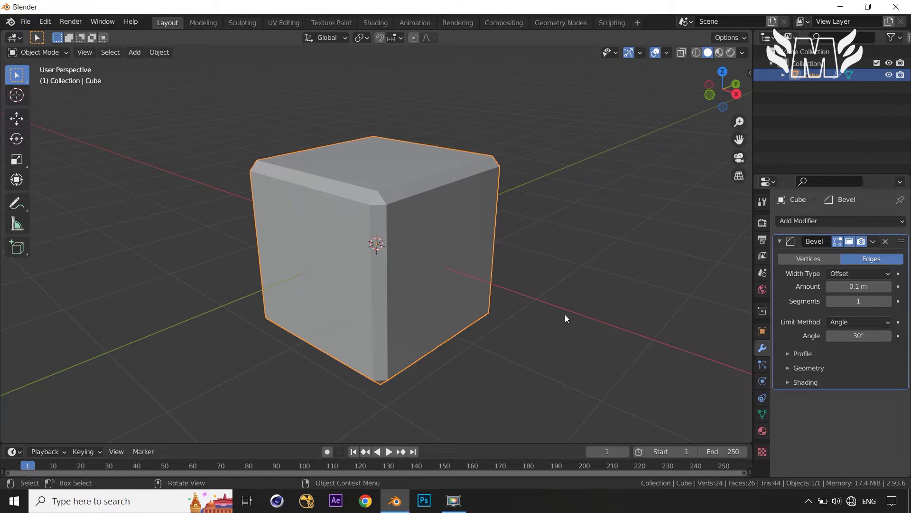
Step: Try None as the bevel's limit method and return it to Angle
click(853, 322)
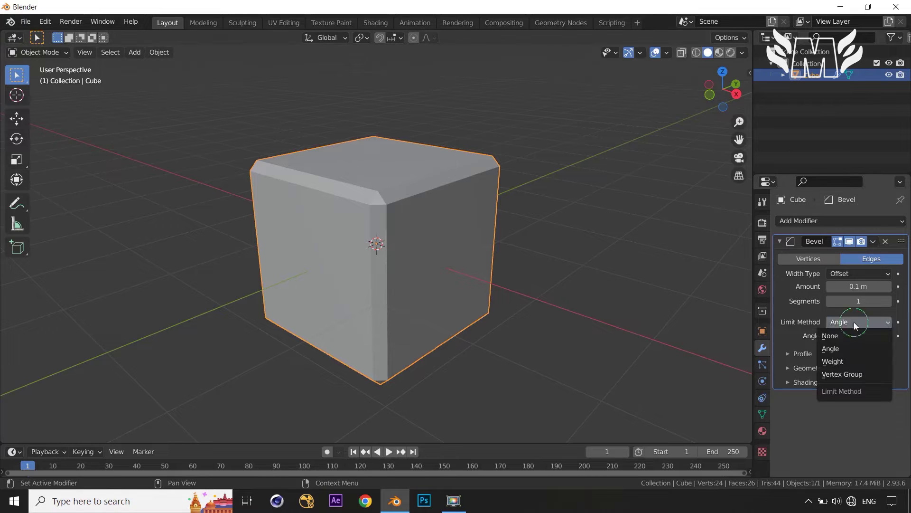
click(848, 332)
mouse_move(482, 361)
middle_down()
mouse_move(515, 367)
mouse_move(464, 366)
mouse_move(476, 374)
middle_up()
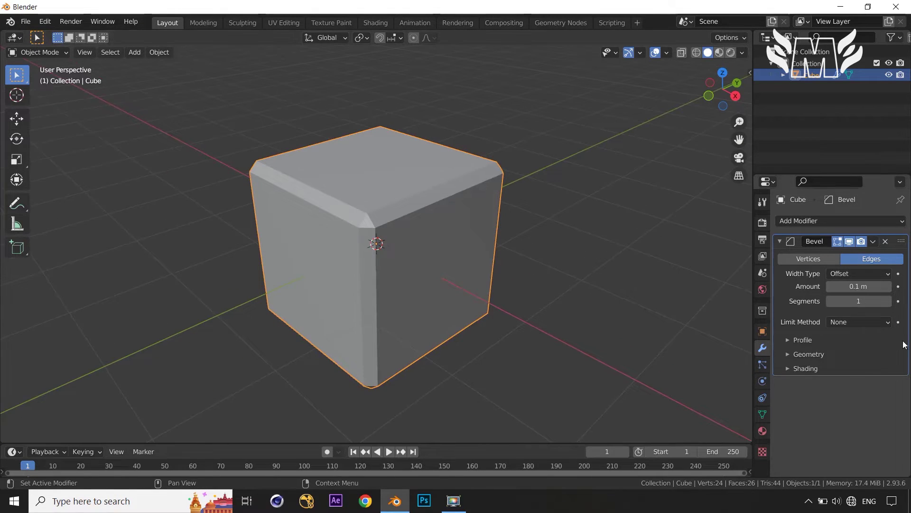
click(875, 321)
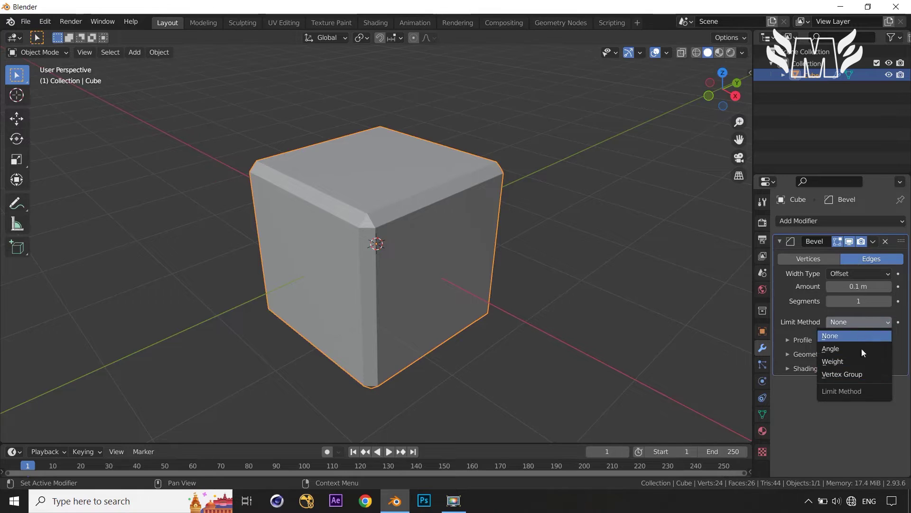
click(850, 322)
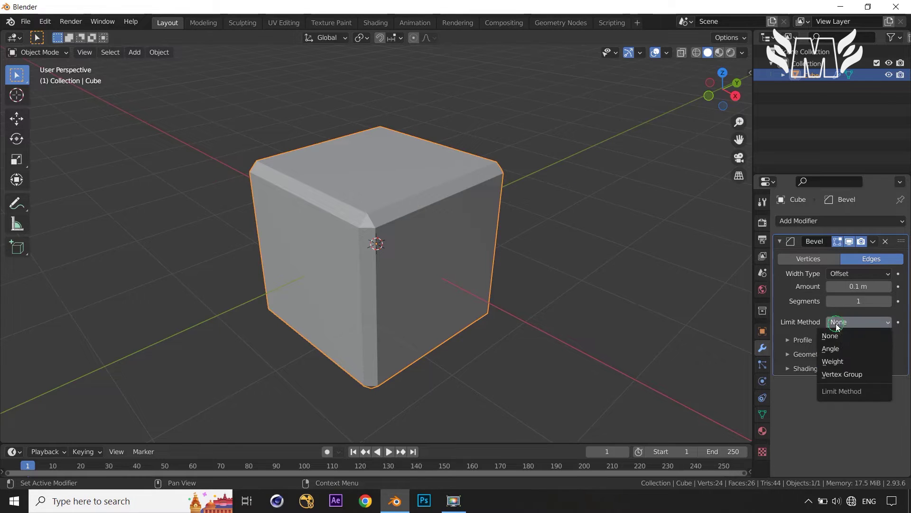
click(840, 348)
middle_drag(712, 305, 627, 293)
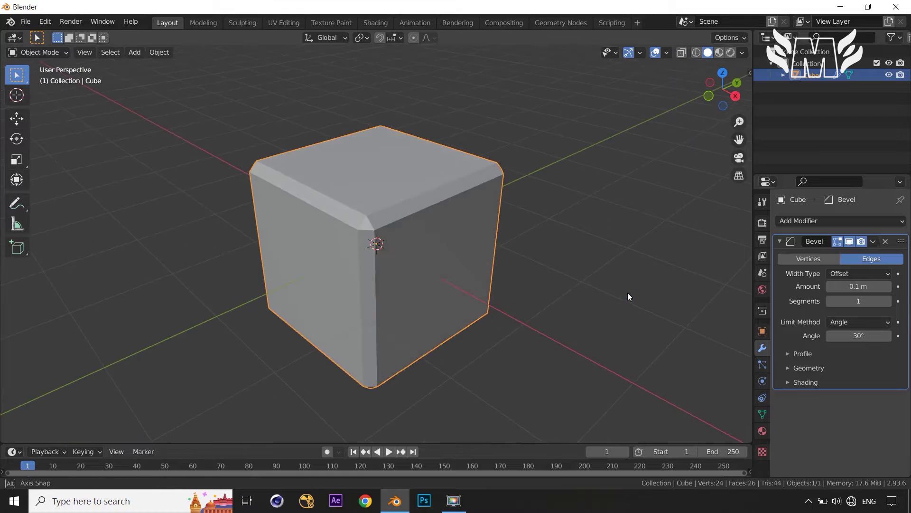
Step: Switch the bevel to affect vertices and set its amount to about 0.29 m
mouse_move(844, 286)
mouse_down()
mouse_move(875, 286)
mouse_move(843, 286)
mouse_up()
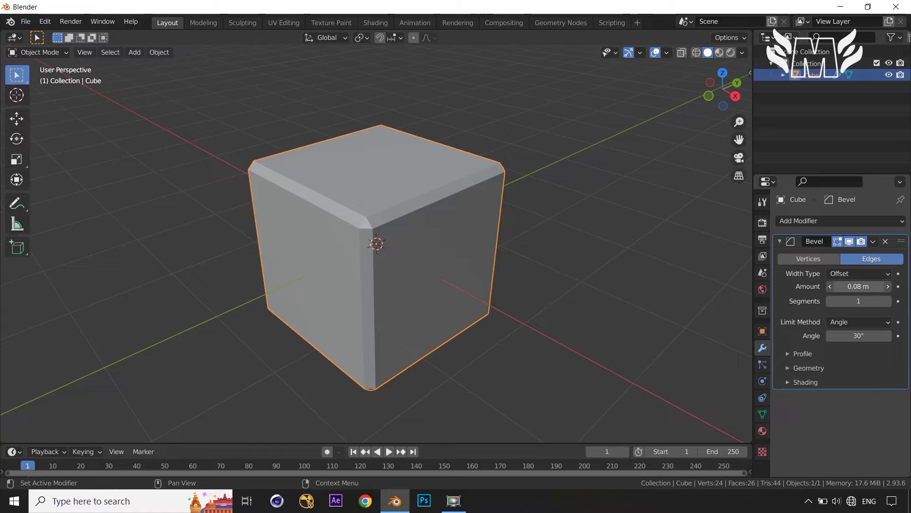
click(803, 260)
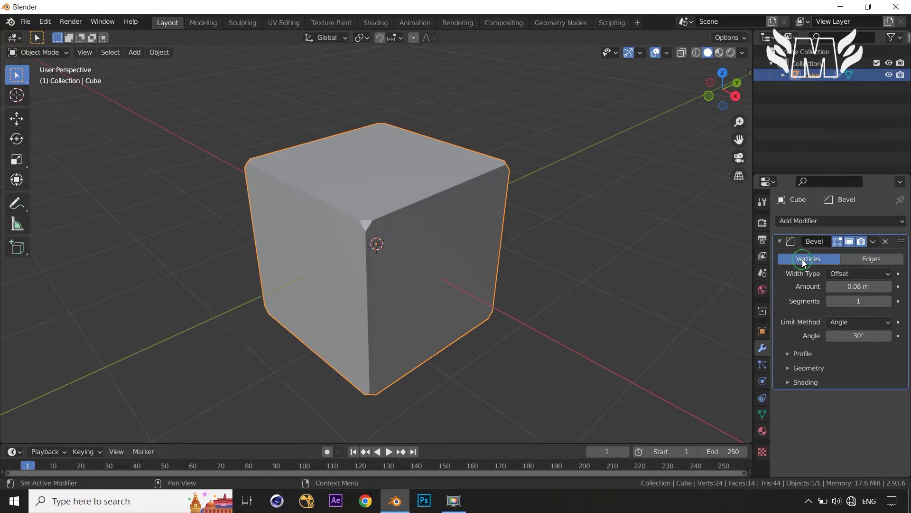
middle_drag(483, 210, 393, 221)
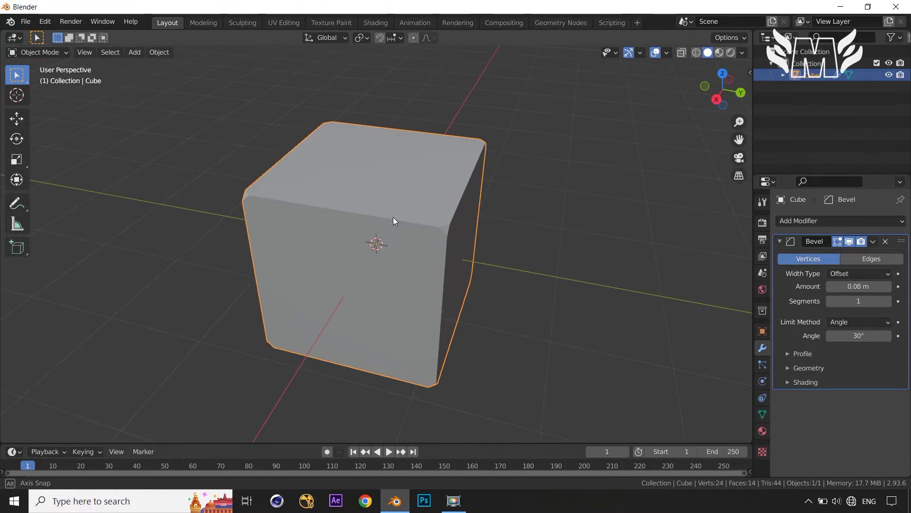
middle_drag(471, 255, 516, 261)
mouse_move(859, 286)
mouse_down()
mouse_move(883, 286)
mouse_move(869, 301)
mouse_move(850, 301)
mouse_up()
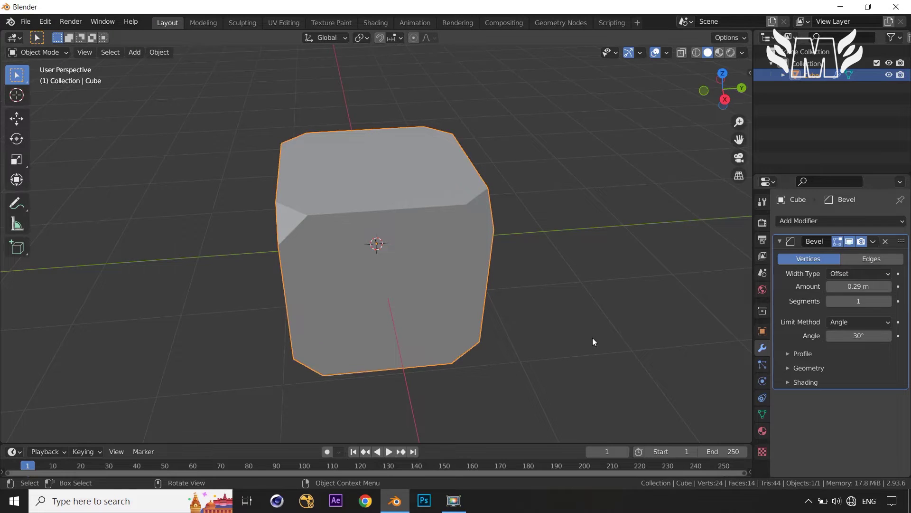
middle_drag(582, 328, 621, 338)
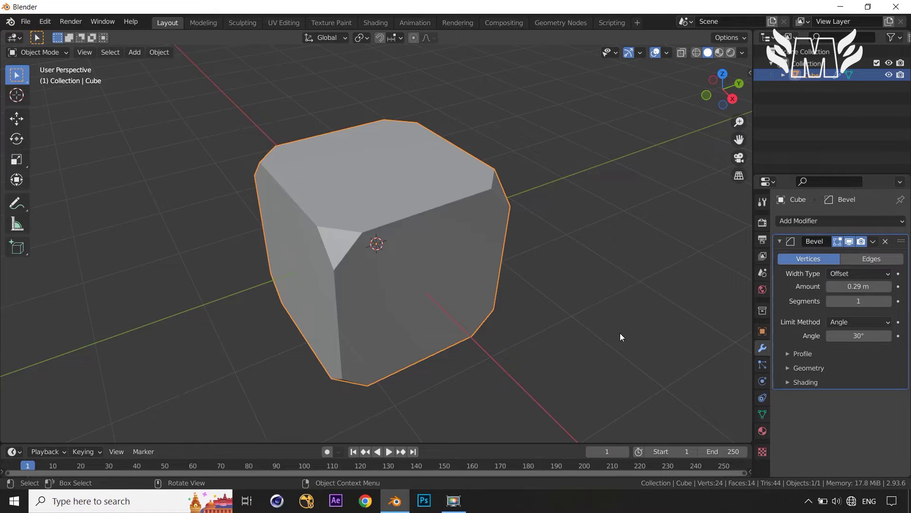
middle_drag(621, 337, 638, 331)
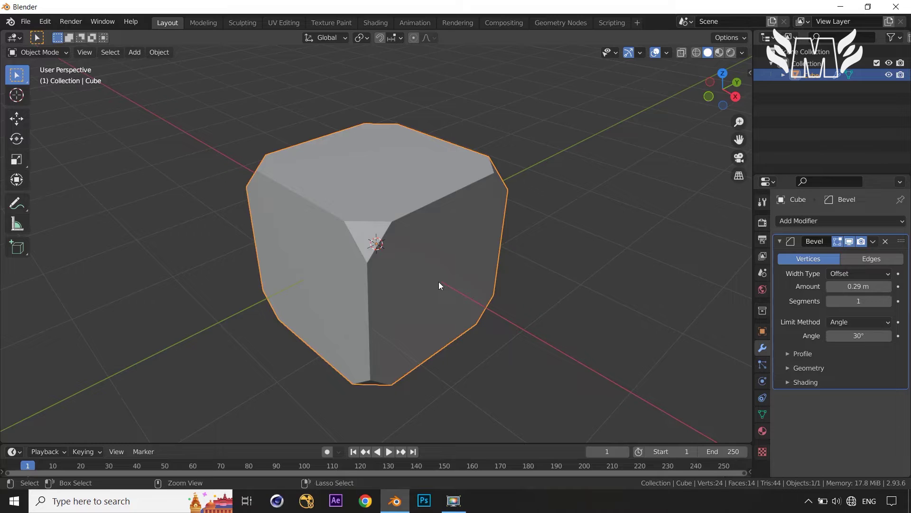
Step: In Edit Mode, add a horizontal loop cut around the middle of the cube
key(Tab)
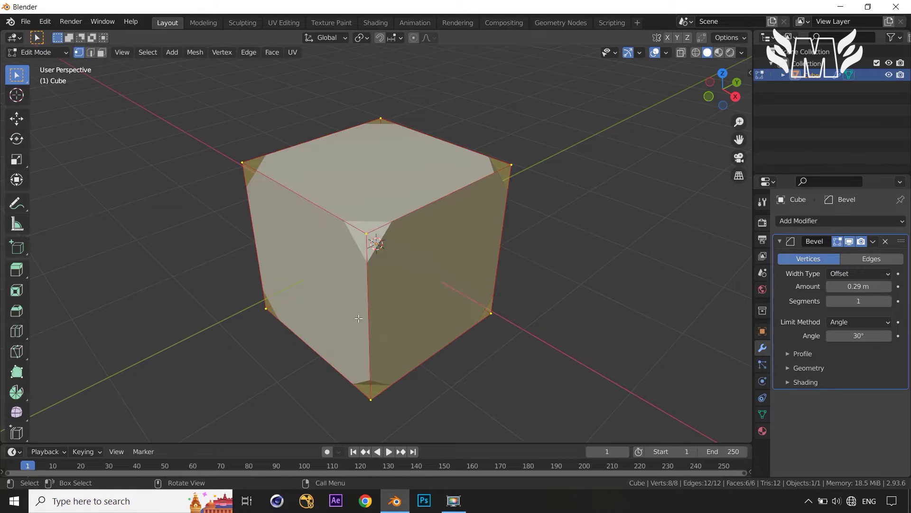
key(ctrl+r)
click(371, 310)
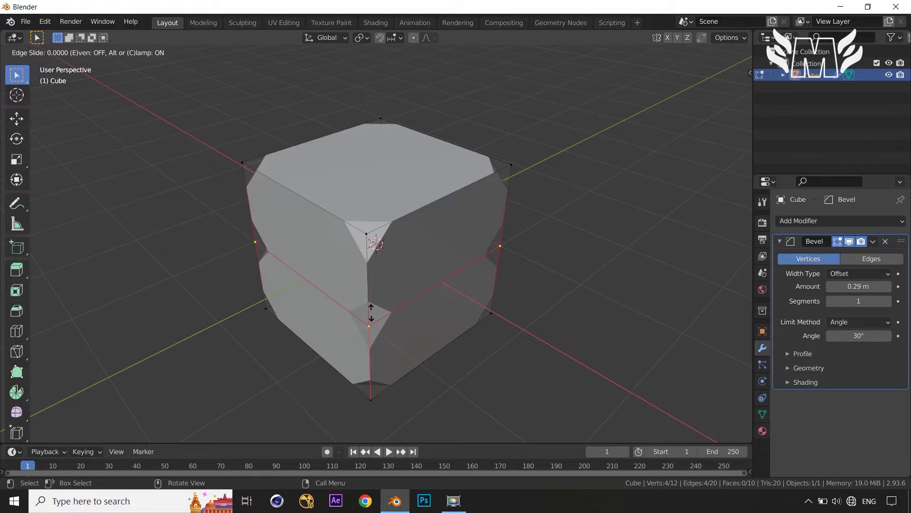
click(371, 312)
Step: Scale the middle edge loop inward to narrow the cube's waist
middle_drag(574, 299, 625, 380)
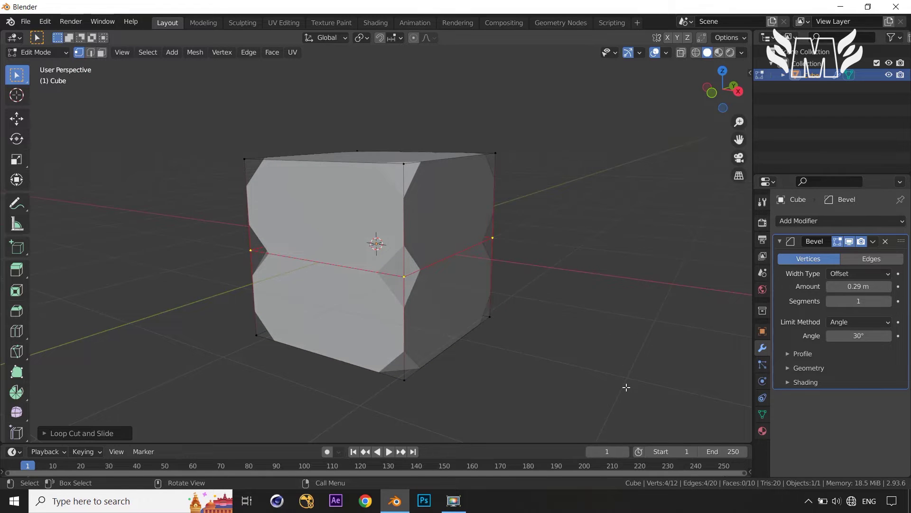
key(s)
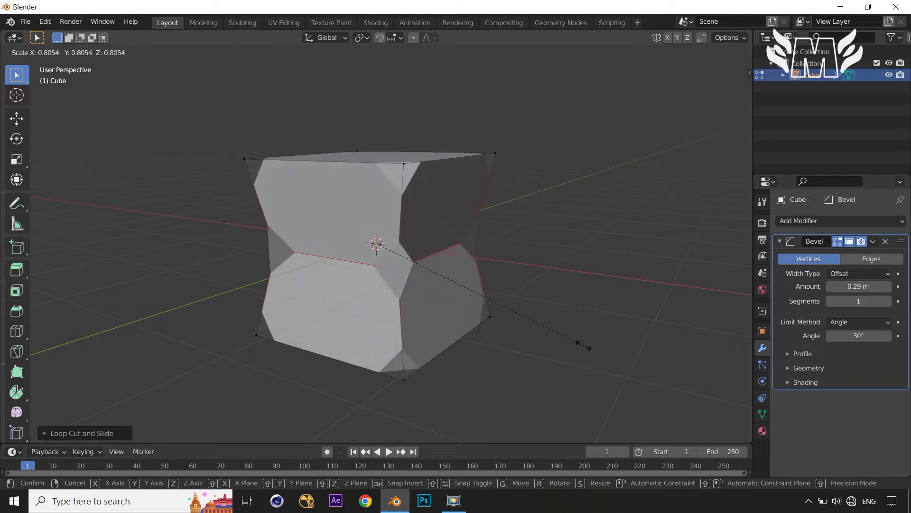
click(572, 336)
middle_drag(572, 336, 503, 381)
Step: Set the bevel amount to 0.12 m and switch the bevel to affect edges
drag(858, 287, 826, 288)
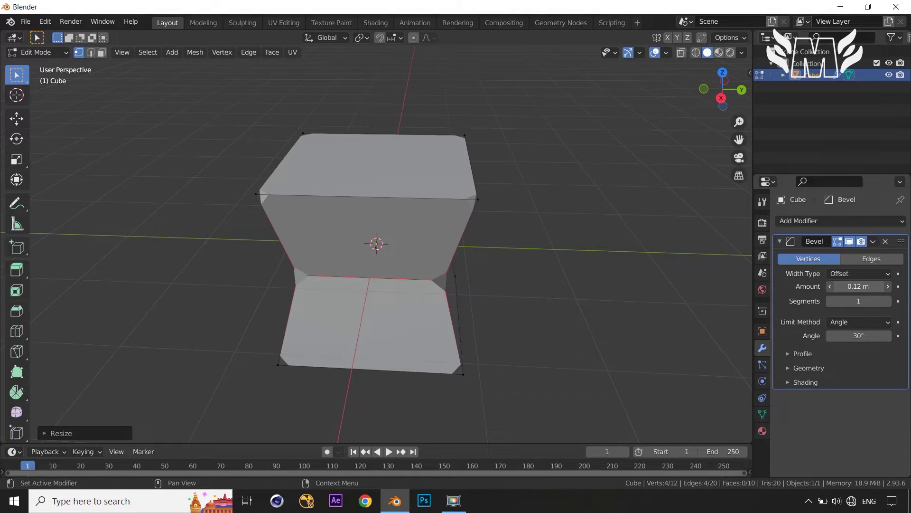
click(888, 261)
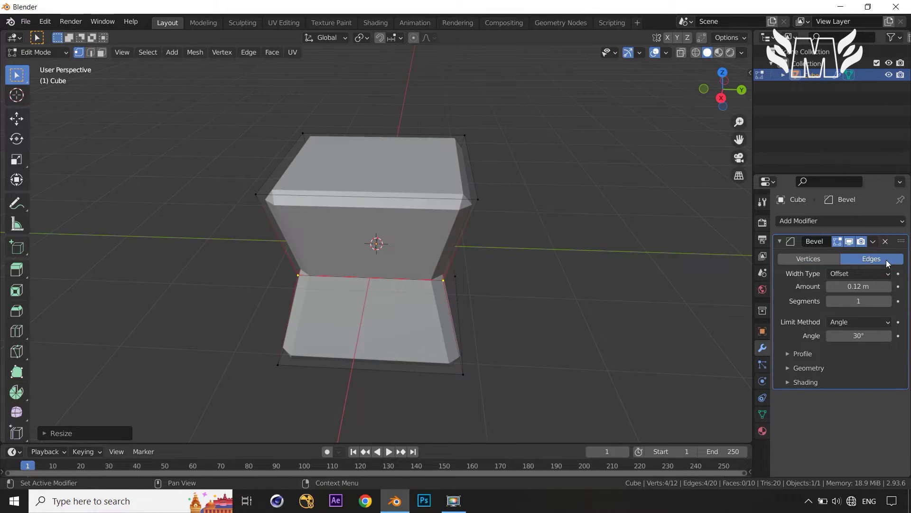
middle_drag(508, 340, 592, 323)
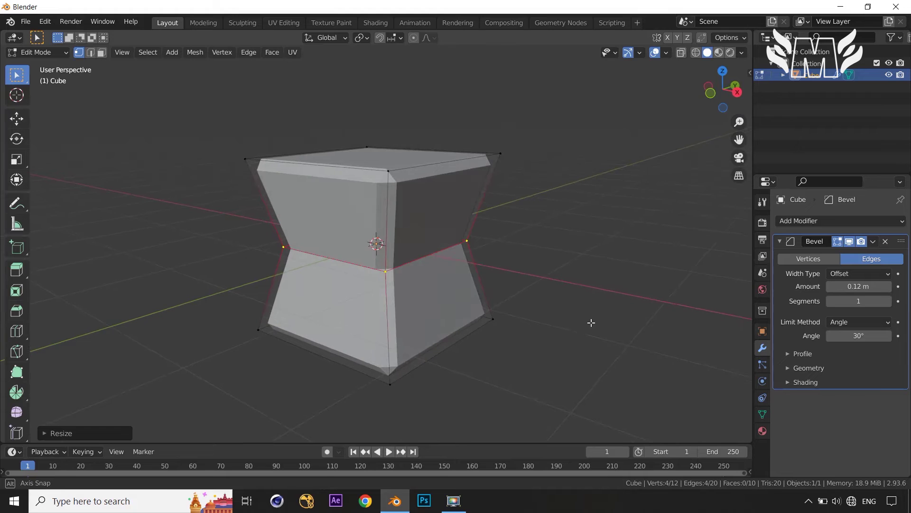
Step: Set the bevel's segments to 7
click(888, 298)
click(888, 298)
click(888, 297)
click(888, 298)
click(888, 297)
click(887, 298)
Step: Scale the middle edge loop further inward for a tighter waist and deselect it
middle_drag(585, 307, 541, 315)
key(s)
click(522, 276)
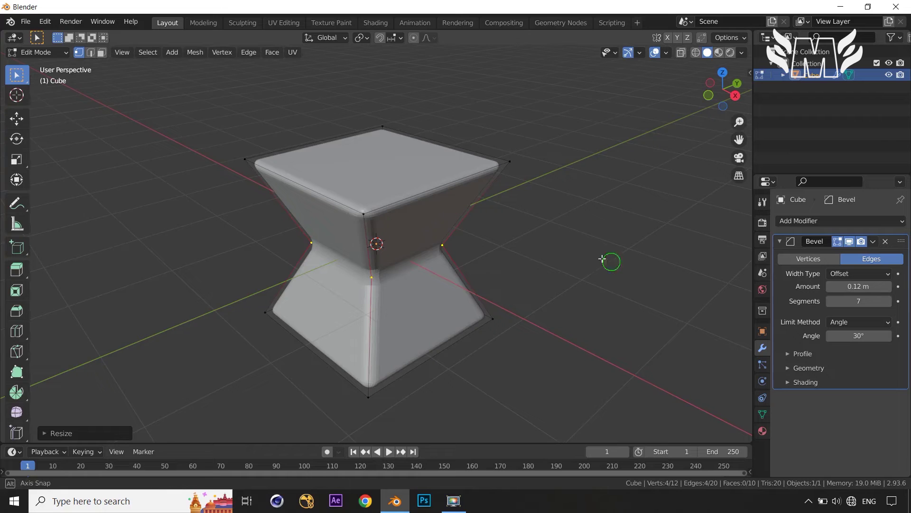
middle_drag(610, 262, 579, 247)
click(578, 247)
mouse_move(590, 299)
middle_down()
mouse_move(680, 311)
mouse_move(587, 290)
middle_up()
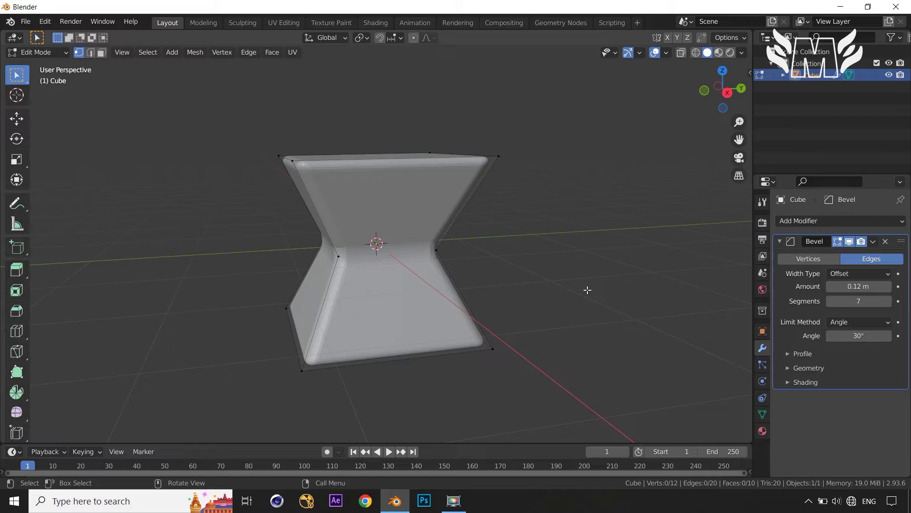
middle_drag(587, 290, 624, 334)
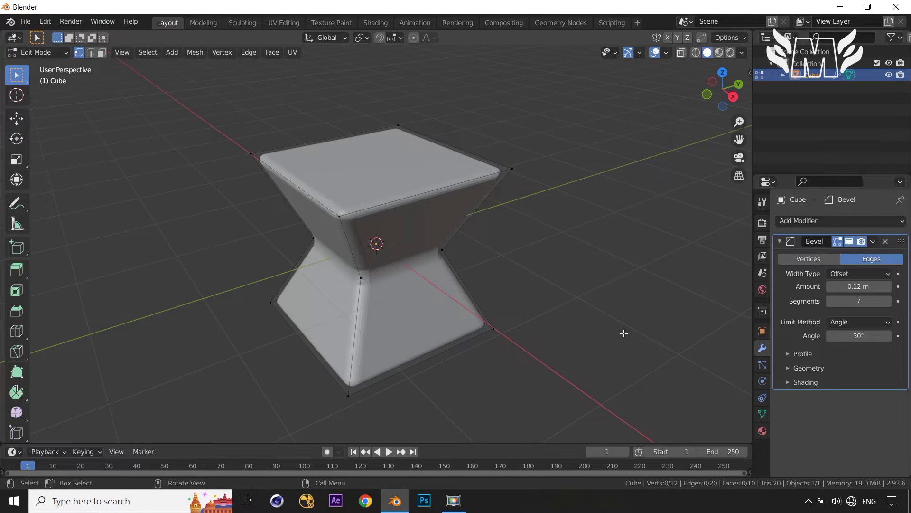
middle_drag(627, 335, 655, 321)
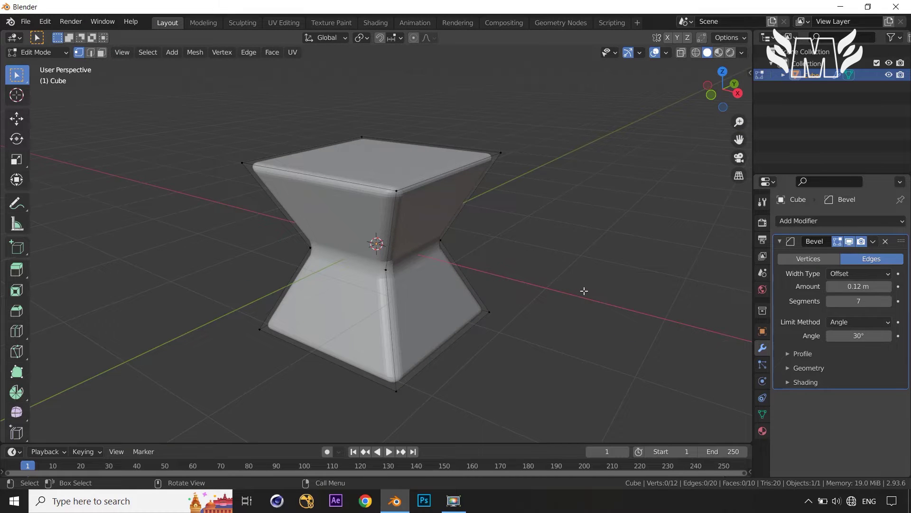
middle_drag(584, 290, 573, 288)
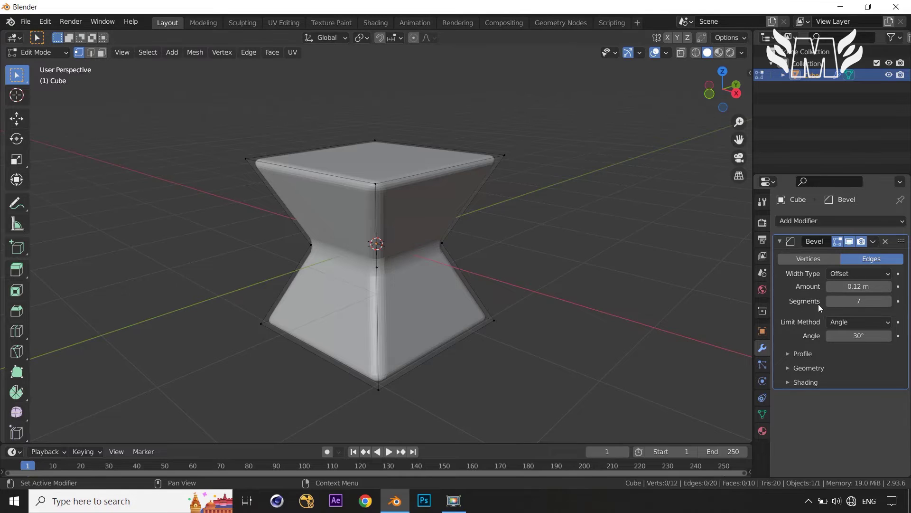
middle_drag(545, 296, 558, 306)
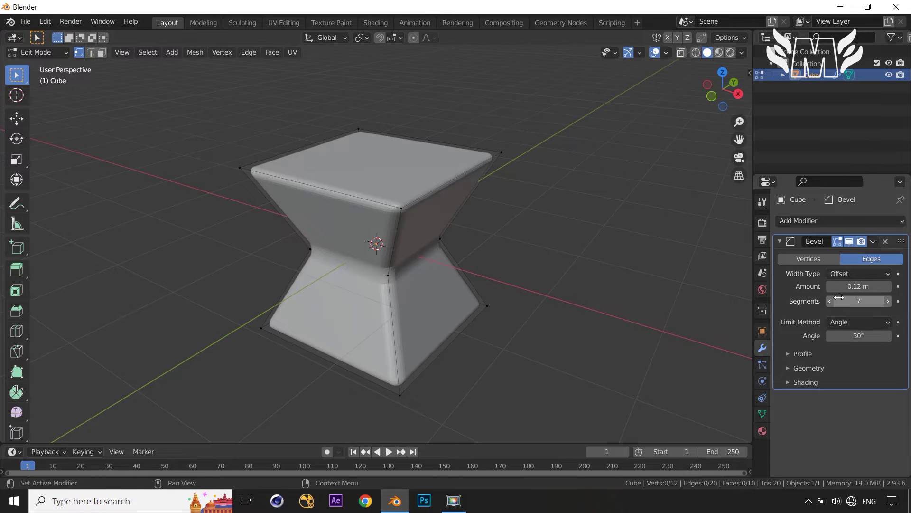
click(851, 274)
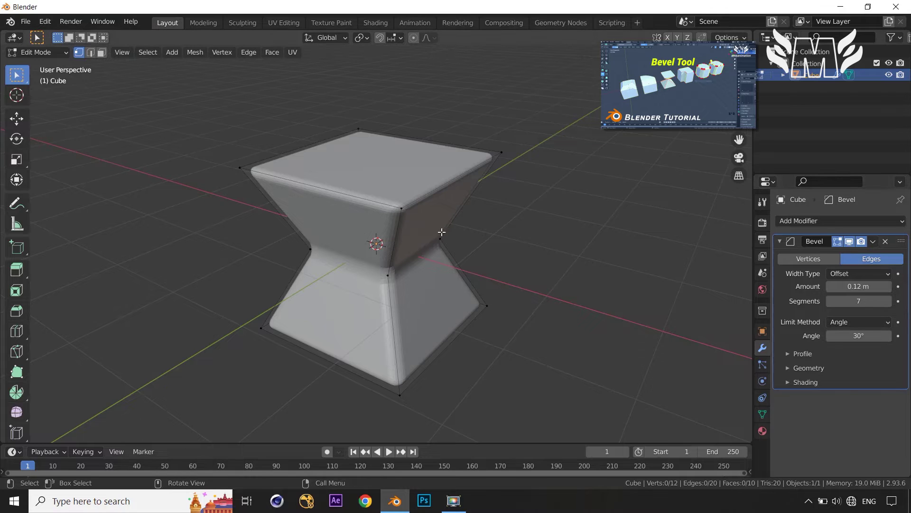
middle_drag(462, 278, 474, 261)
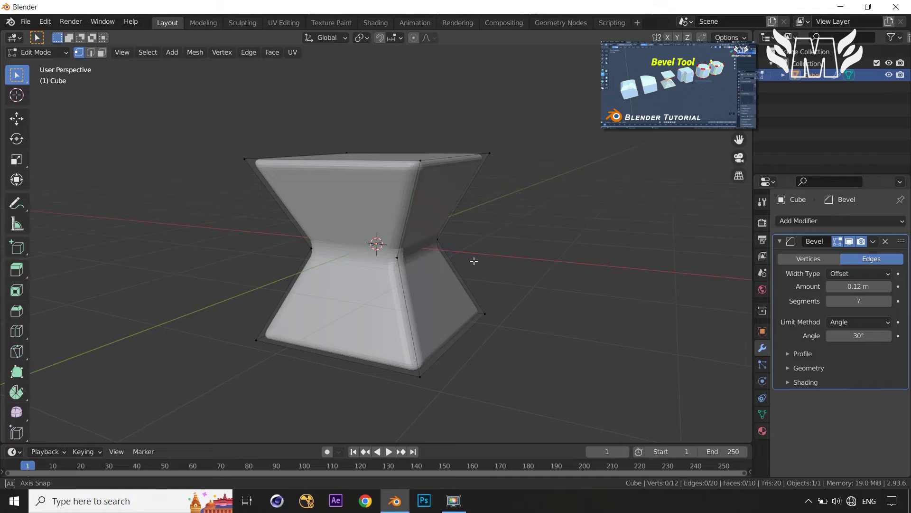
Step: Set the bevel's limit angle to 90°
click(859, 337)
text(90)
click(860, 358)
scroll(472, 346, up, 2)
middle_drag(472, 346, 480, 364)
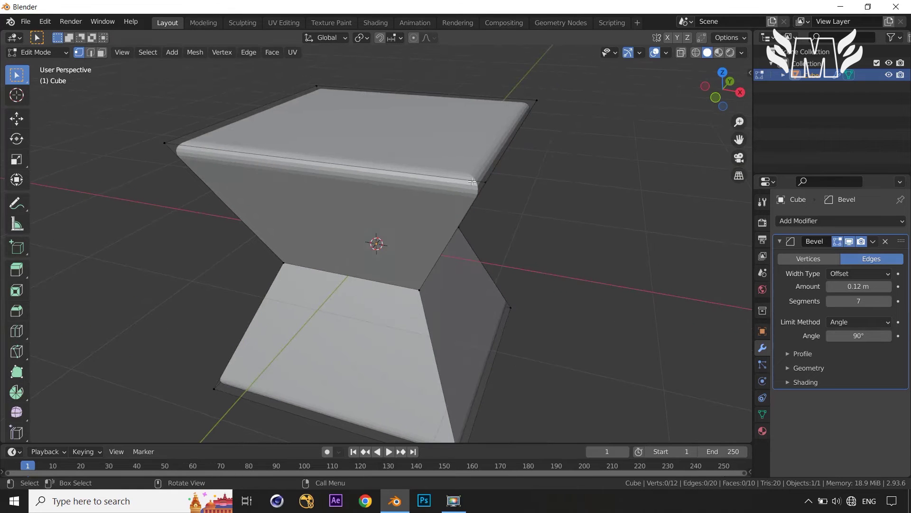
middle_drag(419, 303, 392, 271)
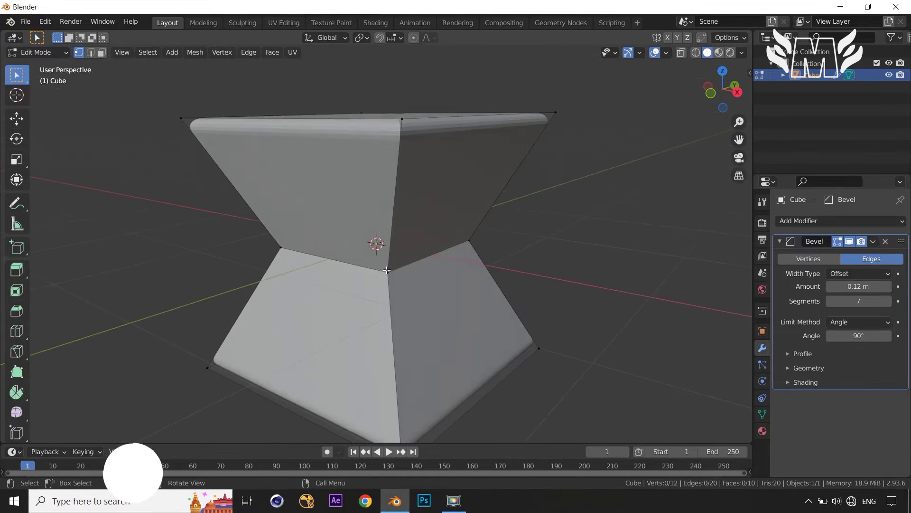
Step: Set the bevel's limit angle to 91° and raise it further to 118°, viewing the hourglass shape from several sides
click(857, 336)
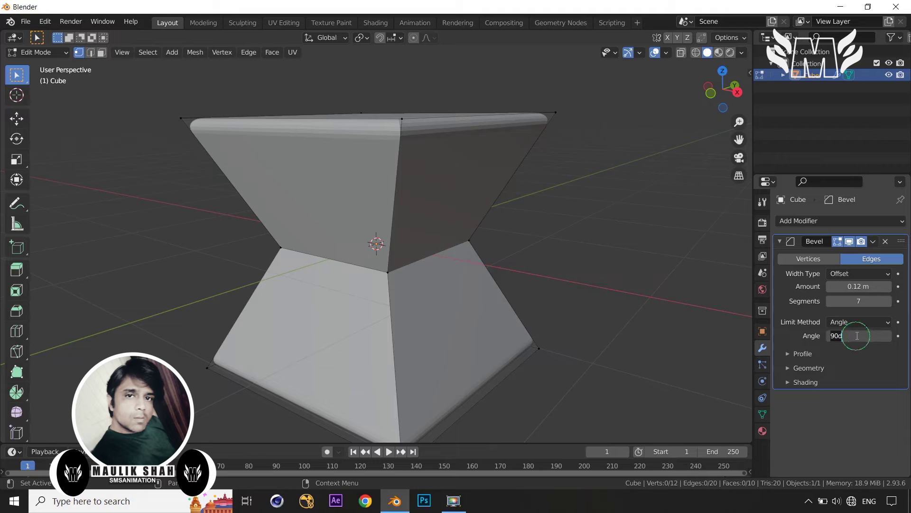
text(91)
key(Return)
middle_drag(529, 349, 545, 341)
mouse_move(855, 337)
mouse_down()
mouse_move(883, 336)
mouse_move(869, 336)
mouse_up()
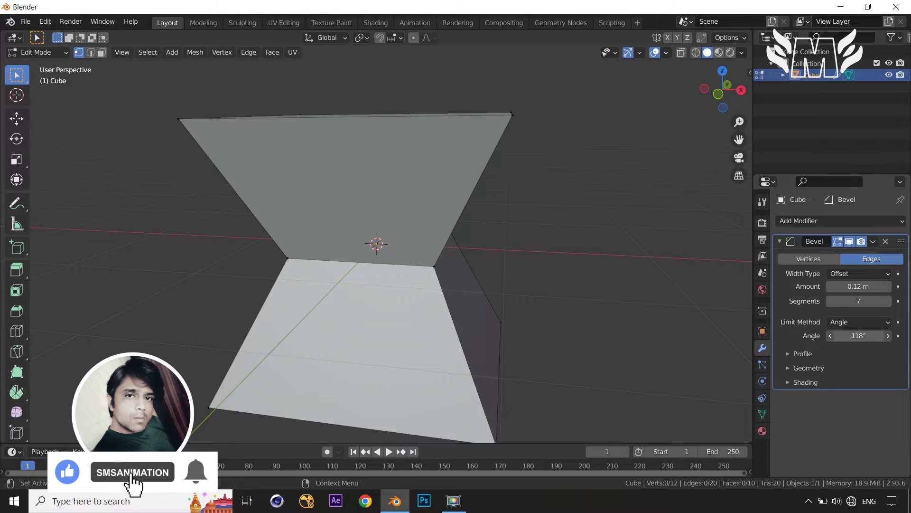
middle_drag(611, 305, 559, 330)
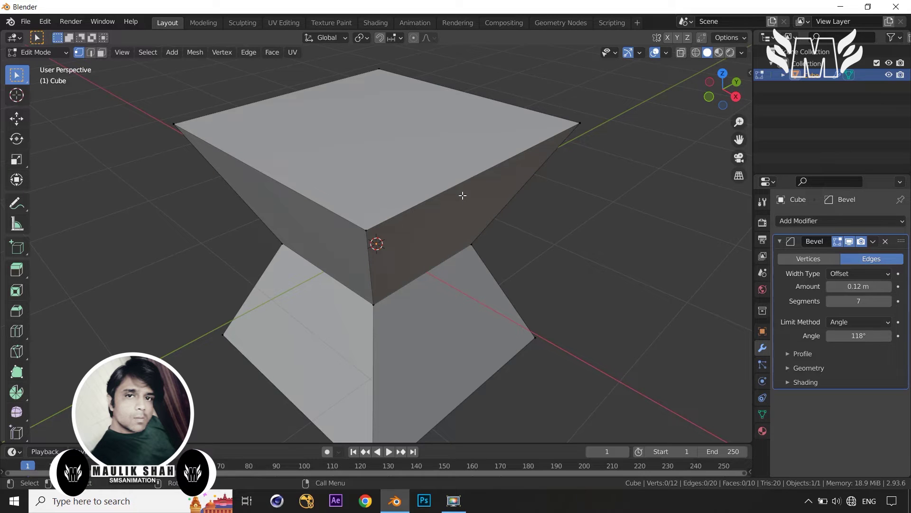
middle_drag(546, 287, 566, 273)
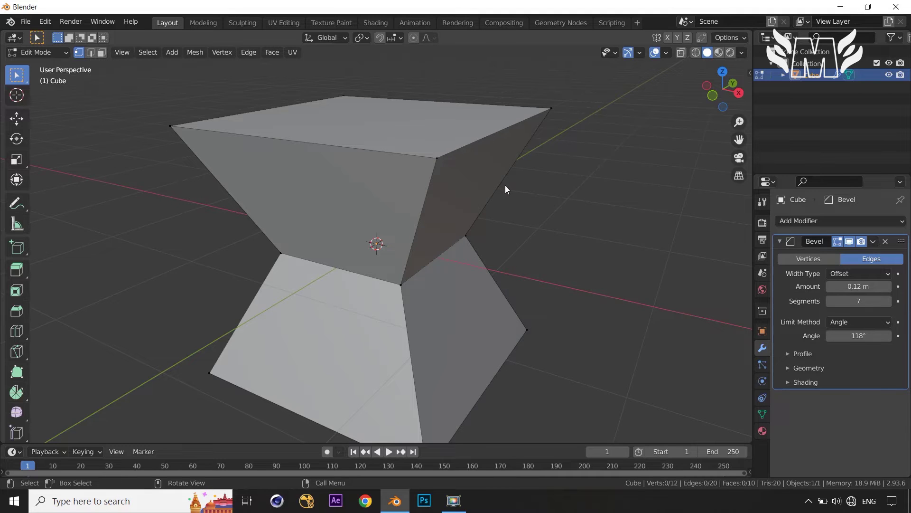
Step: Undo the waist scaling and dissolve the cube's middle edge loop
key(ctrl+z)
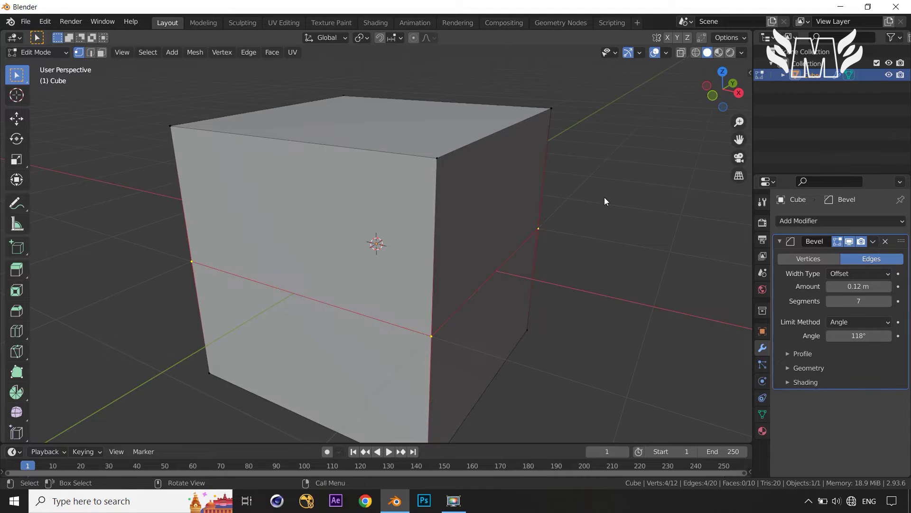
alt+click(463, 303)
key(2)
alt+click(455, 316)
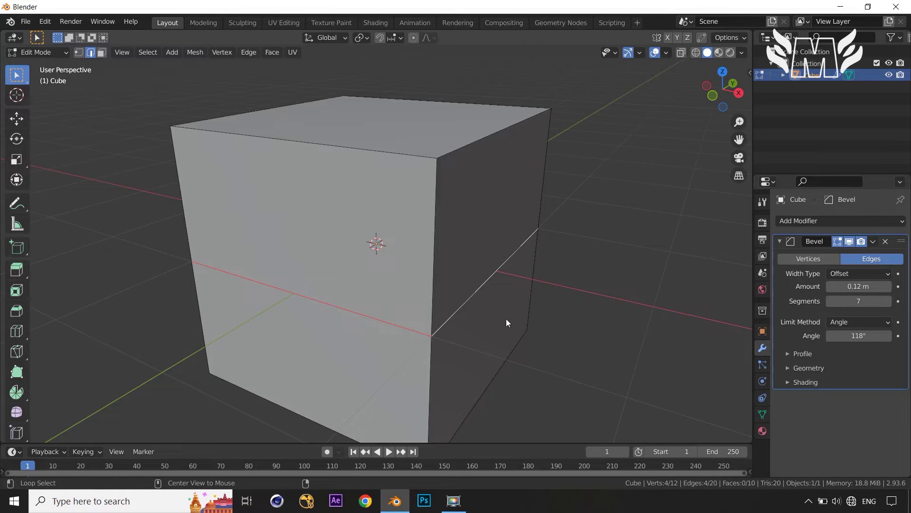
key(alt+a)
alt+click(423, 331)
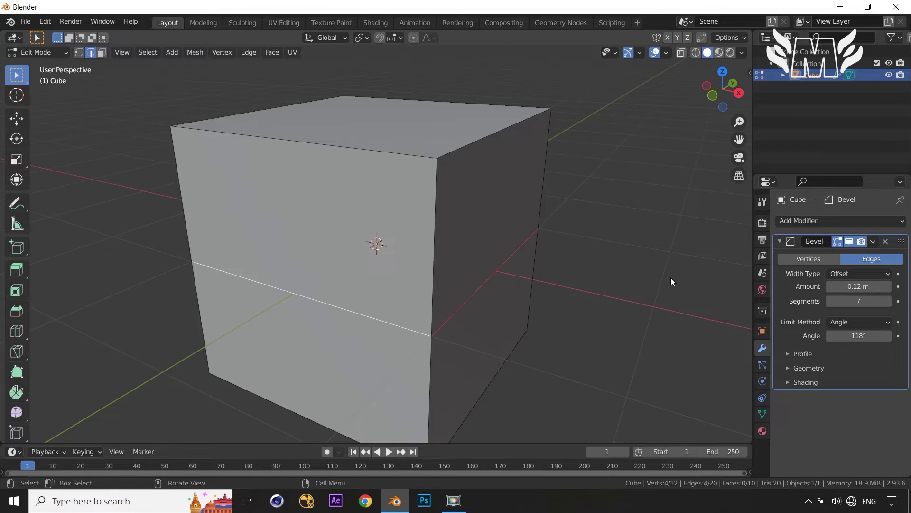
key(x)
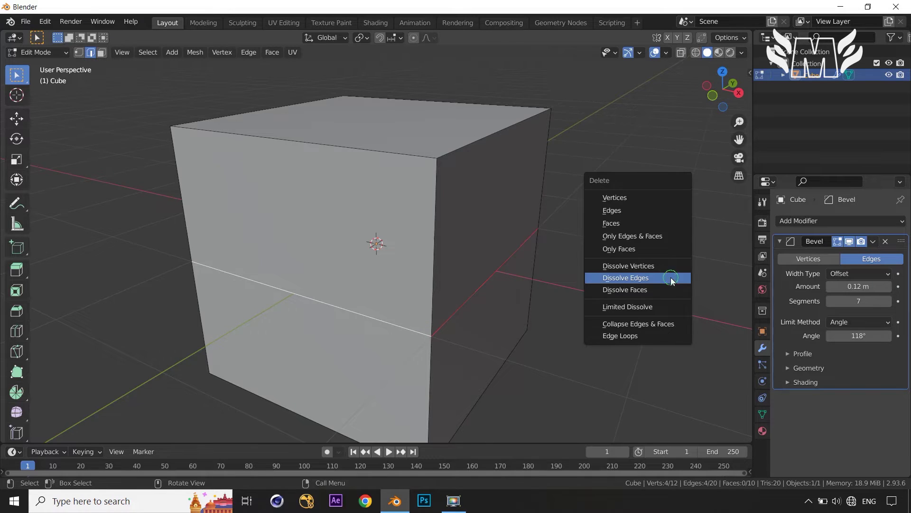
click(670, 277)
middle_drag(667, 275, 655, 271)
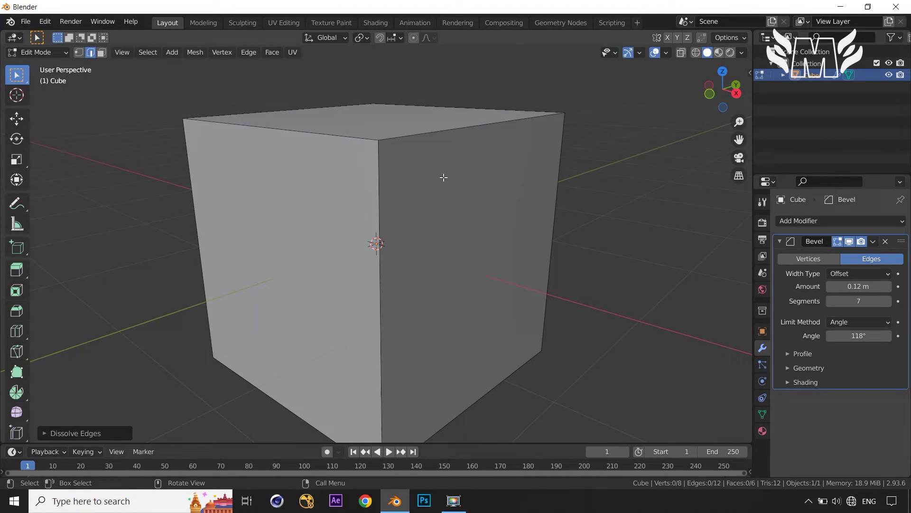
middle_drag(442, 189, 457, 230)
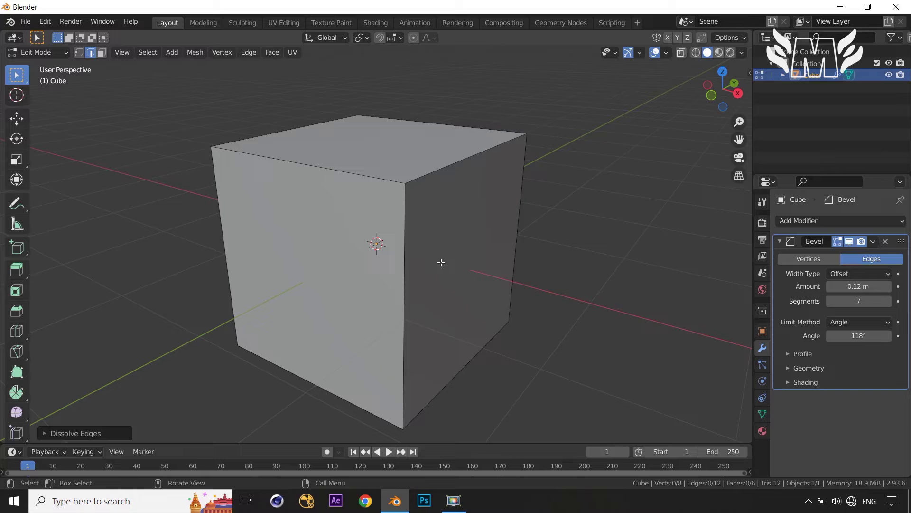
Step: Try a bevel limit angle of 90° and then of 89° on the plain cube
click(854, 339)
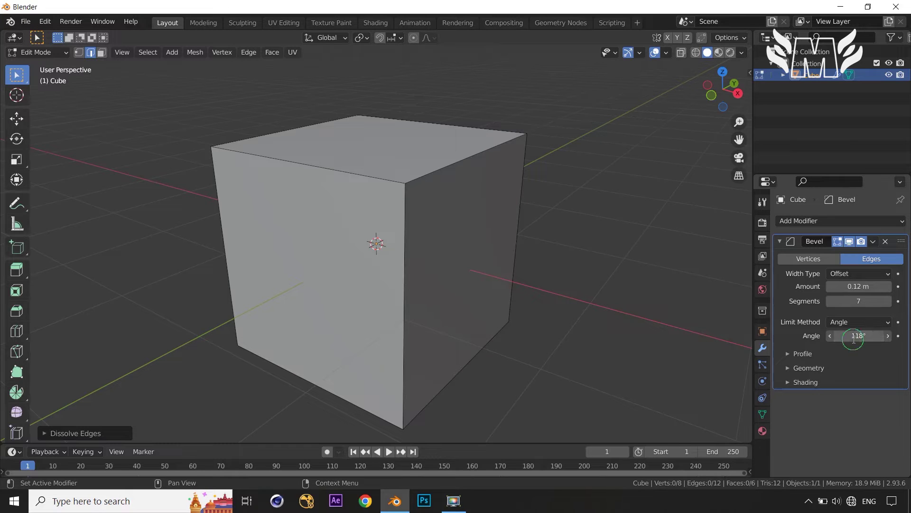
text(90)
key(Return)
click(860, 335)
text(89)
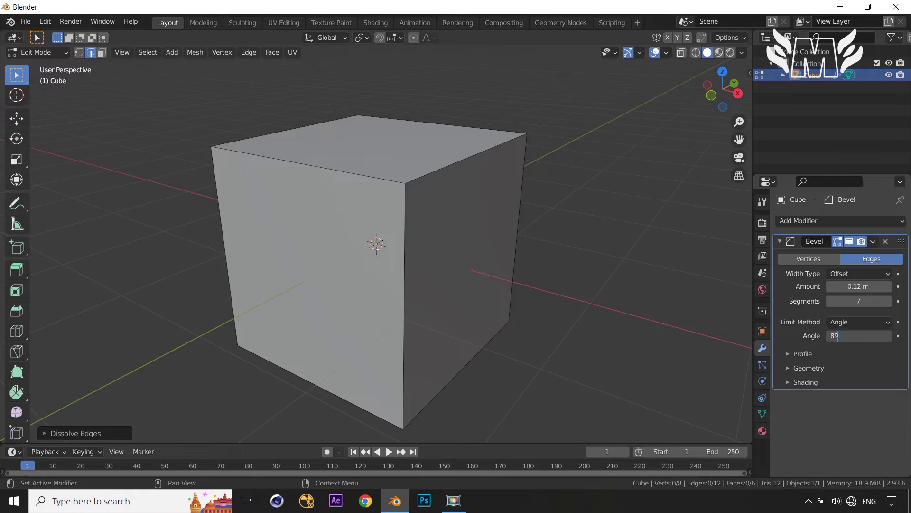
key(Return)
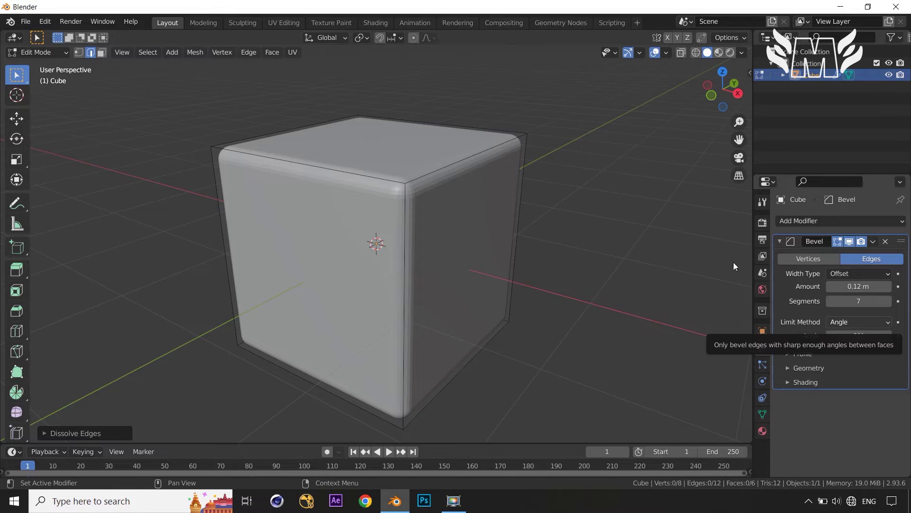
Step: Change the bevel's limit method to Weight
click(879, 320)
click(853, 358)
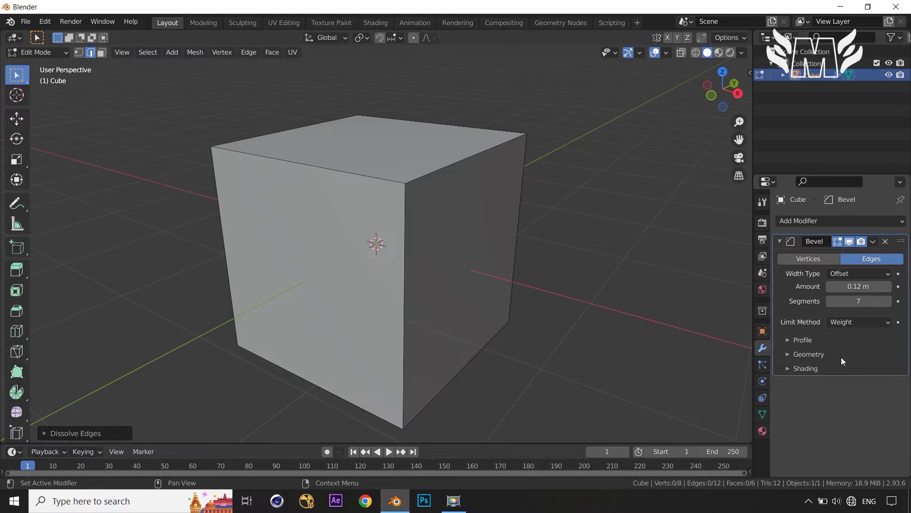
scroll(610, 327, down, 2)
middle_drag(610, 327, 598, 320)
scroll(598, 321, up, 1)
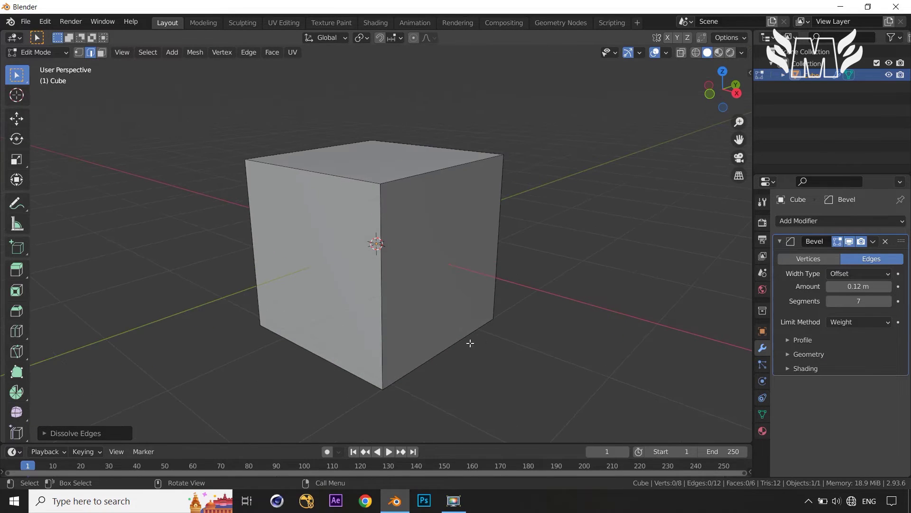
Step: Set the mean bevel weight of all the cube's edges to 1.00 and deselect them
click(382, 308)
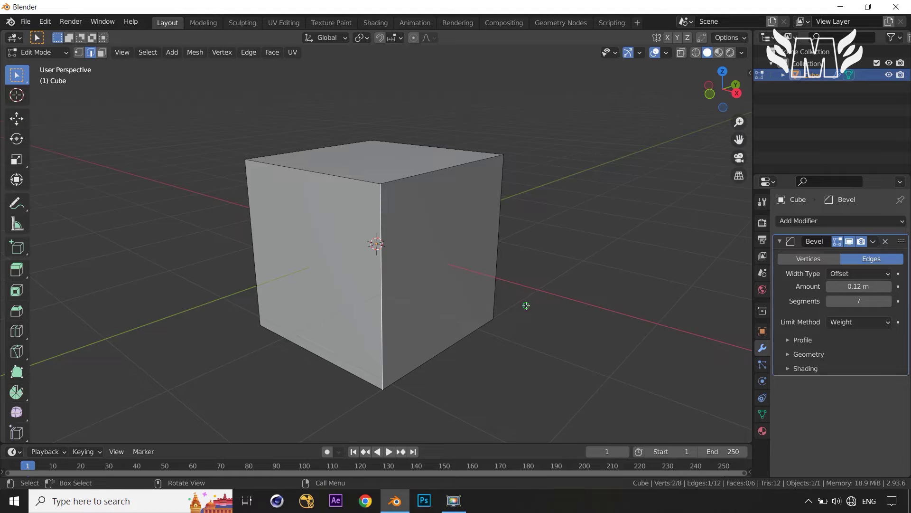
middle_drag(526, 306, 532, 314)
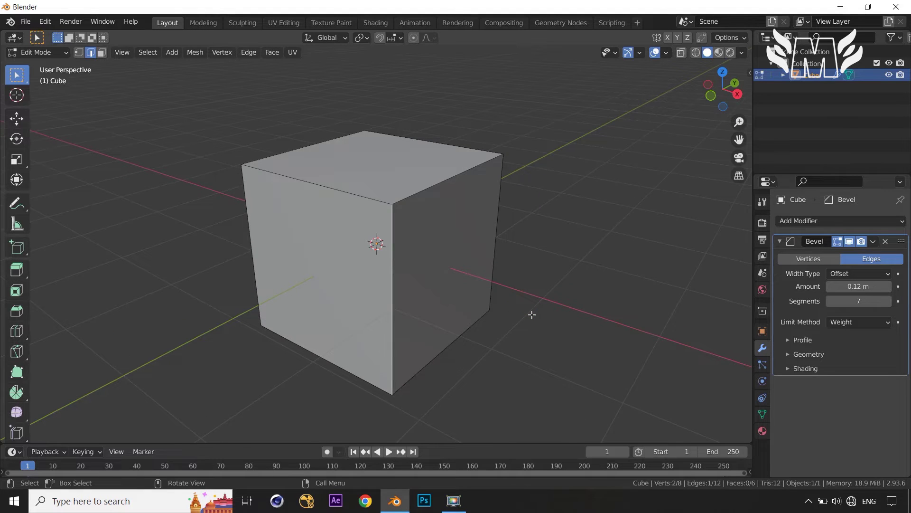
key(a)
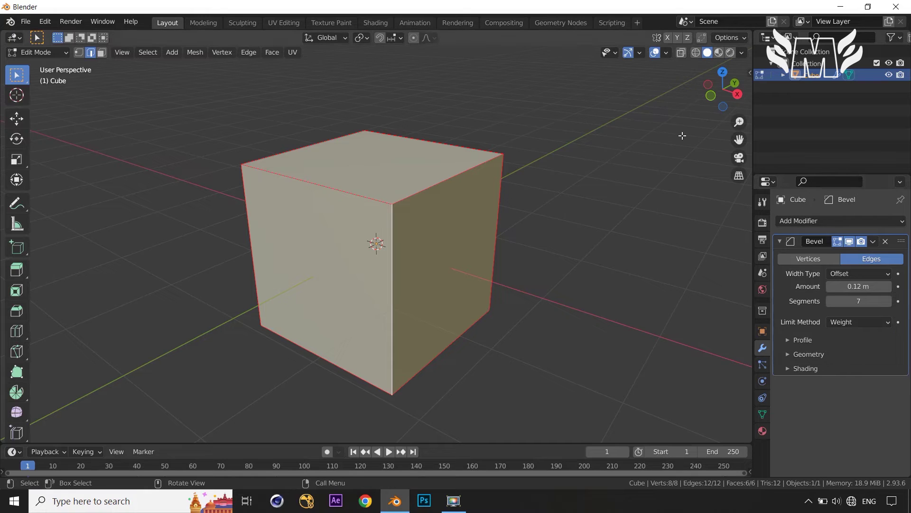
click(751, 74)
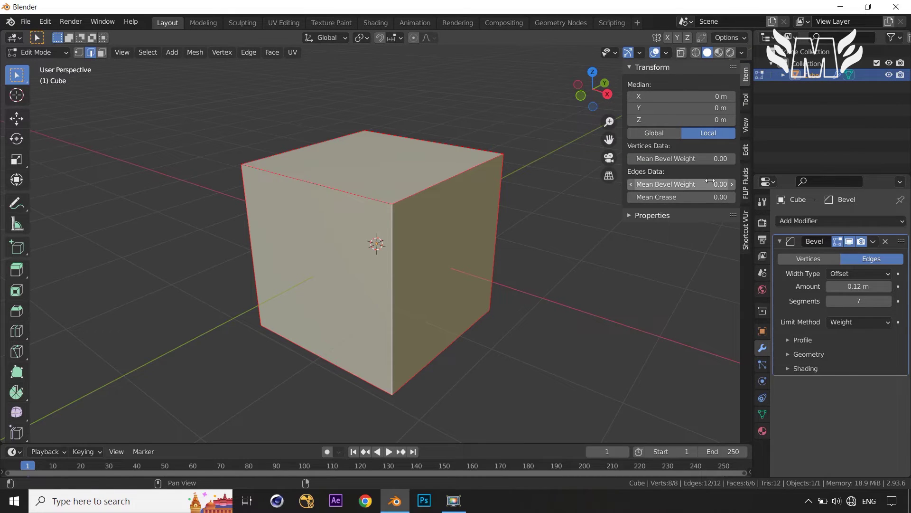
click(680, 183)
drag(681, 184, 883, 184)
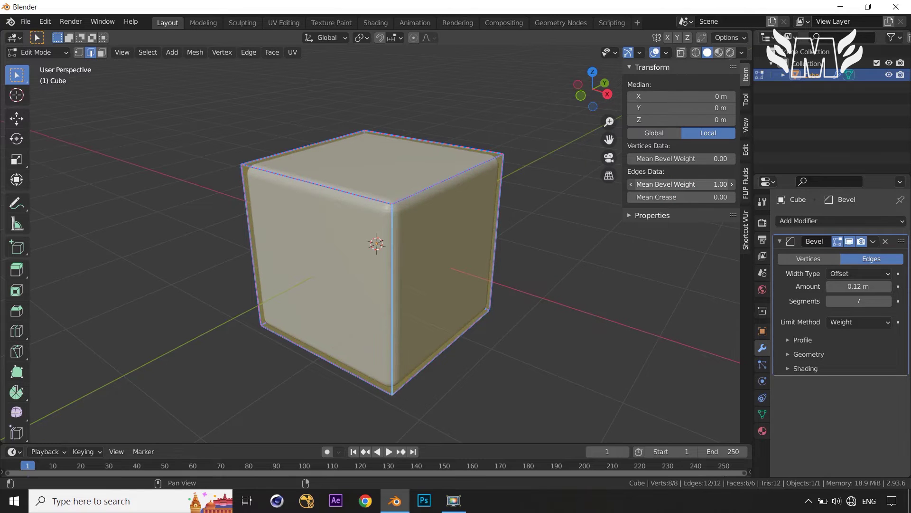
middle_drag(553, 318, 533, 311)
click(612, 315)
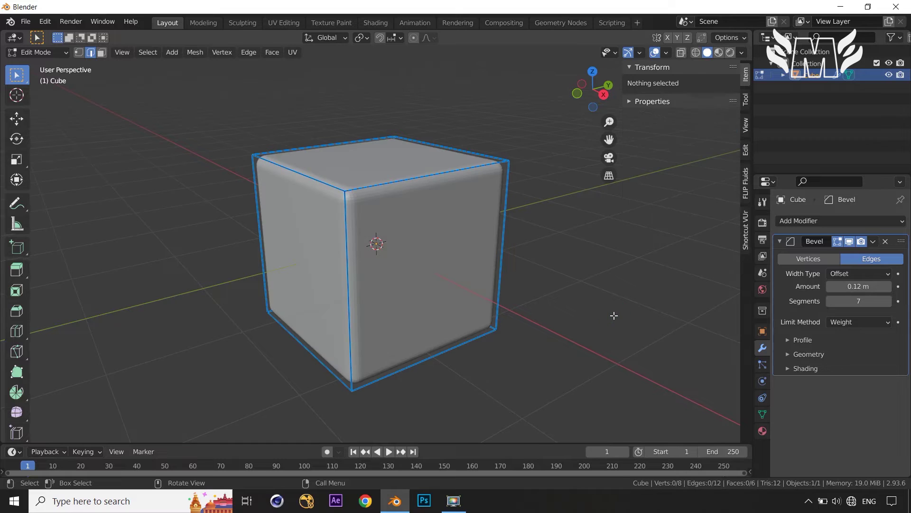
Step: Set the bevel weight of the front vertical edge to 0.00 and return to Object Mode
click(350, 298)
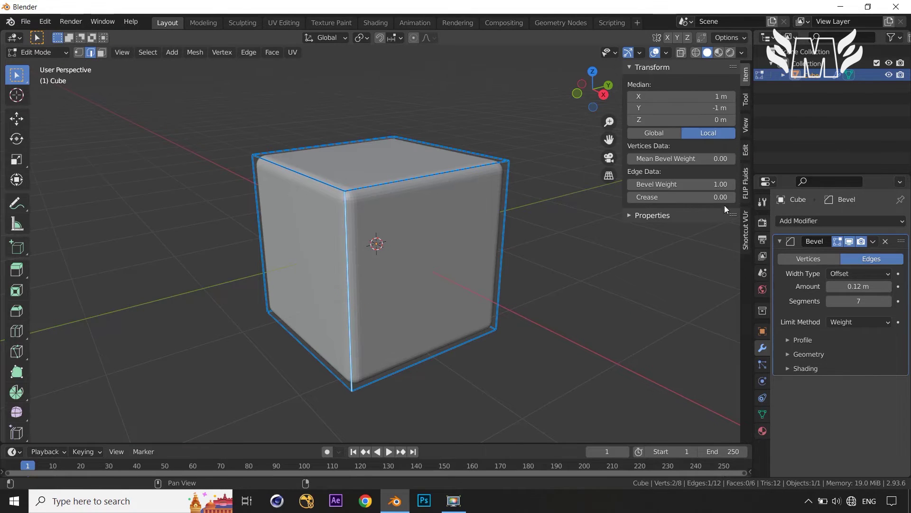
drag(720, 198, 854, 198)
click(666, 286)
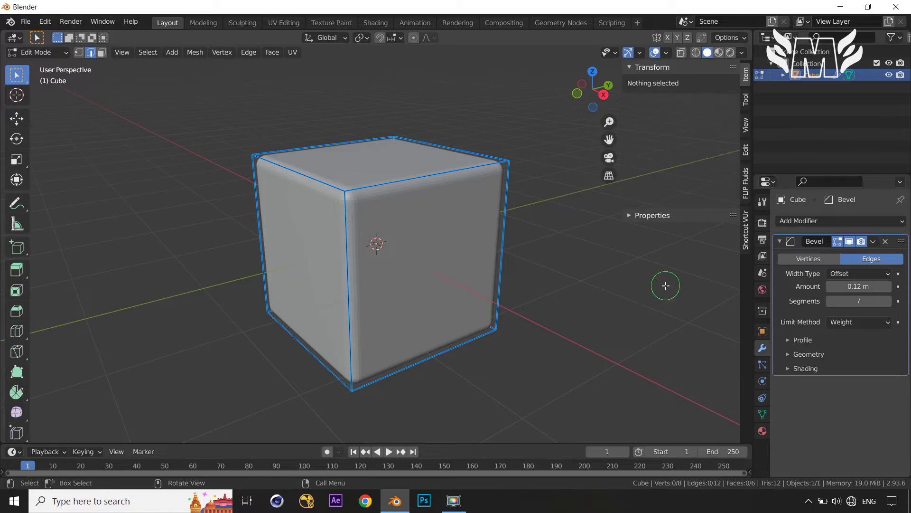
click(345, 289)
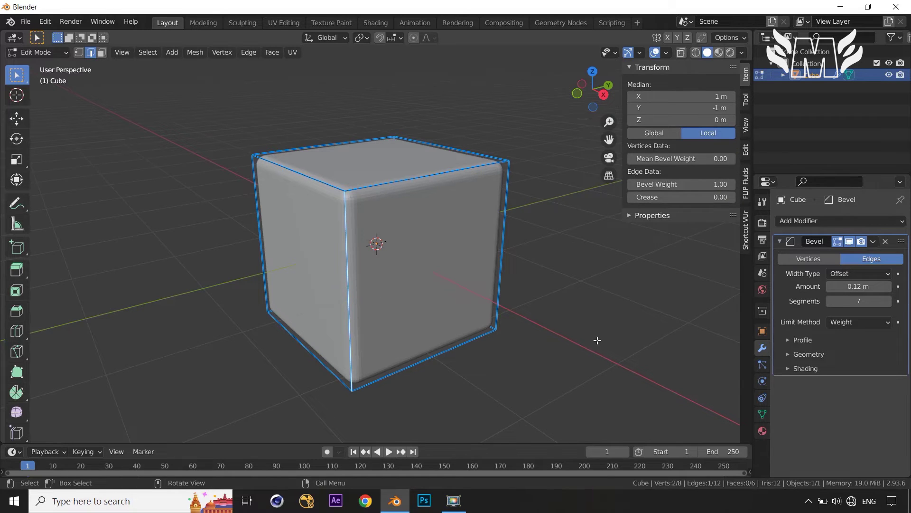
drag(716, 186, 665, 185)
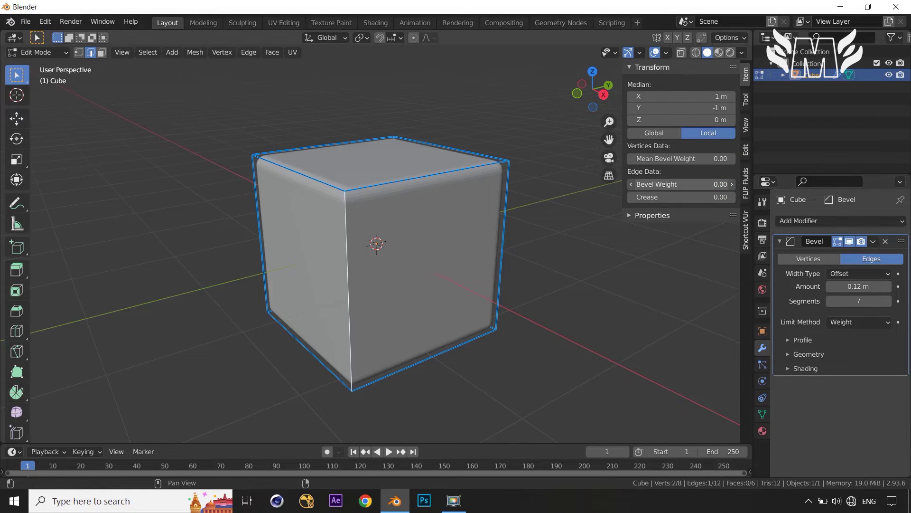
click(683, 325)
key(Tab)
middle_drag(681, 328, 684, 305)
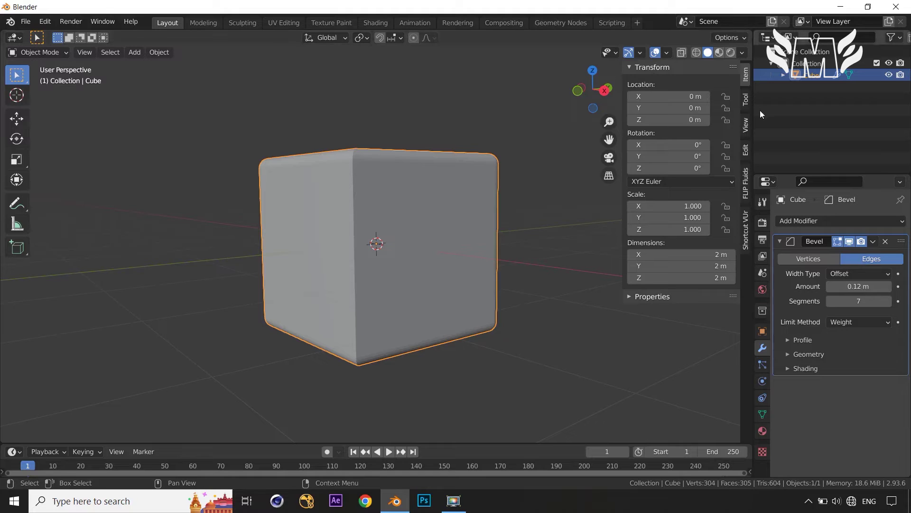
Step: Start the Shortcut VUr key display and return to the active tool settings
click(746, 102)
middle_drag(354, 293, 451, 252)
click(747, 232)
click(650, 84)
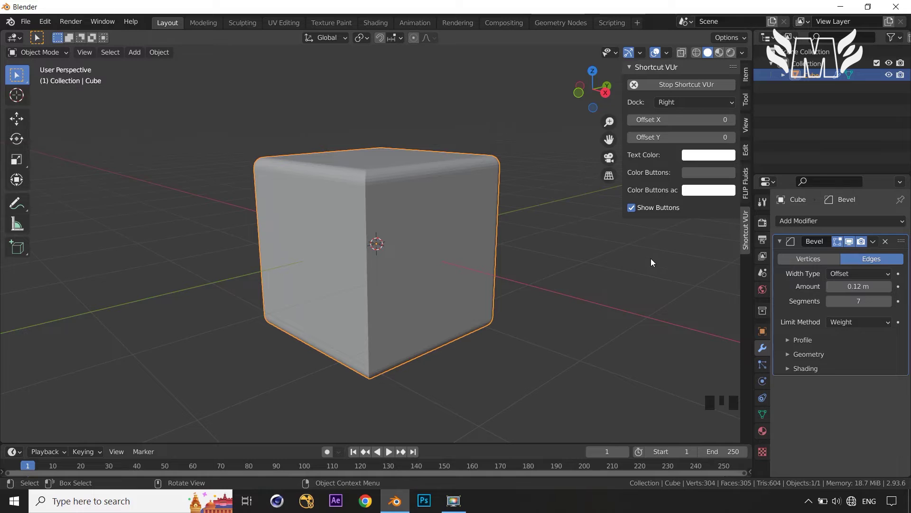
click(746, 100)
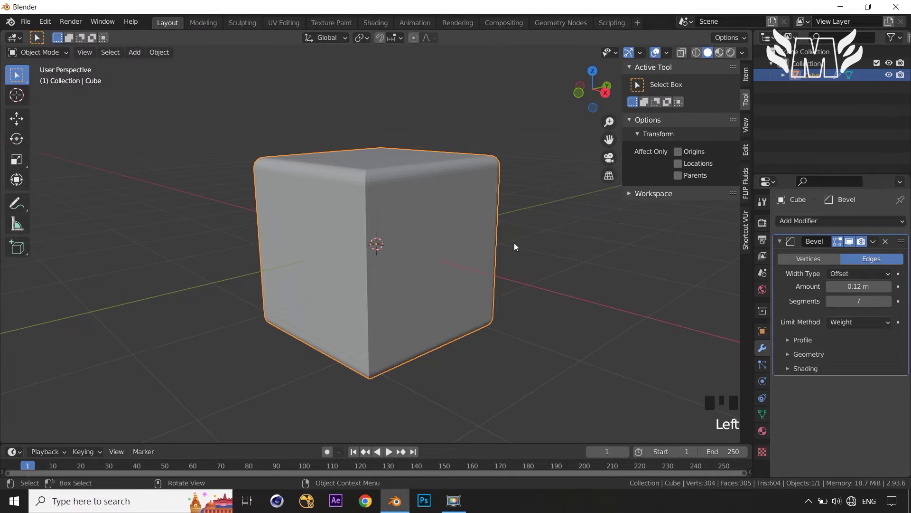
Step: Undo back to the earlier vertex bevel and switch the bevel to affect edges
middle_drag(515, 243, 488, 266)
key(ctrl+z)
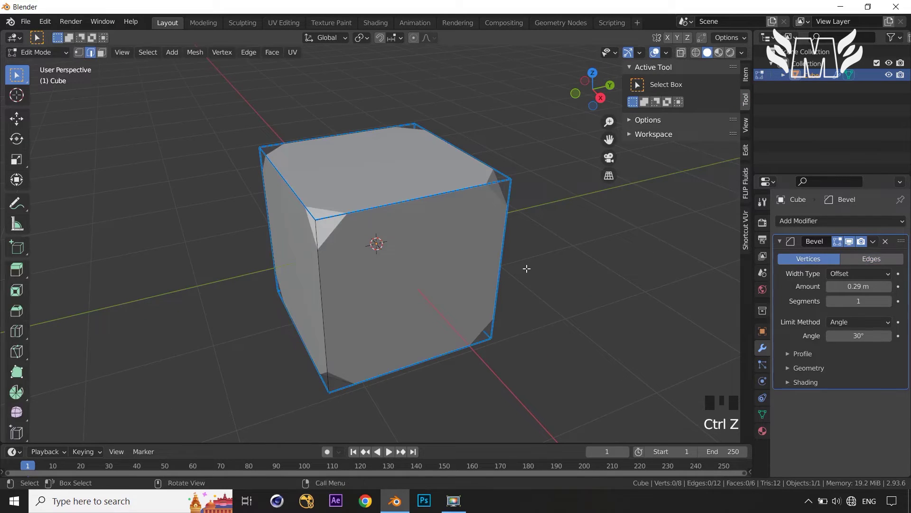
click(580, 297)
middle_drag(580, 297, 606, 303)
click(868, 258)
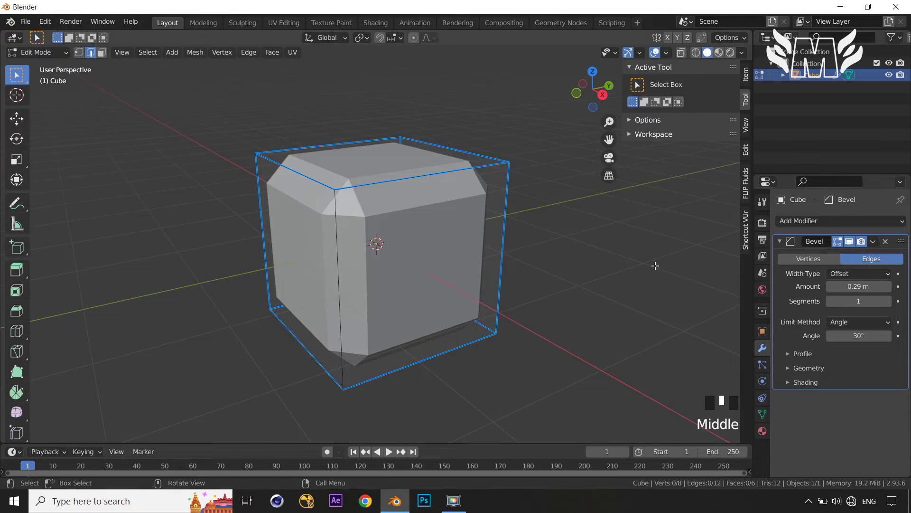
Step: Leave Edit Mode without dissolving anything and delete the beveled cube
key(x)
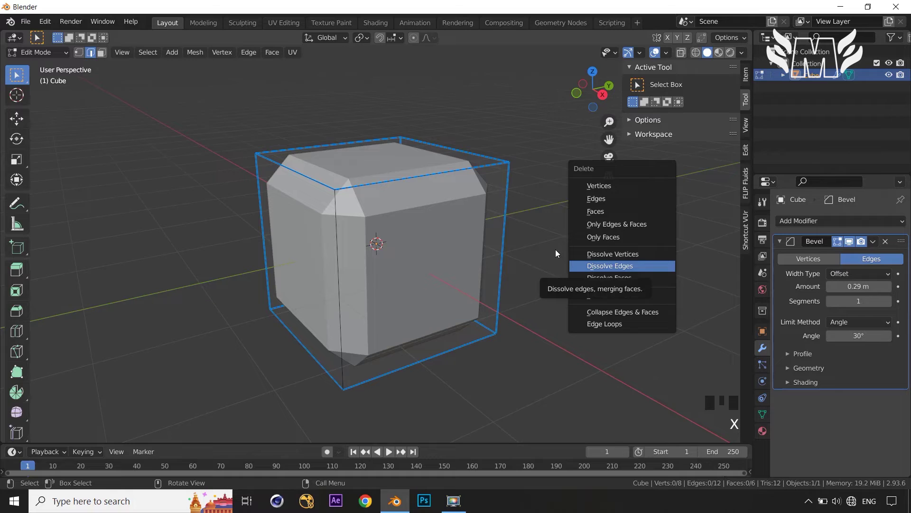
click(441, 257)
key(Tab)
key(x)
click(608, 280)
Step: Add a new mesh cube to the empty scene
middle_drag(583, 293, 566, 297)
key(shift+a)
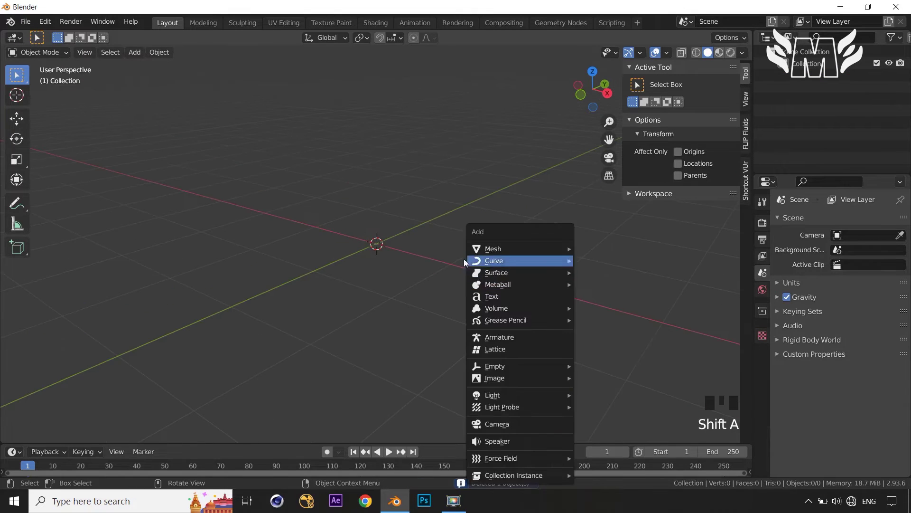
mouse_move(503, 248)
click(601, 260)
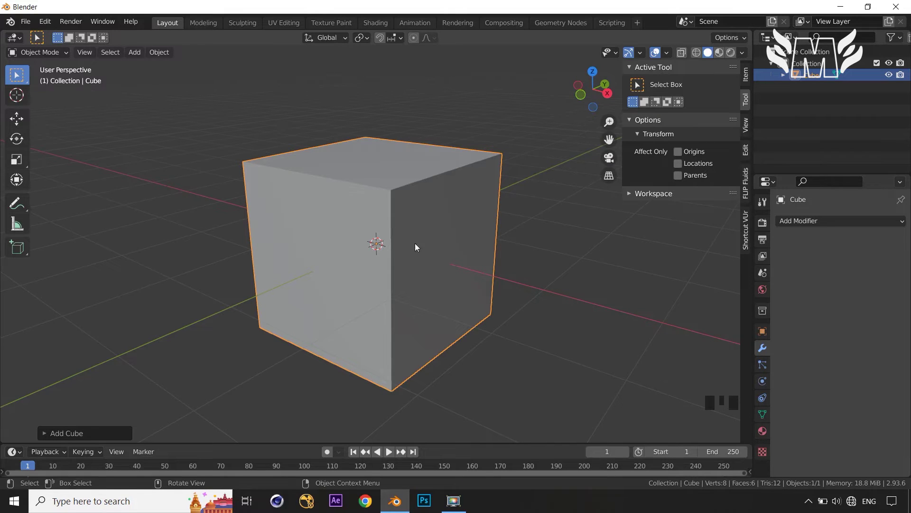
Step: Add a Bevel modifier to the new cube
click(452, 272)
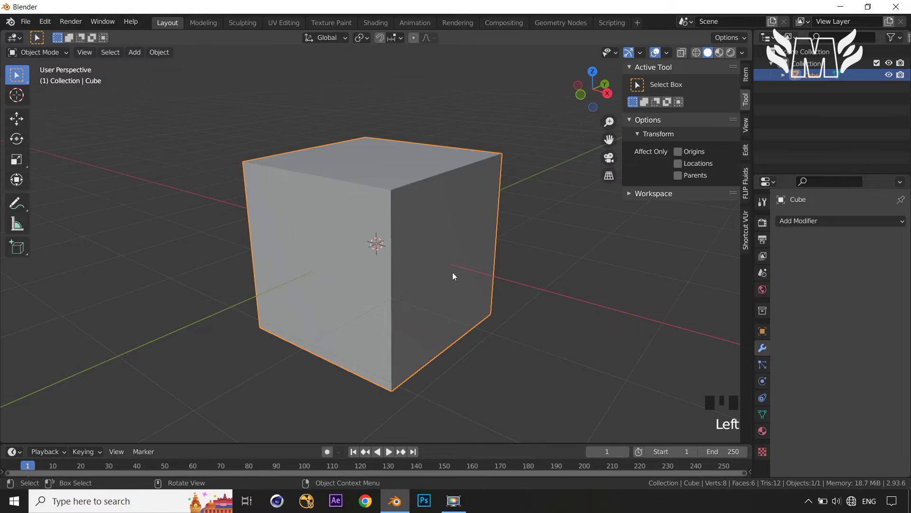
click(841, 220)
click(674, 270)
mouse_move(604, 309)
middle_down()
mouse_move(594, 317)
mouse_move(599, 323)
middle_up()
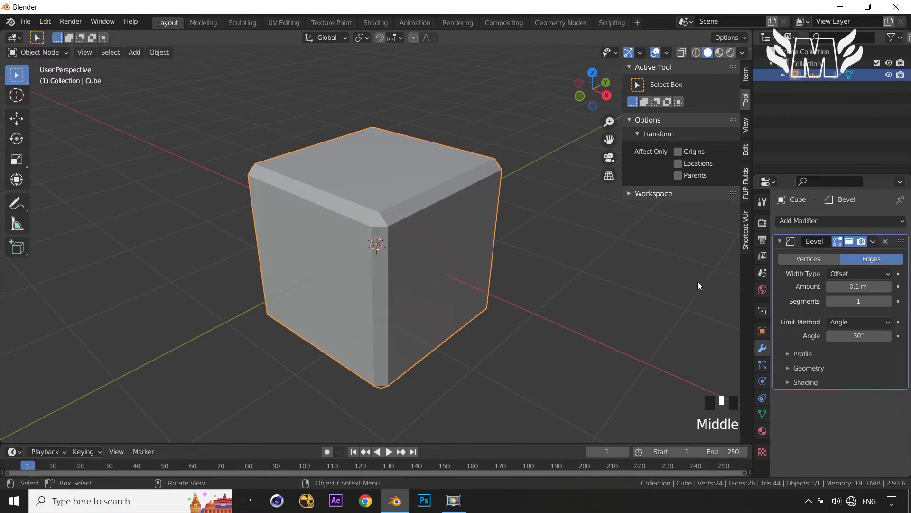
Step: Change the Bevel modifier's limit method to Weight
click(837, 321)
click(839, 363)
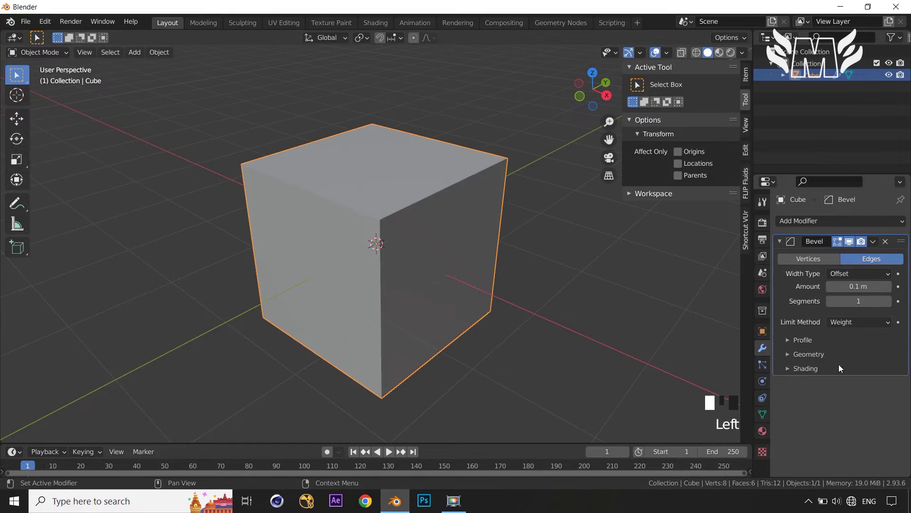
mouse_move(532, 319)
middle_down()
mouse_move(521, 314)
mouse_move(531, 318)
middle_up()
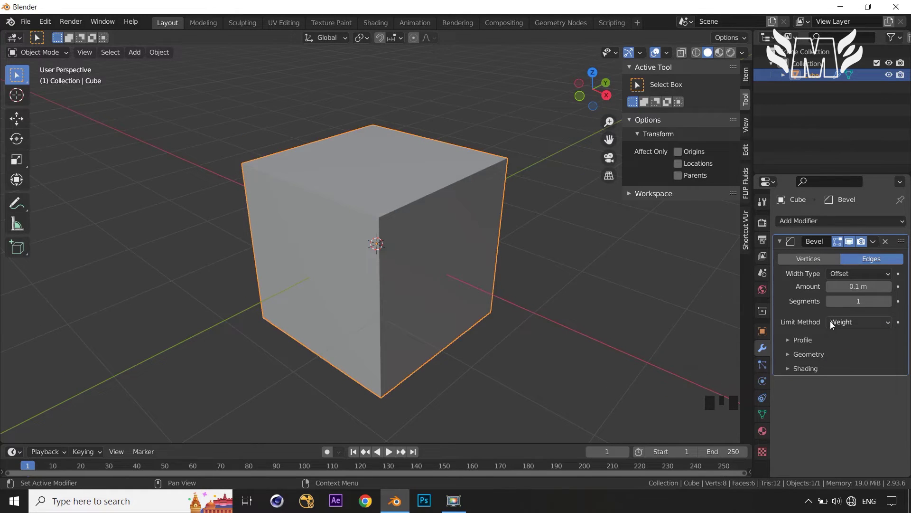
Step: In Edit Mode, select only the cube's front vertical edge and set its bevel weight to 1.00
key(Tab)
middle_drag(467, 289, 449, 291)
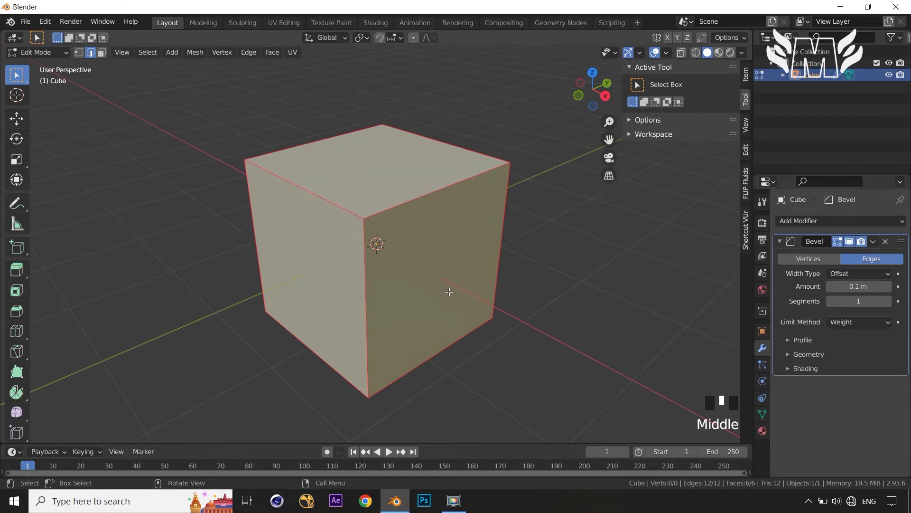
click(366, 298)
shift+click(428, 196)
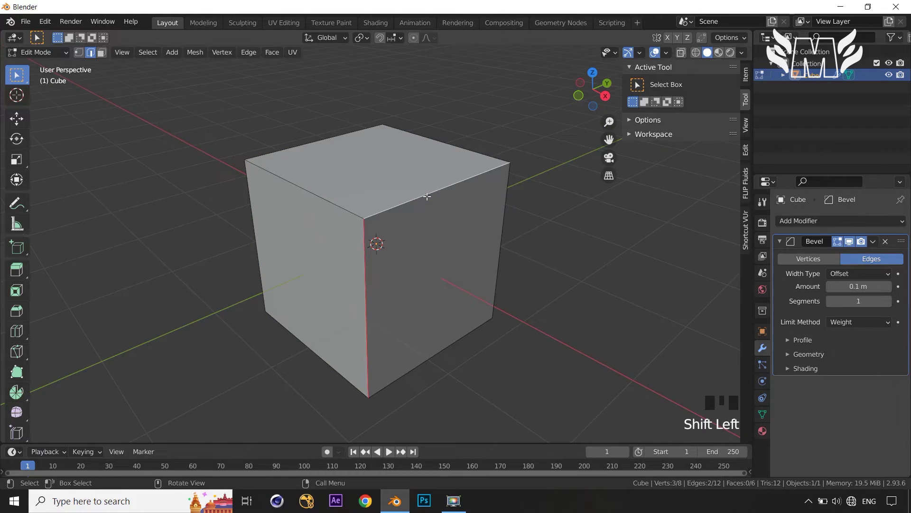
click(366, 273)
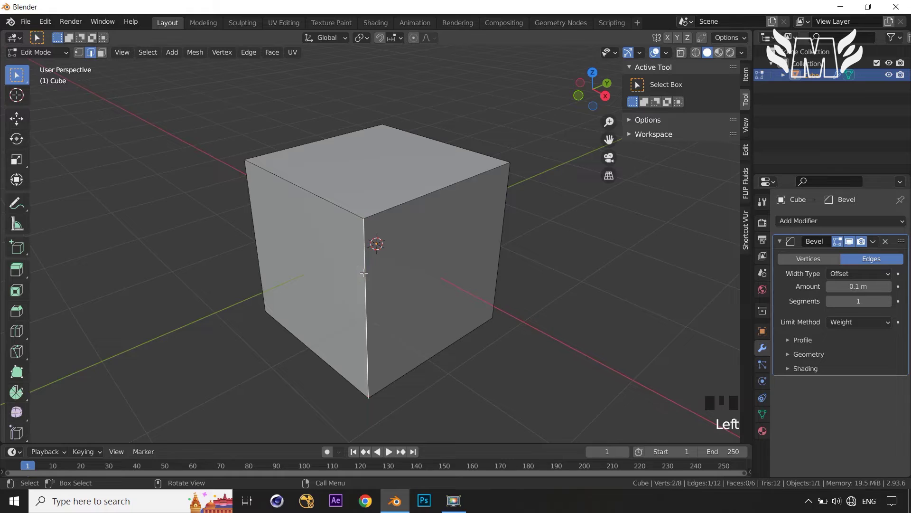
middle_drag(486, 282, 468, 284)
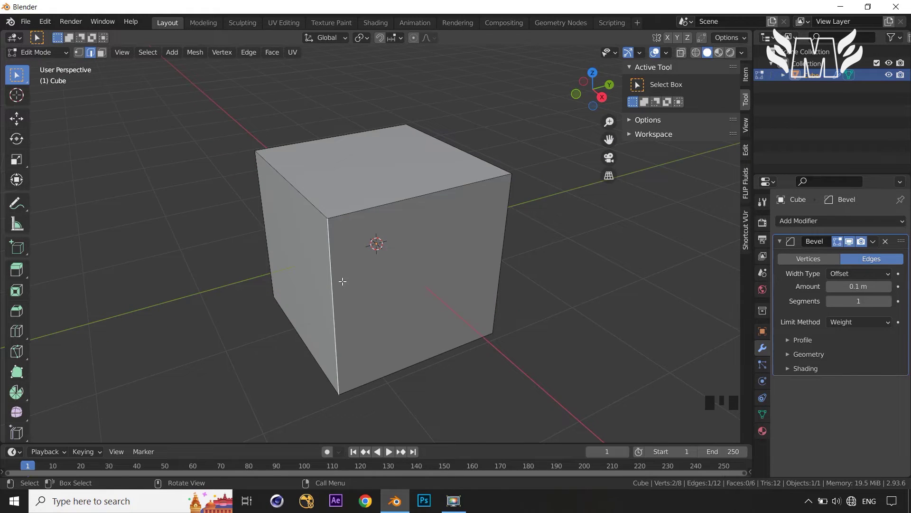
click(746, 77)
drag(668, 187, 721, 187)
middle_drag(415, 295, 436, 268)
middle_drag(522, 293, 546, 291)
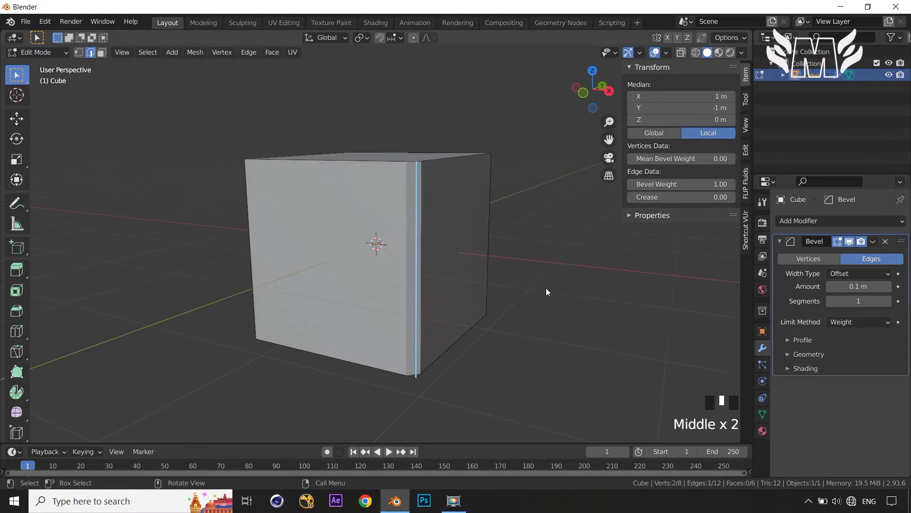
Step: Set the Bevel modifier's amount to about 1.16 m and its segments to 10
click(856, 285)
drag(856, 285, 834, 298)
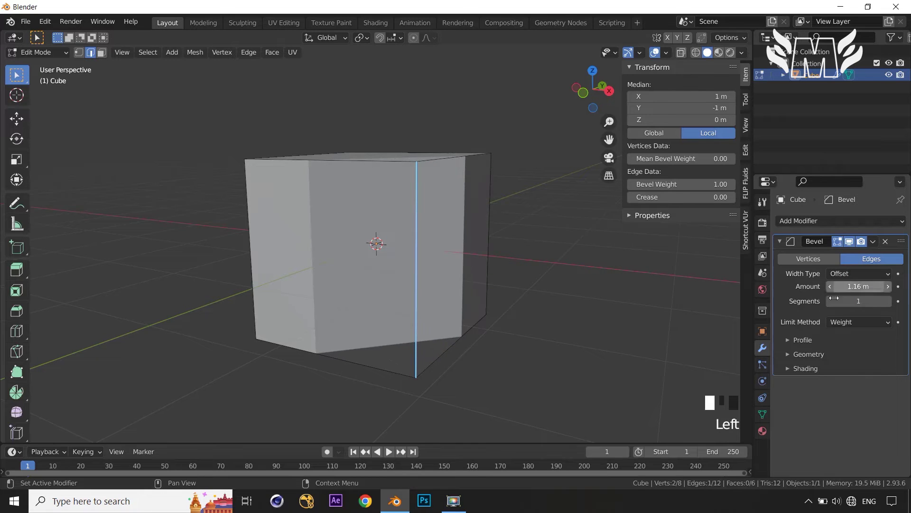
click(889, 301)
click(889, 301)
click(890, 301)
click(889, 302)
click(889, 301)
click(889, 301)
click(889, 302)
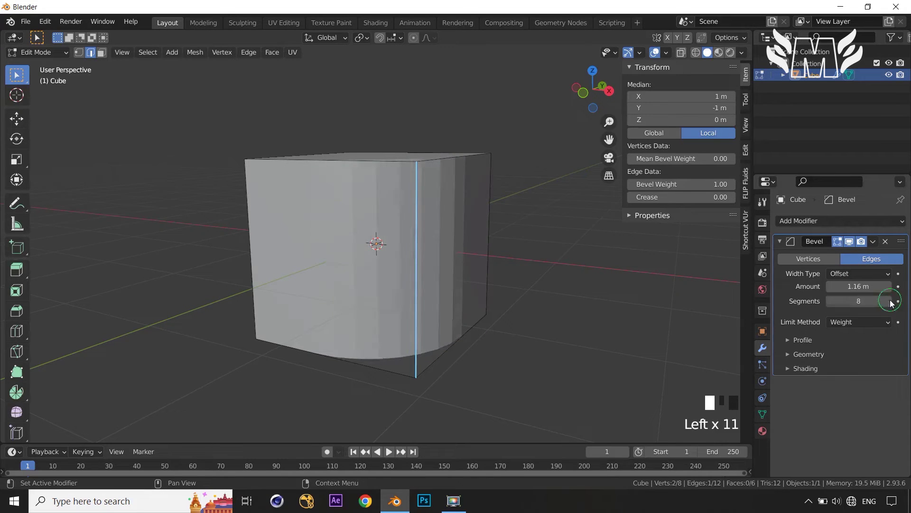
click(889, 302)
click(889, 302)
middle_click(583, 344)
middle_drag(583, 345, 476, 376)
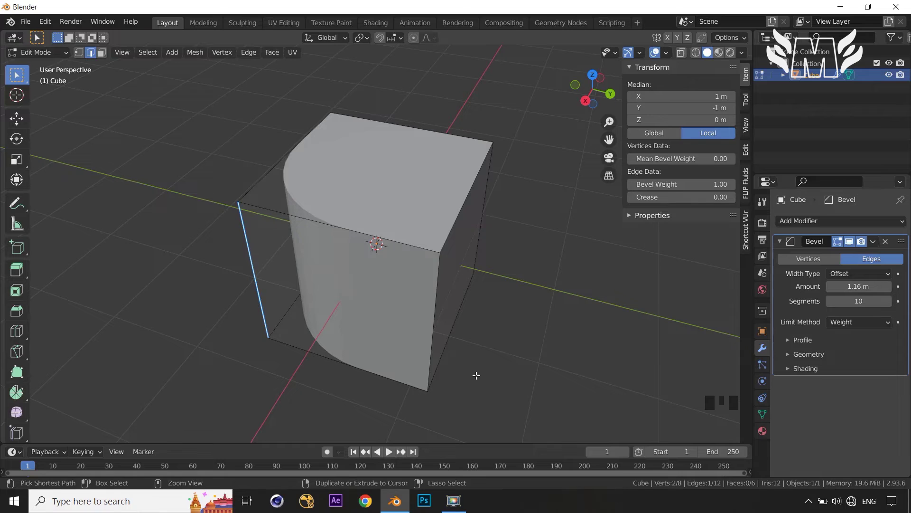
Step: Invert the selection to the other edges, try adjusting their mean bevel weight, and clear the selection
key(ctrl+i)
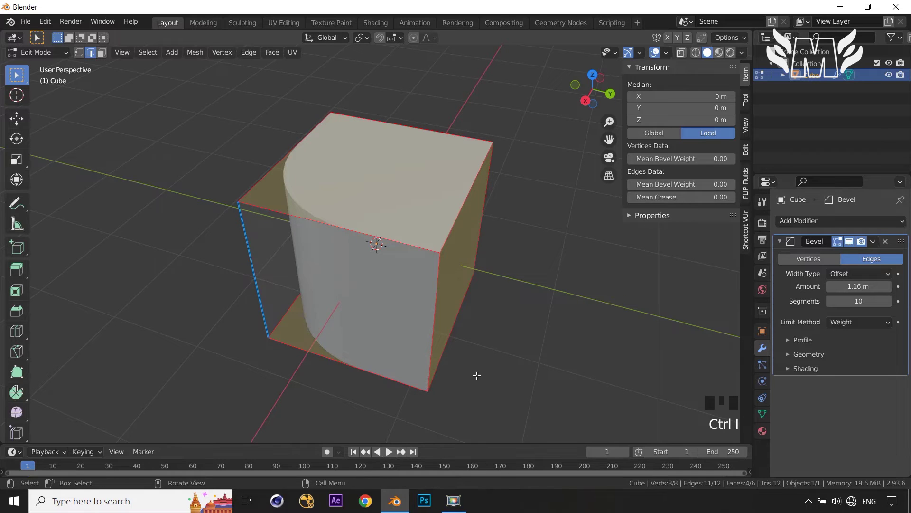
mouse_move(711, 182)
mouse_down()
mouse_move(774, 183)
mouse_move(711, 184)
mouse_up()
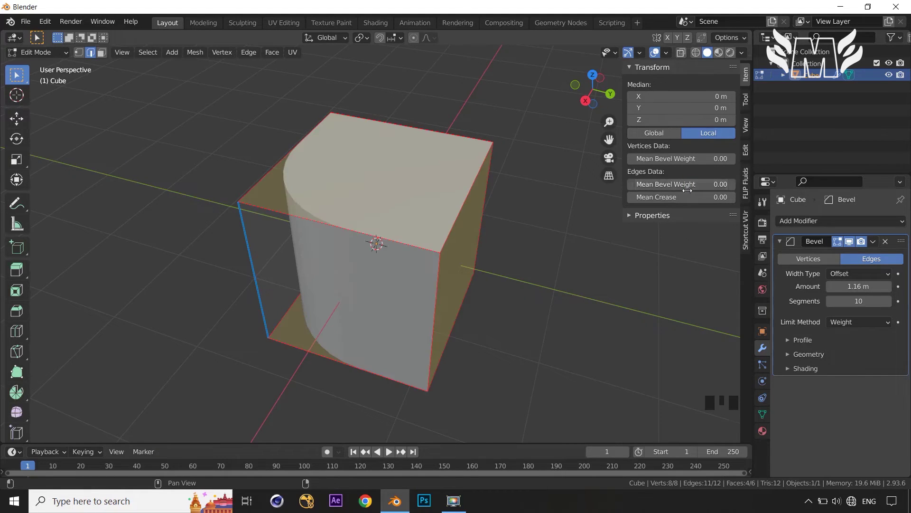
click(554, 380)
middle_drag(555, 380, 606, 370)
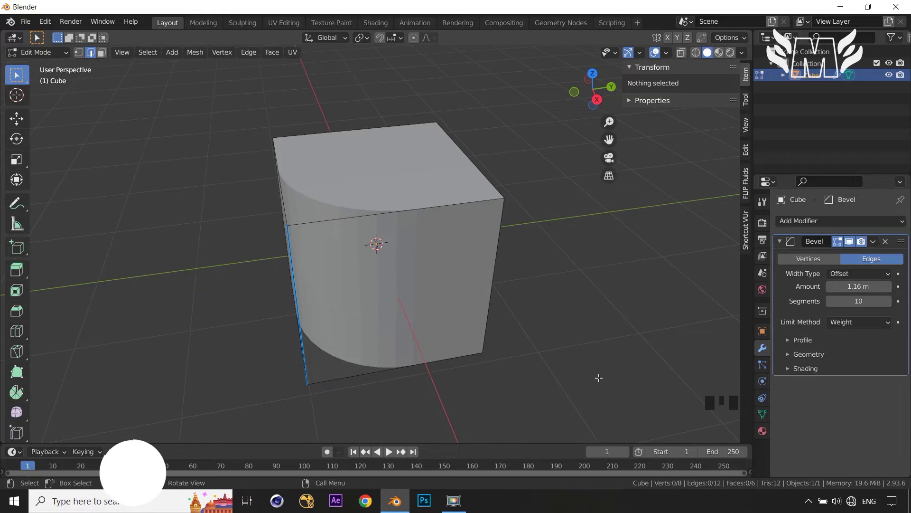
middle_drag(599, 377, 584, 369)
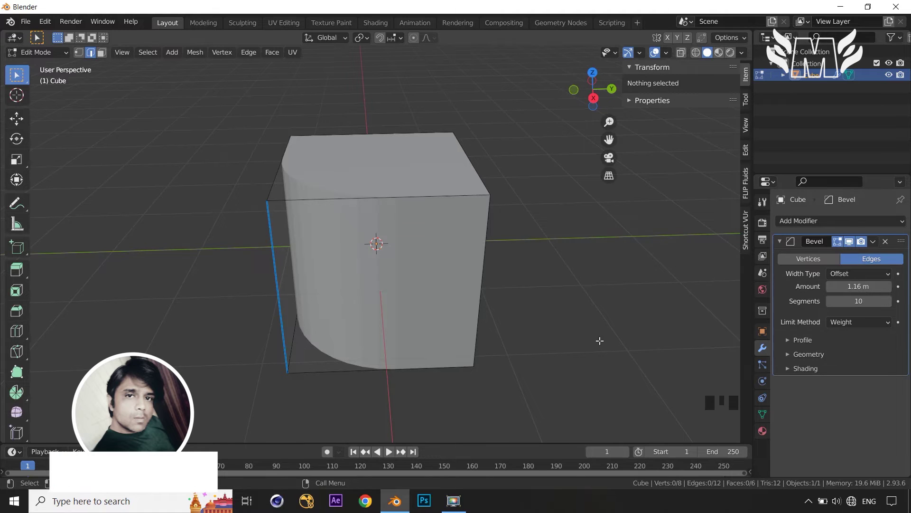
scroll(535, 305, down, 2)
middle_drag(535, 306, 558, 327)
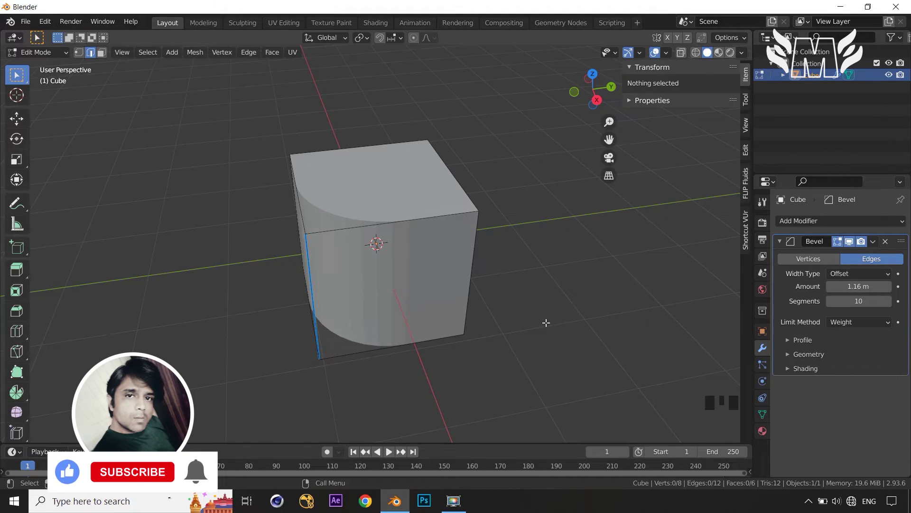
Step: Leave Edit Mode and delete the rounded cube
key(Tab)
click(448, 286)
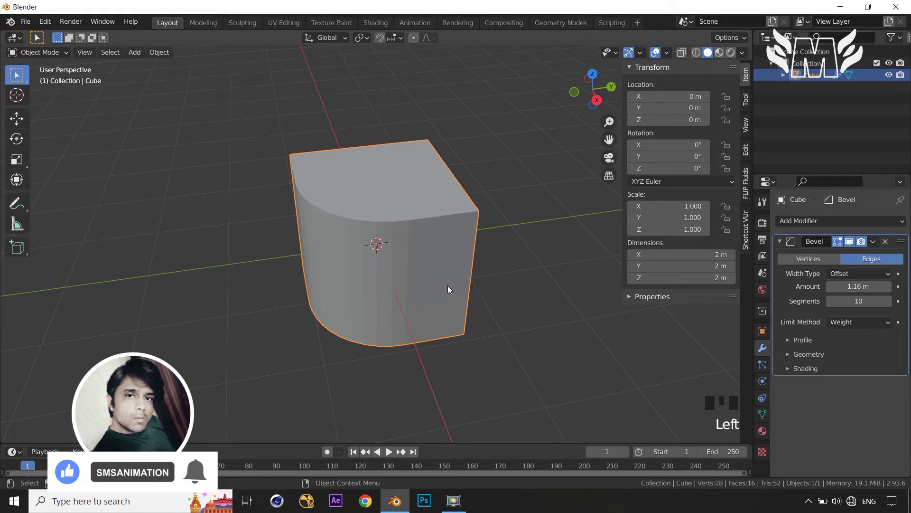
key(x)
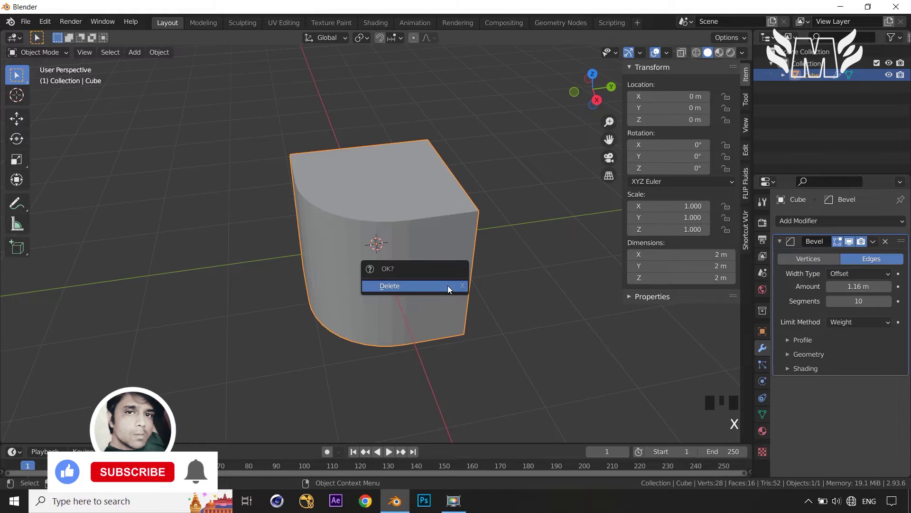
click(448, 287)
Step: Add a fresh mesh cube at the scene's origin
middle_drag(486, 290, 477, 285)
key(shift+a)
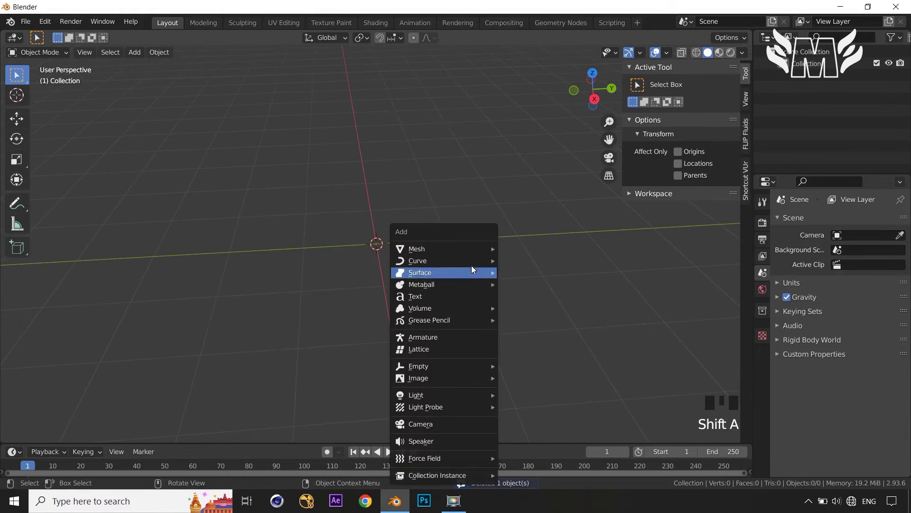
mouse_move(465, 248)
click(541, 261)
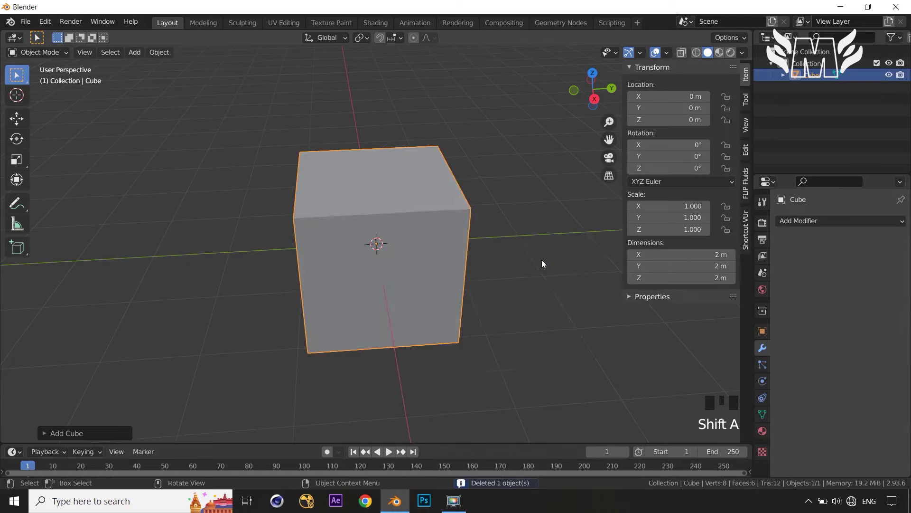
middle_drag(542, 264, 511, 257)
Step: In Edit Mode with face selection, inset the cube's top face by about 0.42 m
key(Tab)
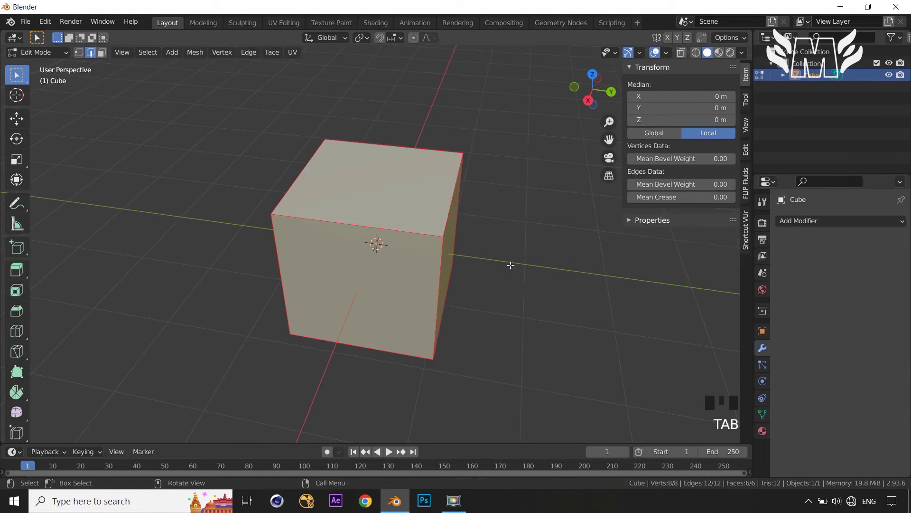
key(3)
click(413, 200)
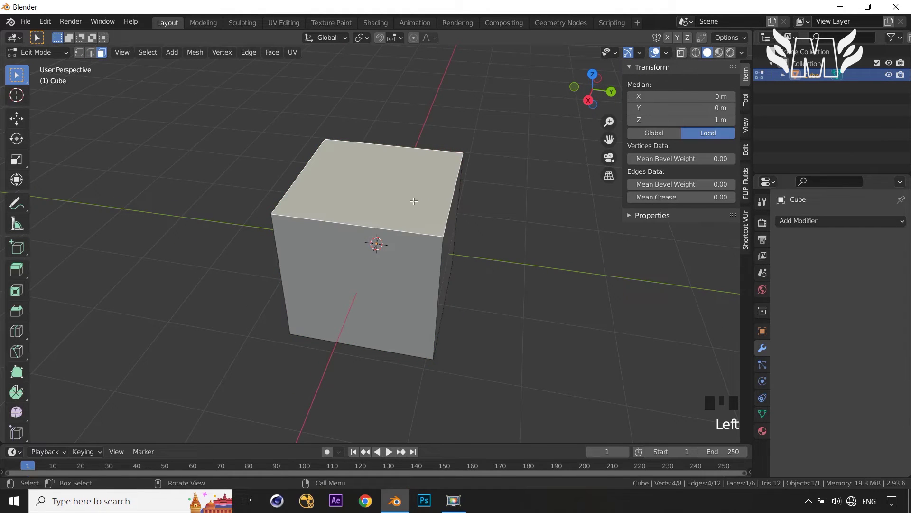
key(i)
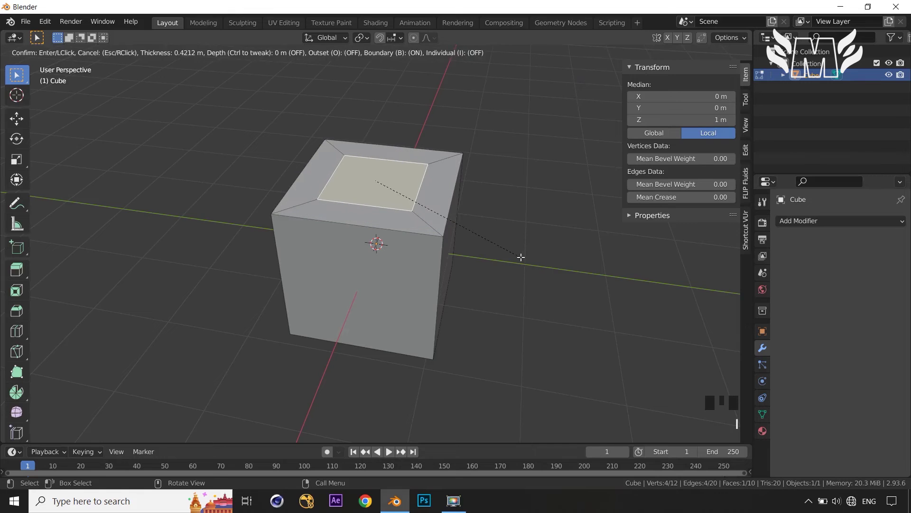
click(522, 258)
Step: Select two adjacent side faces of the cube and inset them together as one region
middle_drag(540, 277, 515, 252)
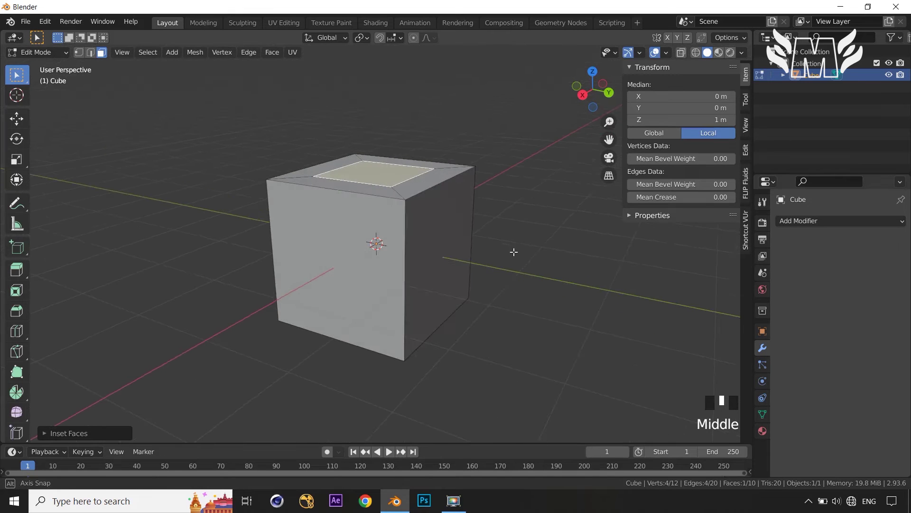
middle_drag(434, 280, 410, 281)
click(410, 282)
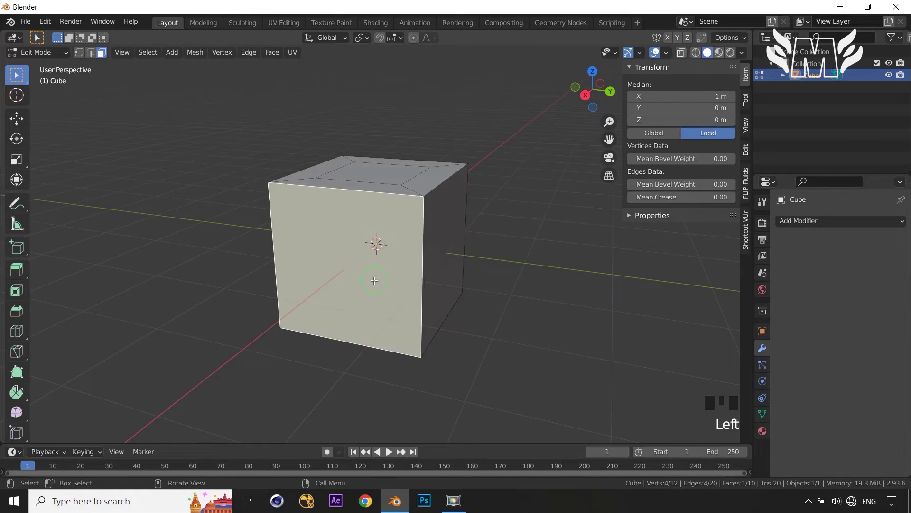
shift+click(441, 264)
key(i)
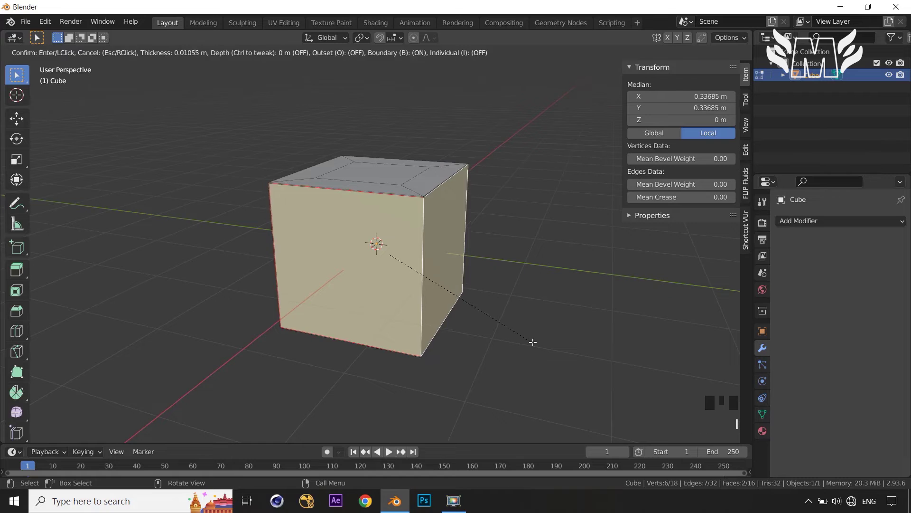
click(507, 326)
middle_drag(509, 336, 522, 350)
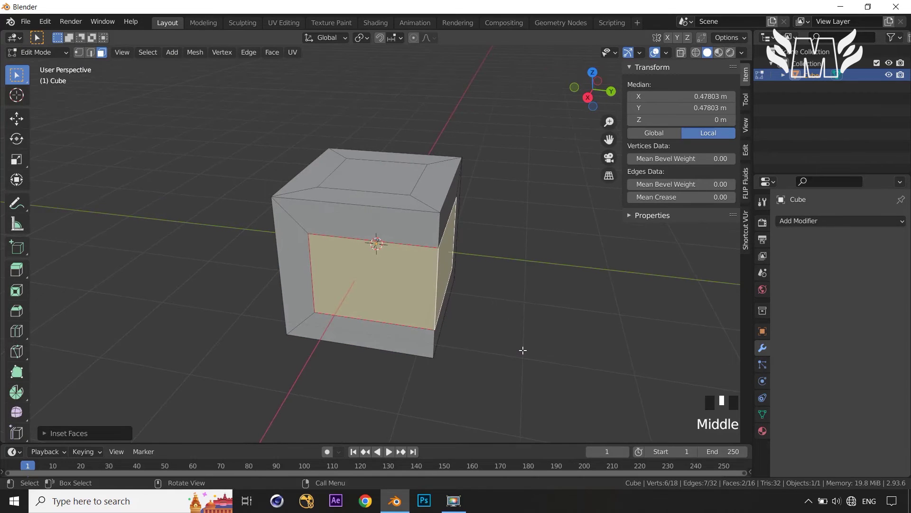
Step: Extrude the two inset side faces along their normals about 0.15 m inward
key(alt+e)
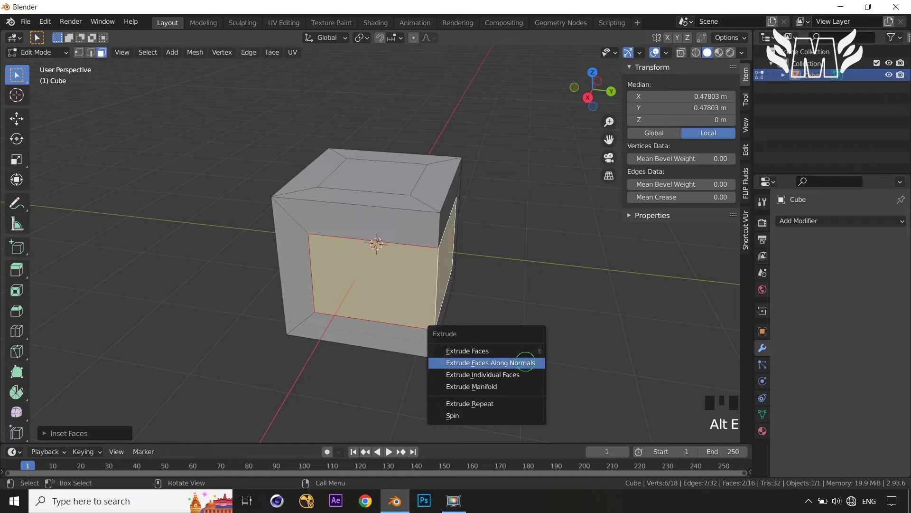
click(525, 362)
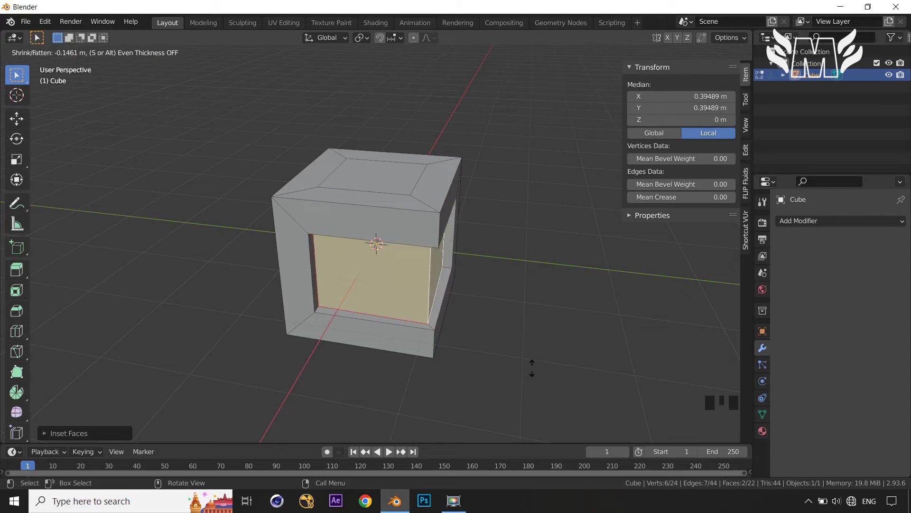
click(533, 369)
middle_drag(533, 370, 537, 395)
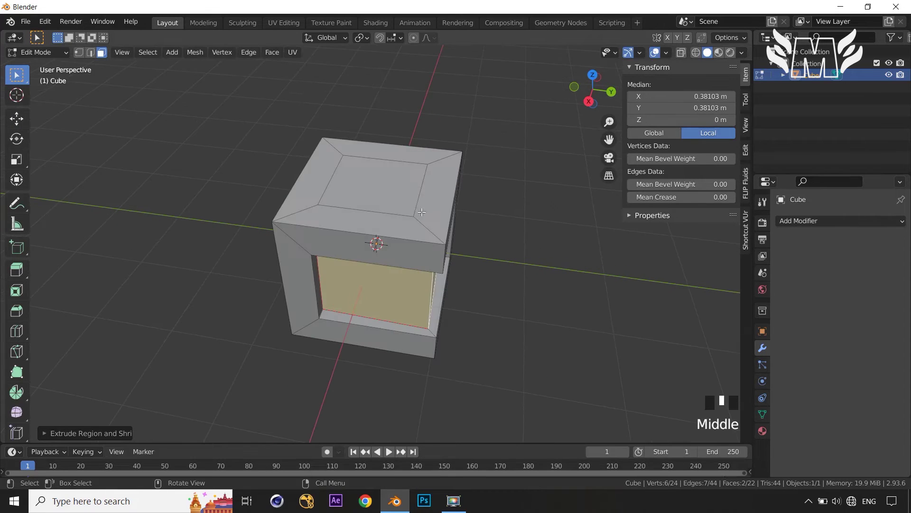
Step: Extrude the inset top face downward into the cube and clear the selection
click(396, 195)
key(e)
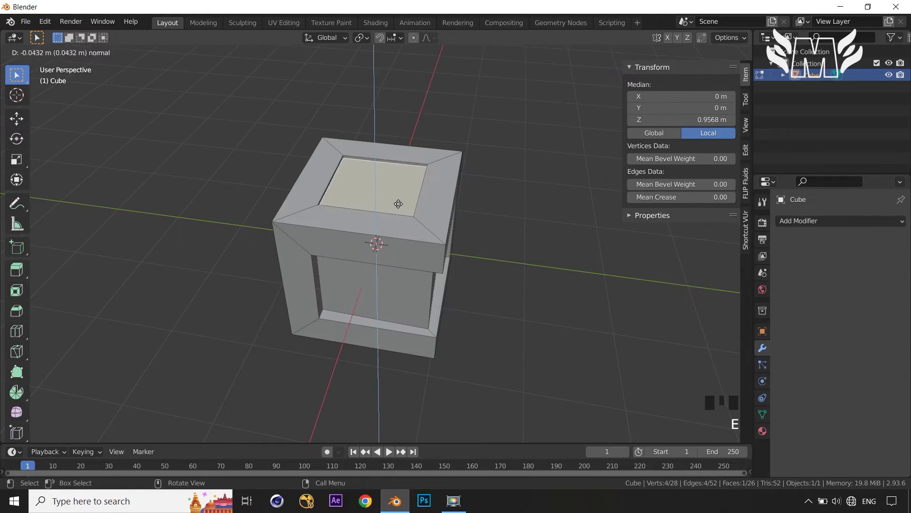
click(398, 204)
click(611, 320)
middle_drag(609, 319, 580, 308)
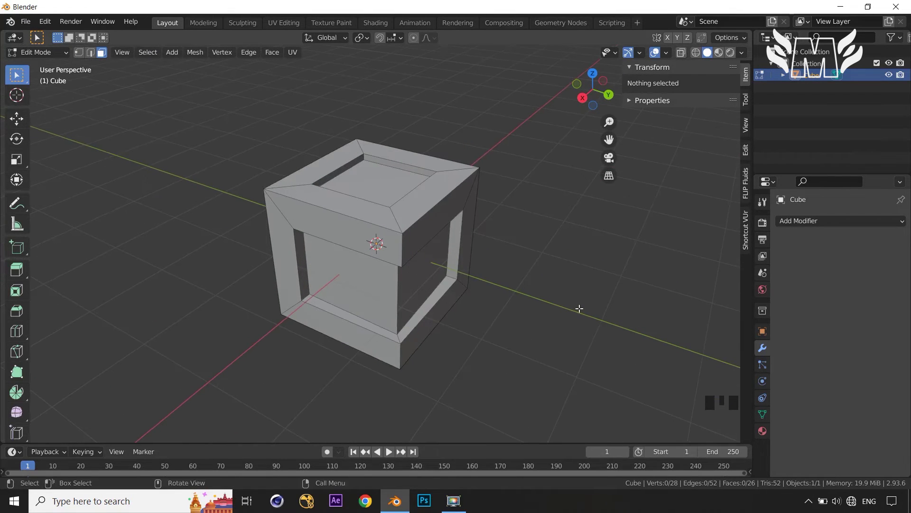
Step: Undo the top and side face extrusions, keeping the insets on the top and the two side faces
key(ctrl+z)
key(ctrl+z)
key(ctrl+z)
key(ctrl+z)
key(ctrl+z)
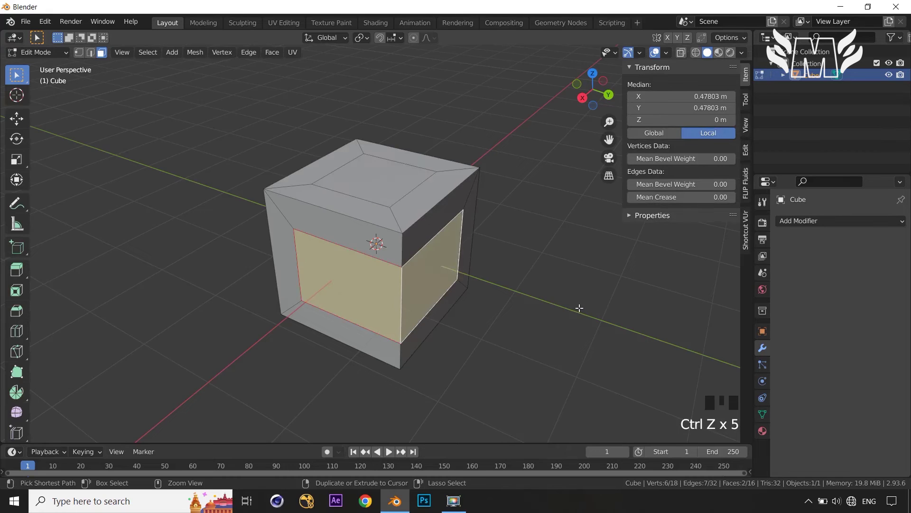
middle_drag(543, 329, 546, 335)
key(ctrl+z)
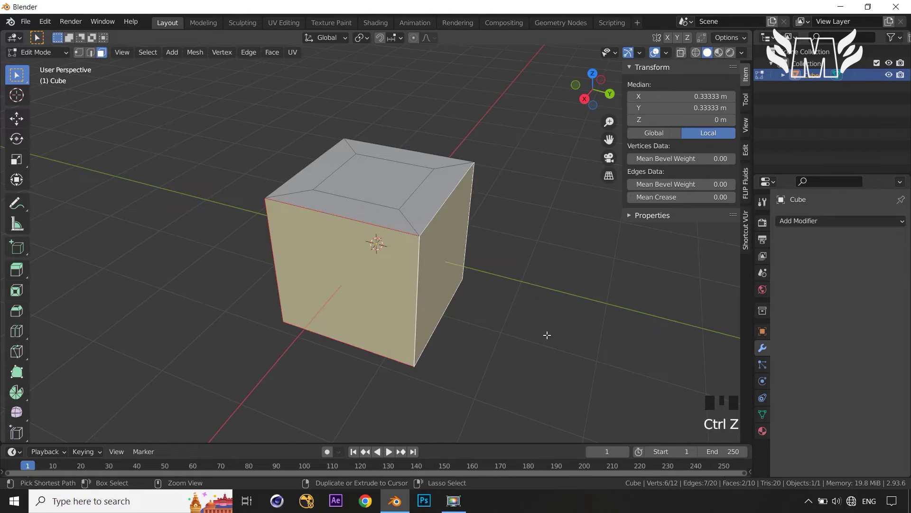
key(ctrl+shift+z)
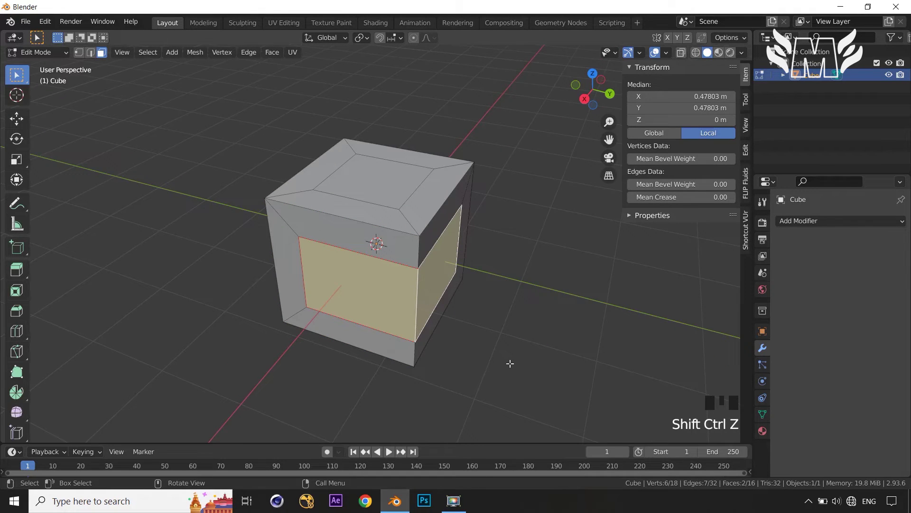
Step: Extrude the two inset side faces along their normals about 0.146 m inward with even offset enabled
key(alt+e)
click(510, 363)
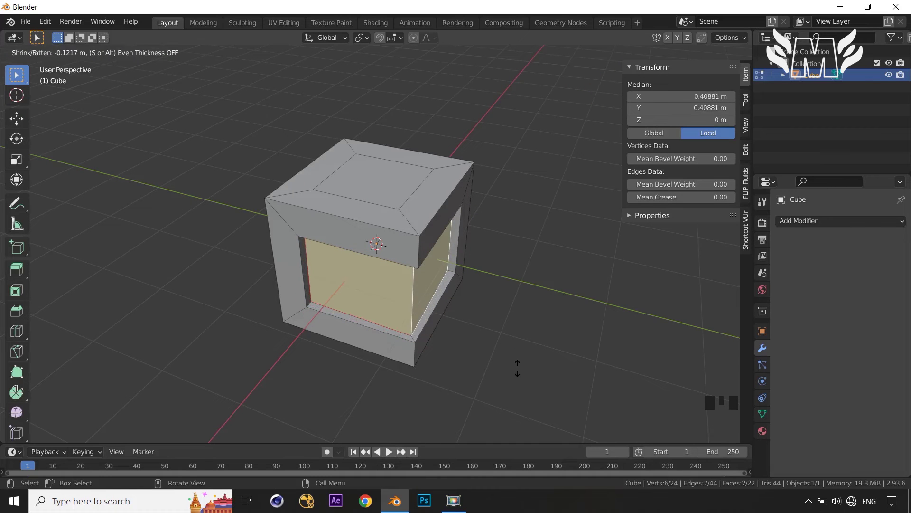
click(518, 371)
click(69, 433)
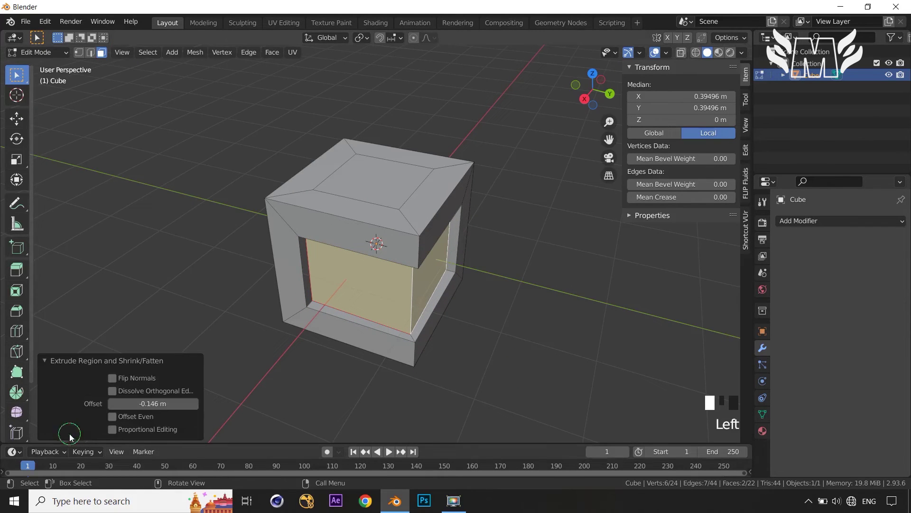
click(113, 416)
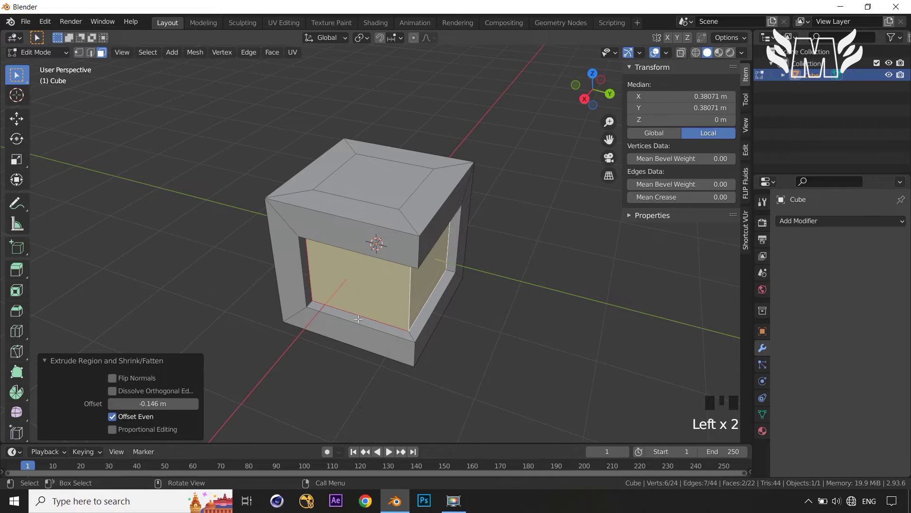
Step: Extrude the inset top face about 0.13 m down into the cube and clear the selection
middle_drag(452, 321, 377, 143)
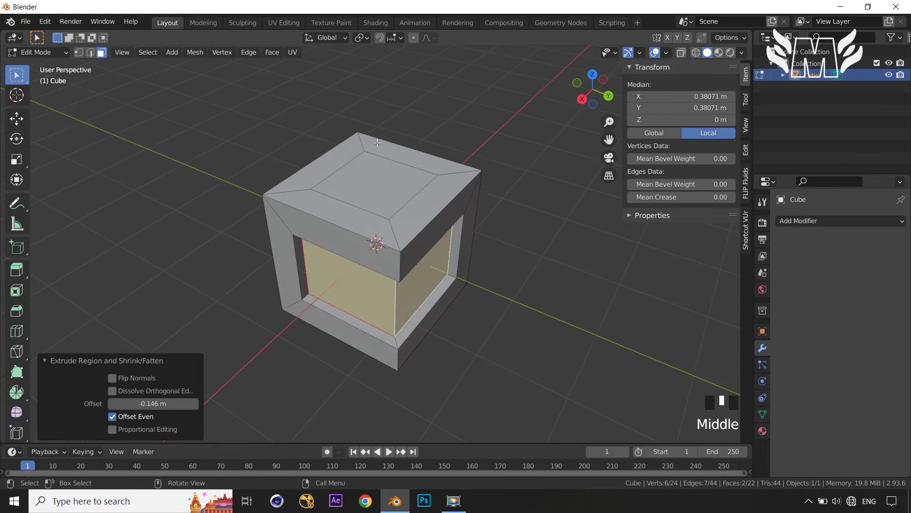
click(374, 205)
key(e)
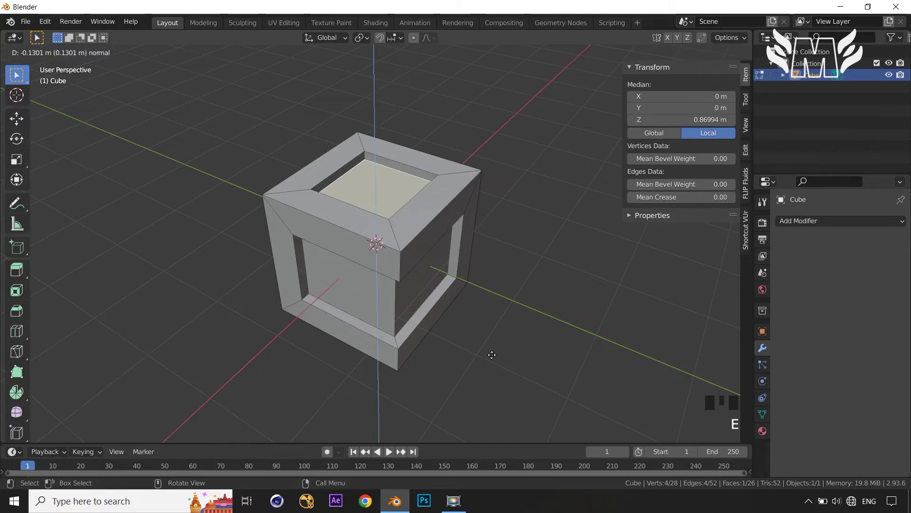
click(491, 355)
click(597, 335)
Step: Try a Bevel modifier on the recessed cube, then remove it
middle_drag(596, 335, 616, 306)
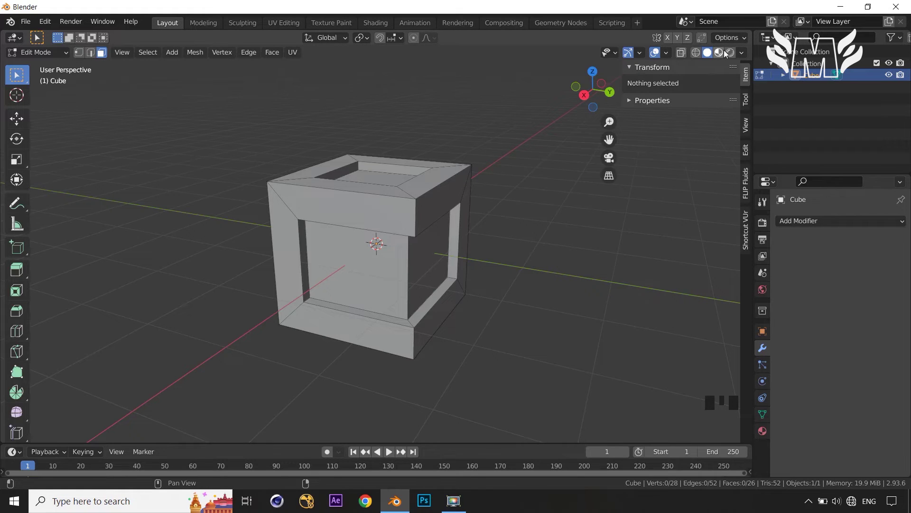
shift+middle_drag(505, 311, 502, 341)
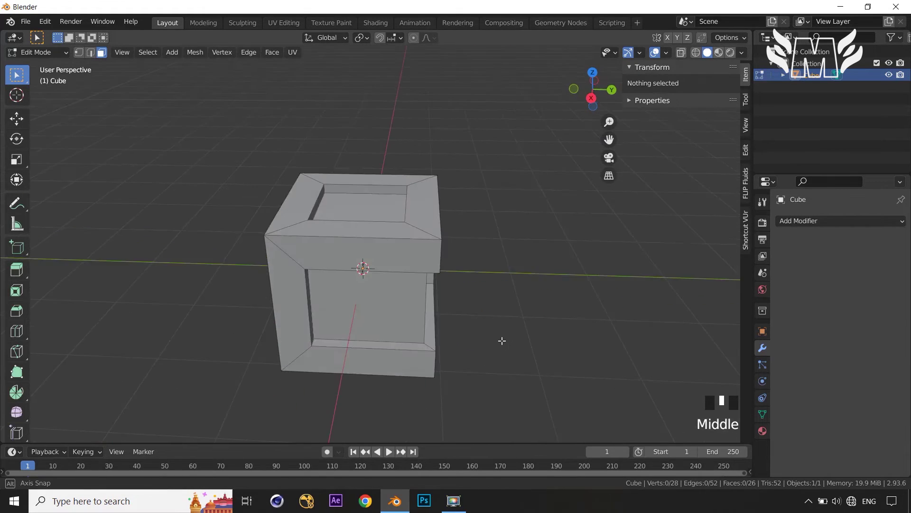
click(870, 221)
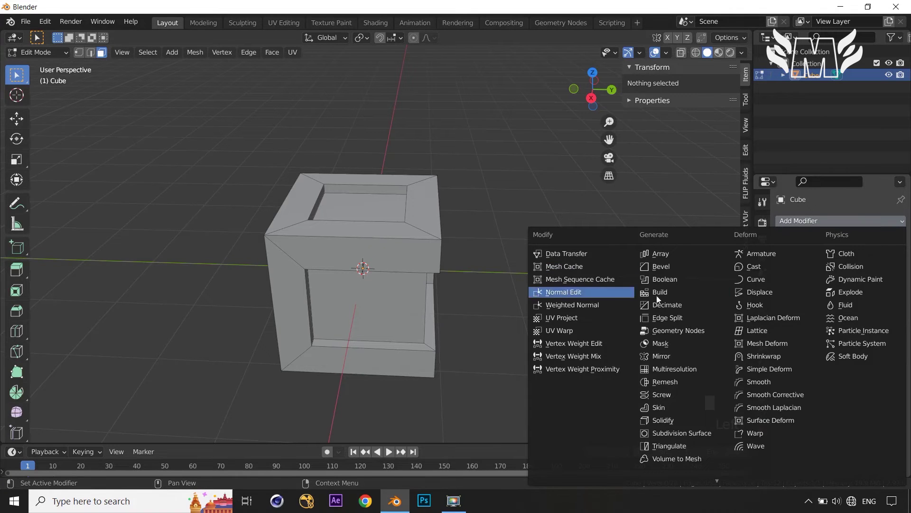
click(680, 265)
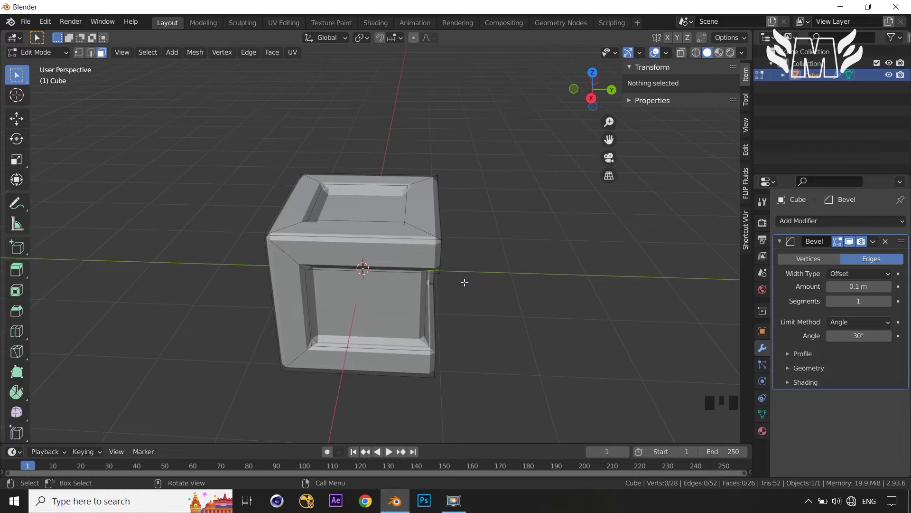
click(886, 241)
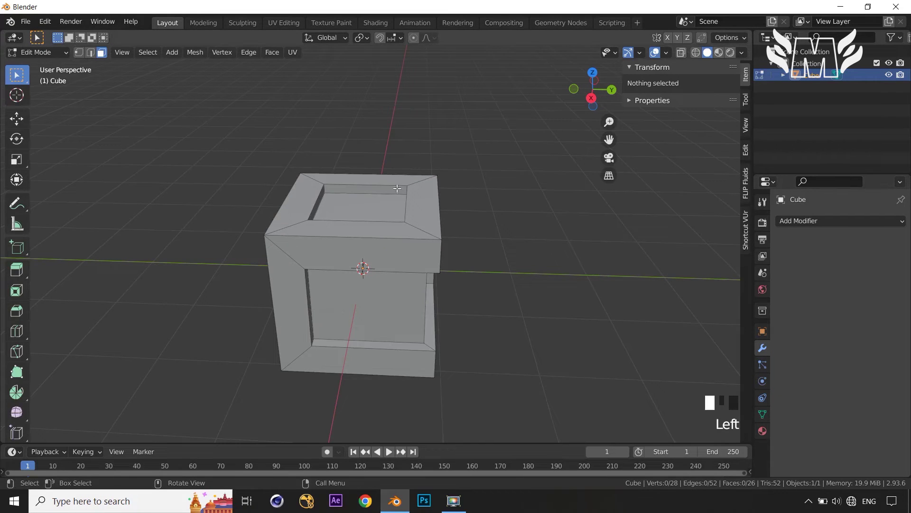
Step: Switch to edge selection and select the rim edge loop of the recess in the cube's top face
middle_drag(408, 216, 335, 237)
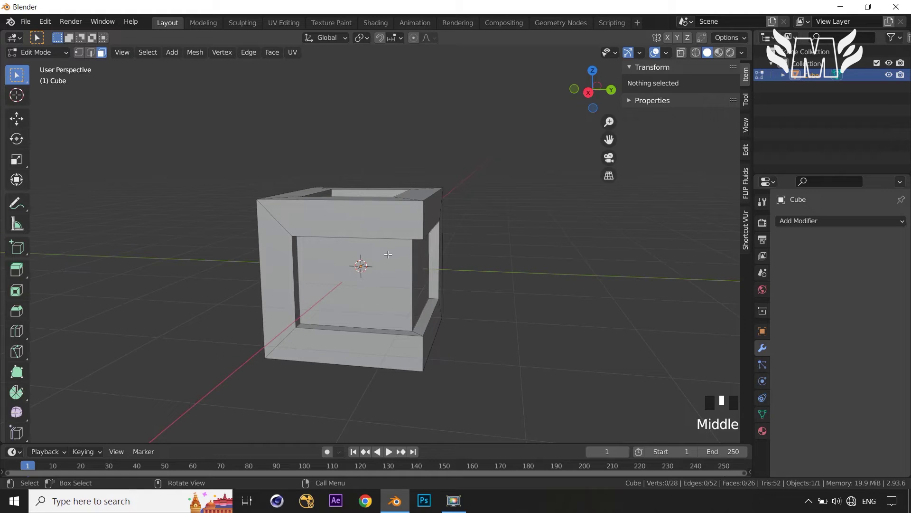
middle_drag(372, 285, 381, 307)
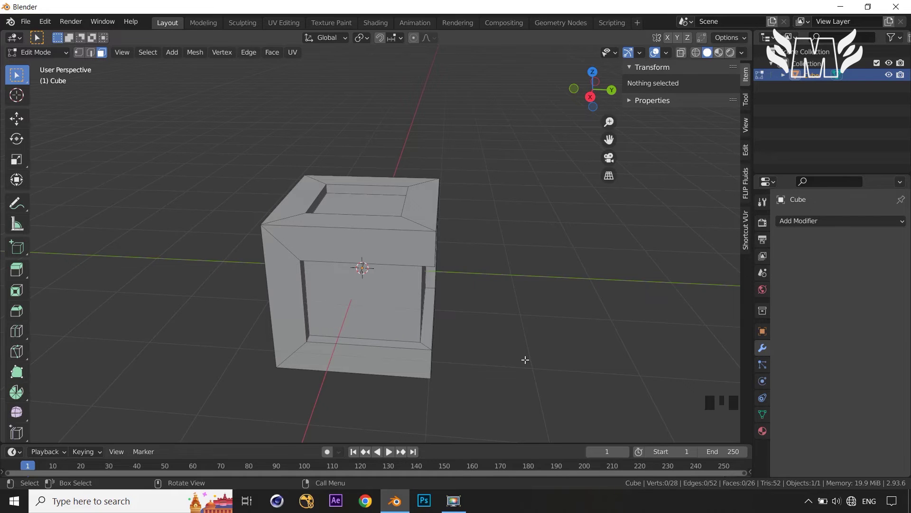
middle_drag(526, 361, 525, 368)
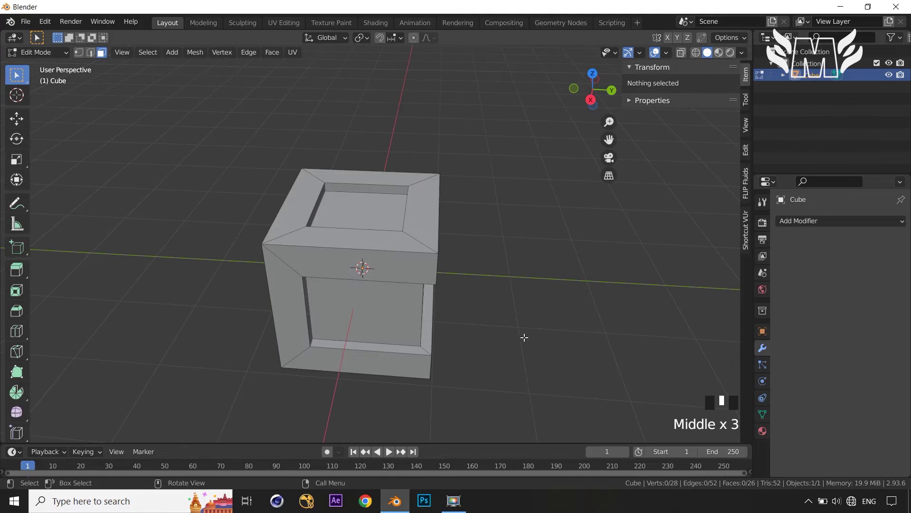
alt+click(313, 209)
key(ctrl+z)
key(2)
alt+click(314, 209)
middle_drag(313, 209, 317, 204)
alt+shift+click(318, 204)
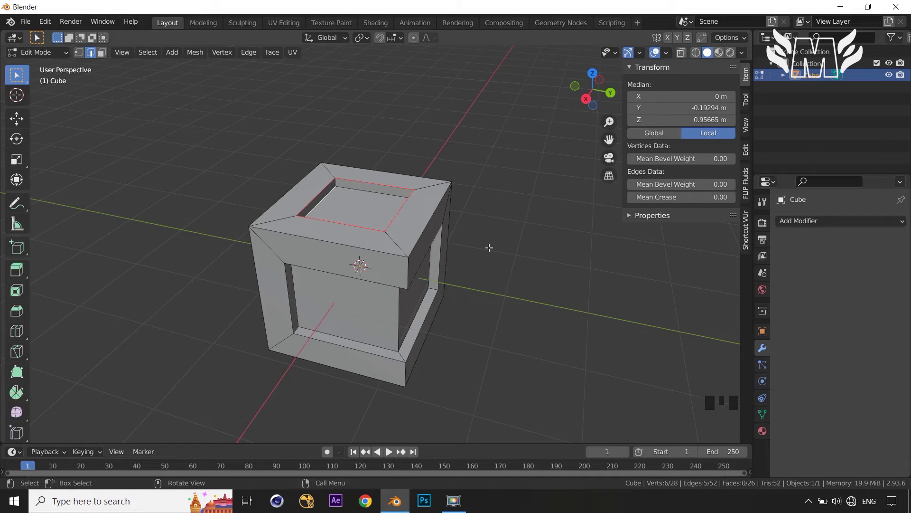
Step: Open the cube's mesh data properties, add a vertex group and delete it again
click(760, 416)
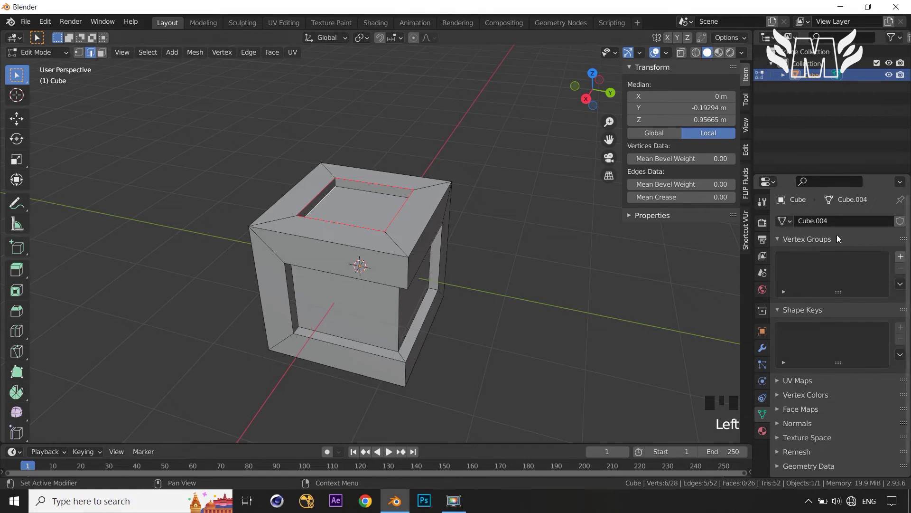
click(901, 256)
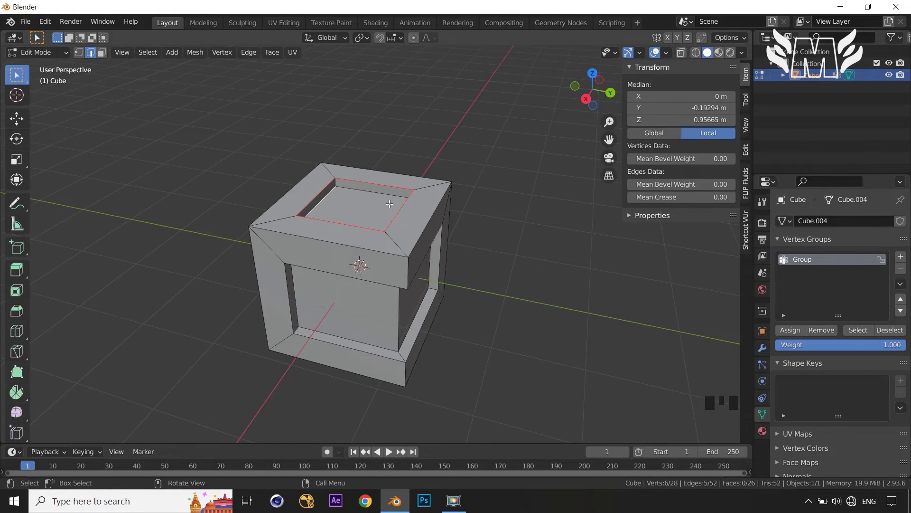
middle_drag(420, 208, 407, 248)
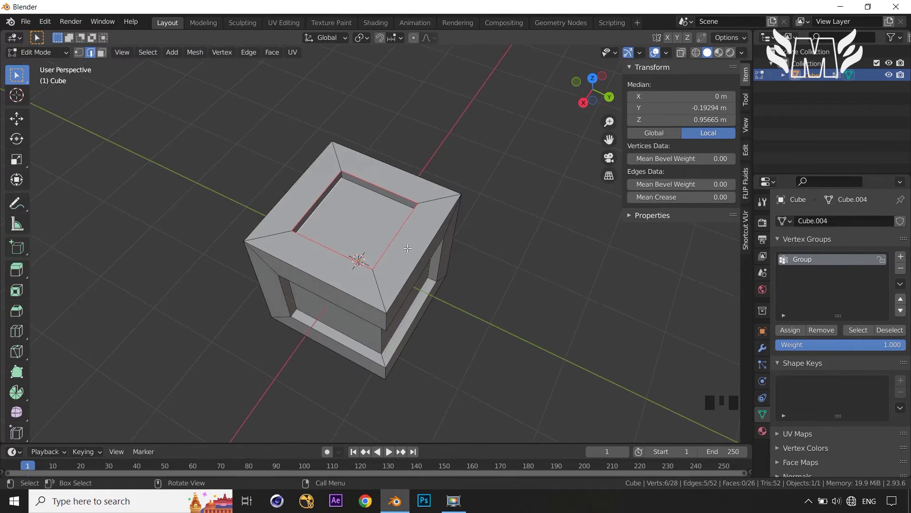
click(901, 268)
Step: Extend the selection to all edges of the top recess, including its floor and inner walls
middle_drag(332, 204, 351, 192)
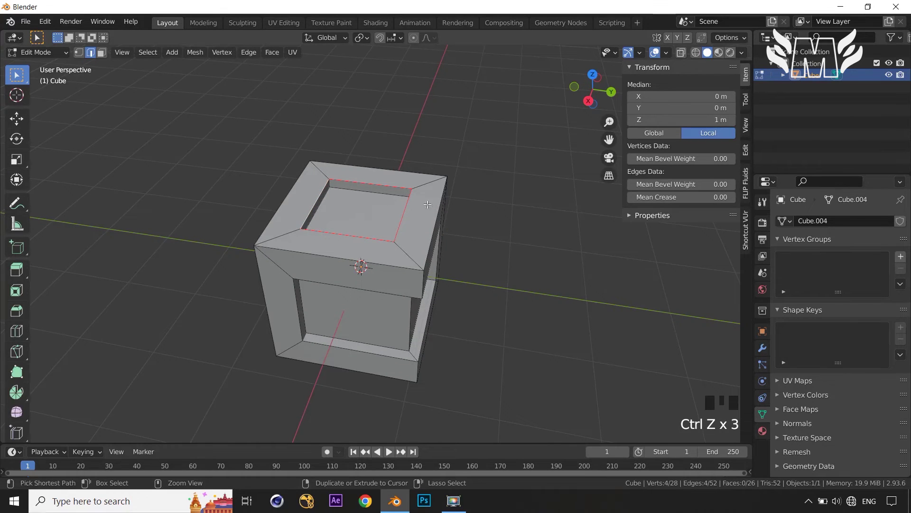
alt+shift+click(337, 188)
alt+shift+click(333, 197)
middle_drag(370, 224, 47, 141)
alt+shift+click(347, 181)
alt+shift+click(357, 197)
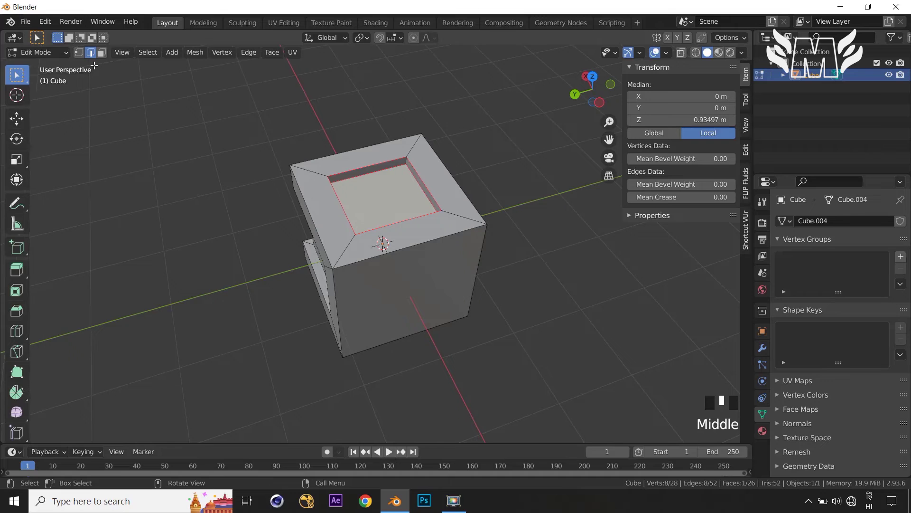
click(79, 53)
click(90, 54)
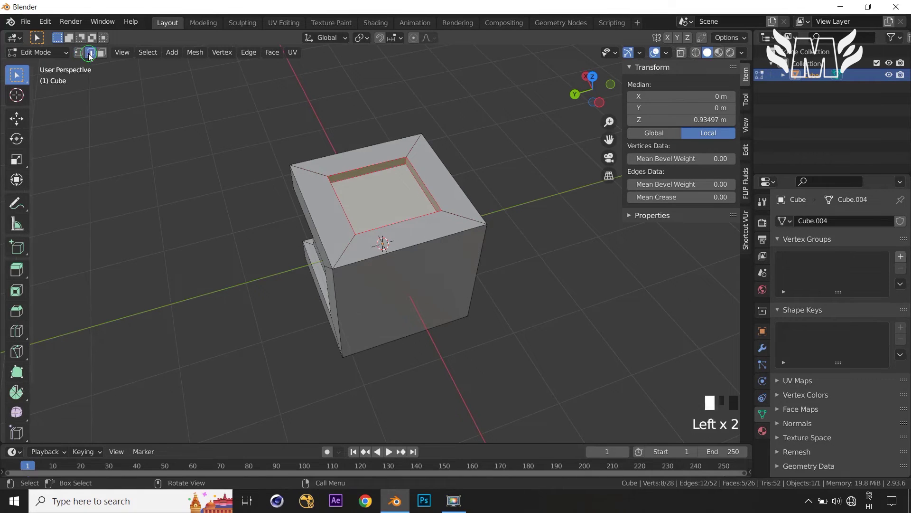
Step: Create a vertex group from the selected top recess, assign its vertices and name the group Group 1
middle_drag(498, 176, 515, 288)
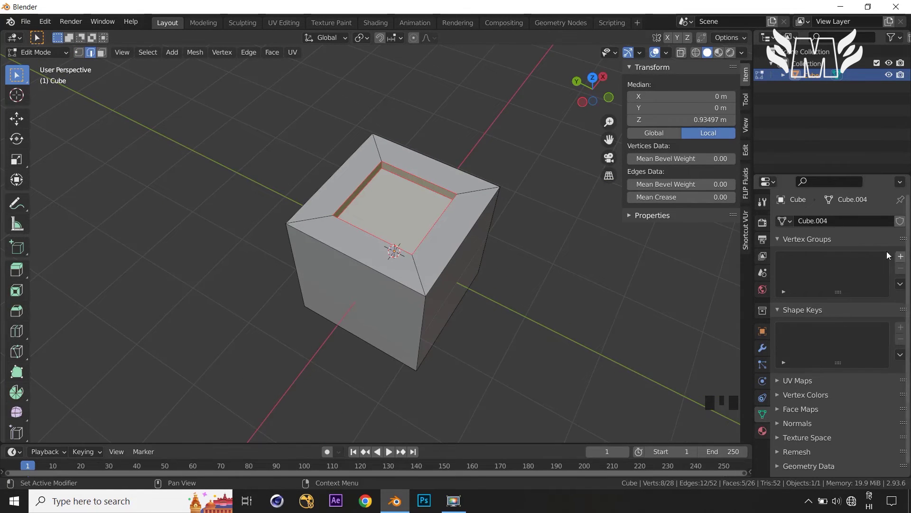
click(901, 257)
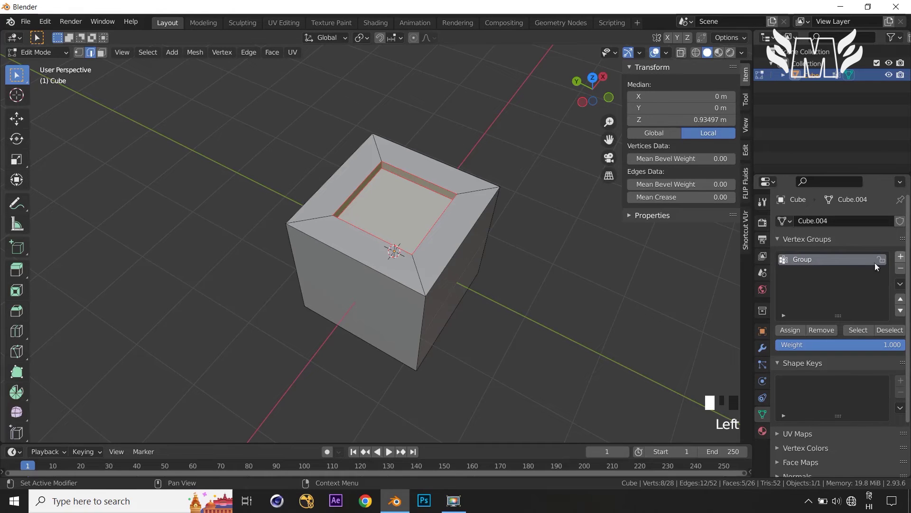
click(792, 333)
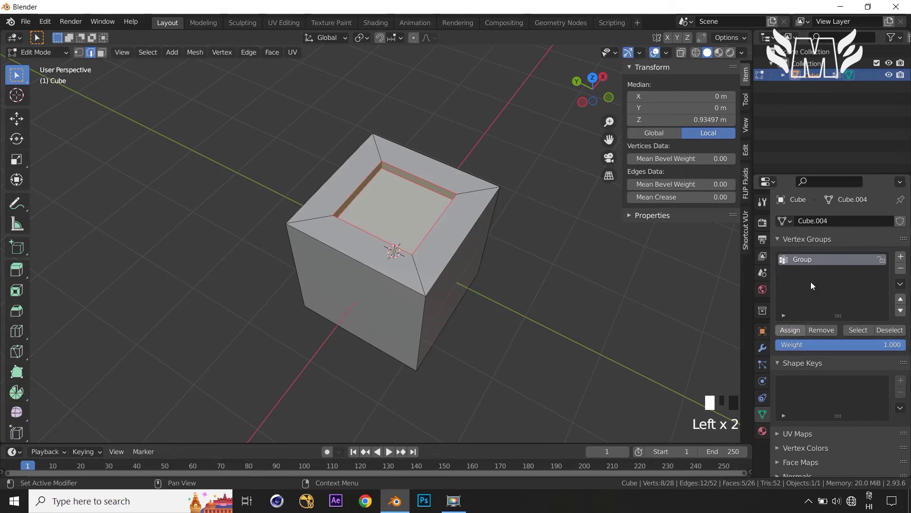
click(818, 261)
double_click(811, 259)
click(815, 260)
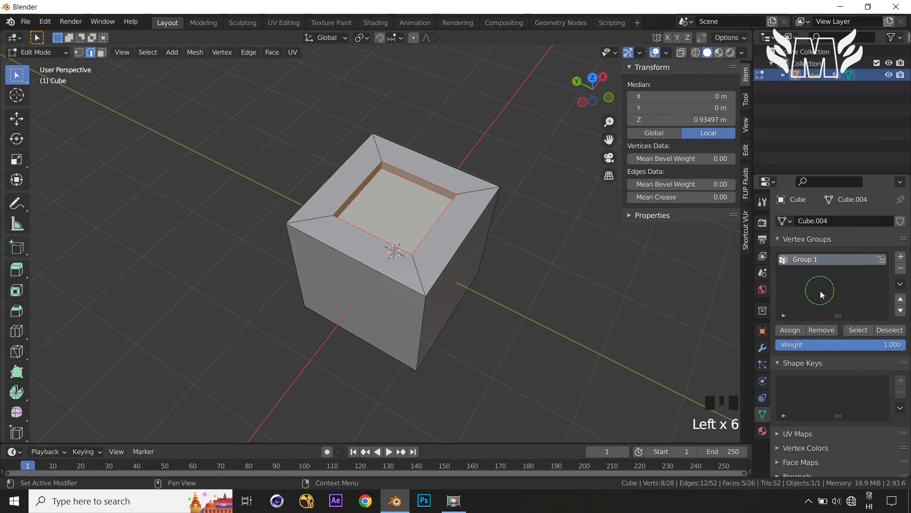
Step: Clear the selection and select the outer rim edge loop of the recess across the two side faces
middle_drag(449, 263, 515, 268)
middle_drag(515, 269, 465, 263)
click(493, 267)
scroll(309, 235, up, 2)
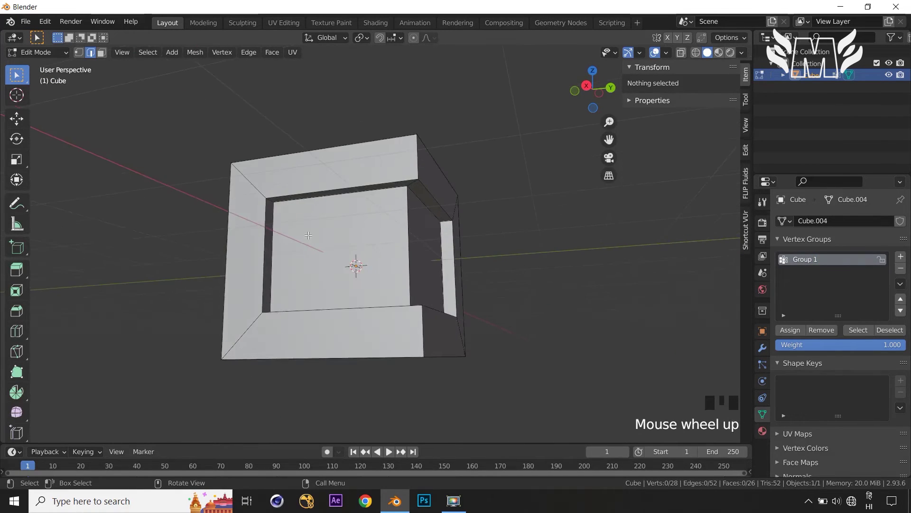
alt+click(298, 194)
middle_drag(600, 246, 557, 261)
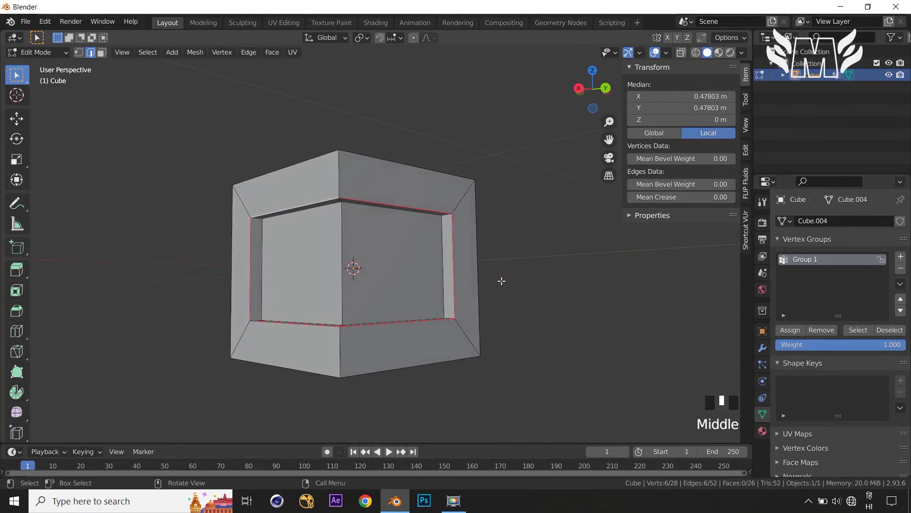
Step: Add the inner edges of the side recess and the corner edge between its two recessed faces to the selection
alt+shift+click(262, 285)
middle_drag(421, 289, 442, 259)
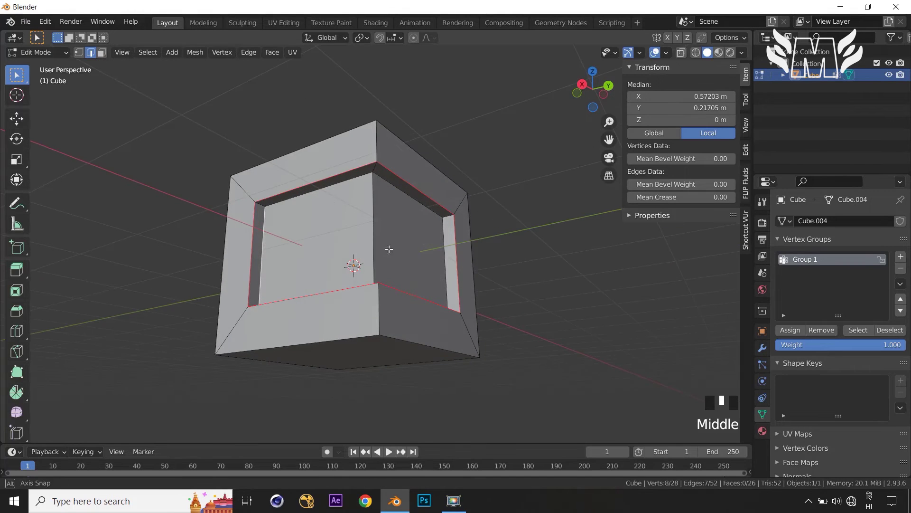
shift+click(323, 187)
shift+click(402, 190)
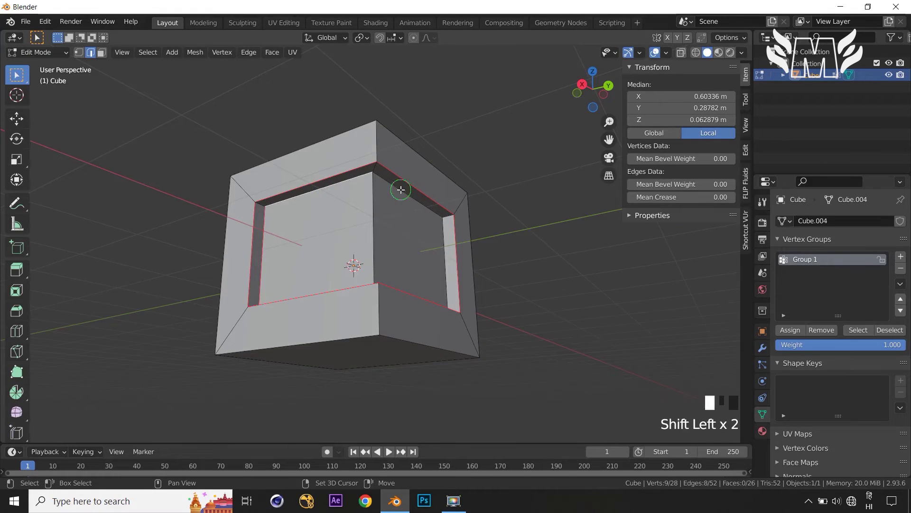
shift+click(447, 266)
middle_drag(447, 267, 451, 269)
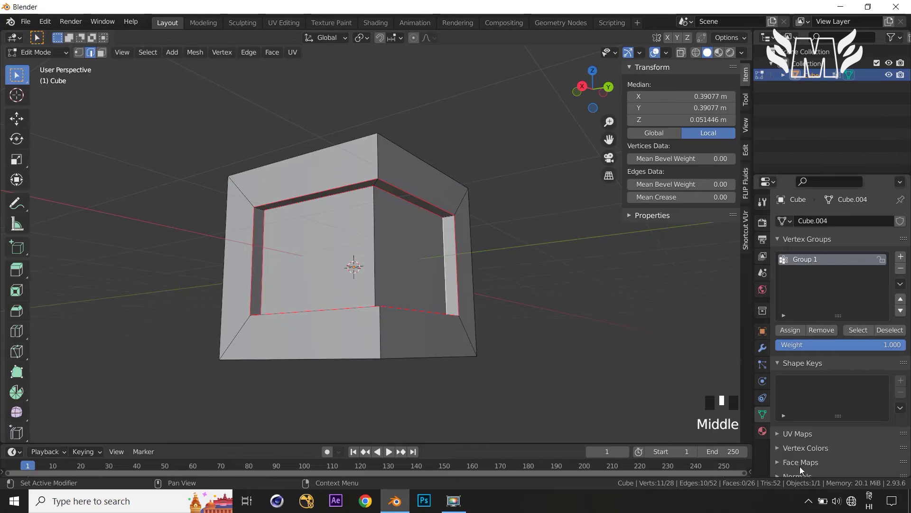
click(869, 500)
click(821, 294)
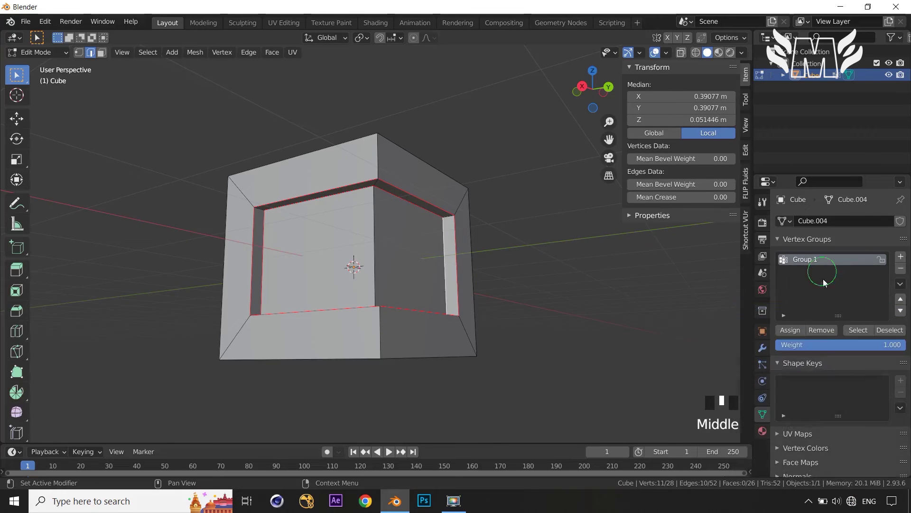
middle_drag(620, 309, 622, 334)
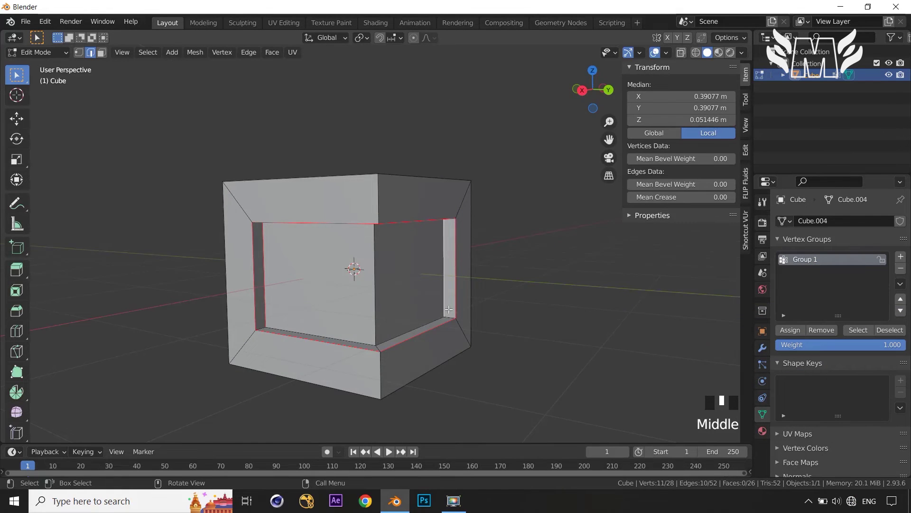
alt+shift+click(430, 322)
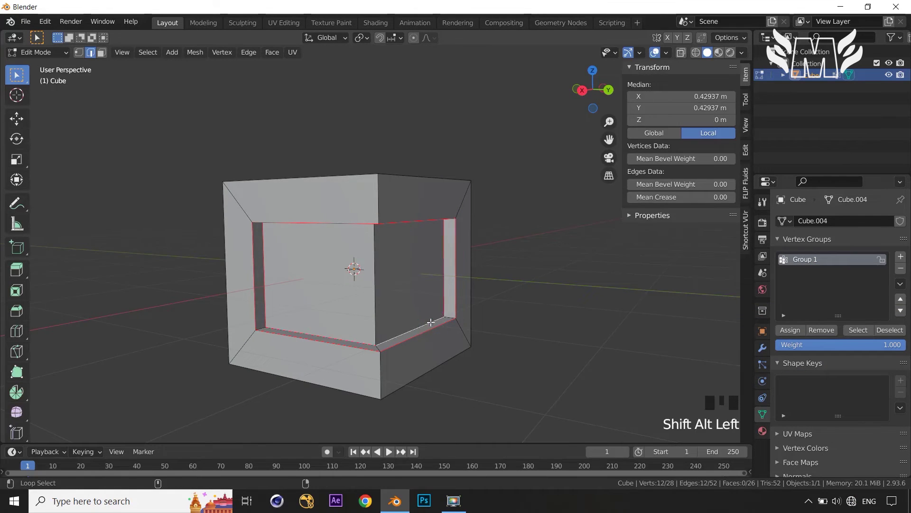
mouse_move(560, 314)
middle_down()
mouse_move(545, 299)
mouse_move(574, 317)
mouse_move(468, 275)
mouse_move(557, 332)
middle_up()
shift+click(408, 296)
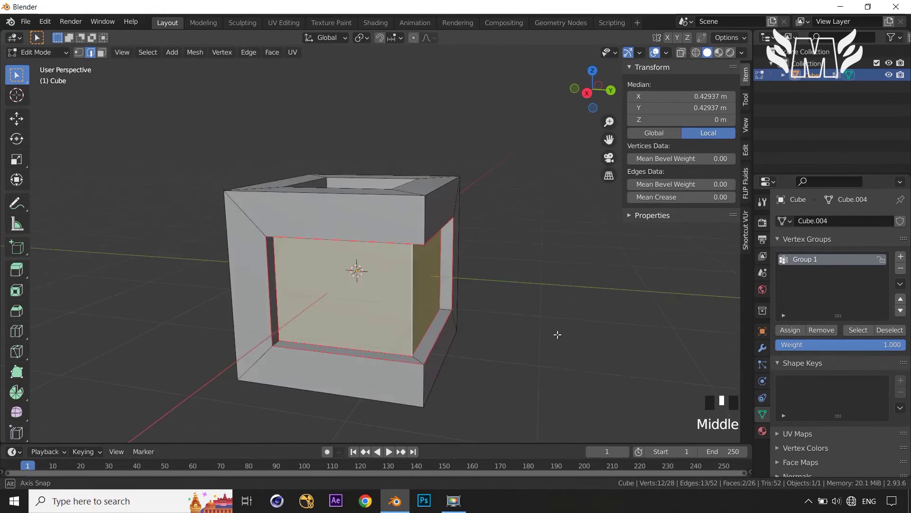
Step: Add a second vertex group named group2 and assign the selected side recess vertices to it
click(901, 259)
click(805, 275)
double_click(804, 273)
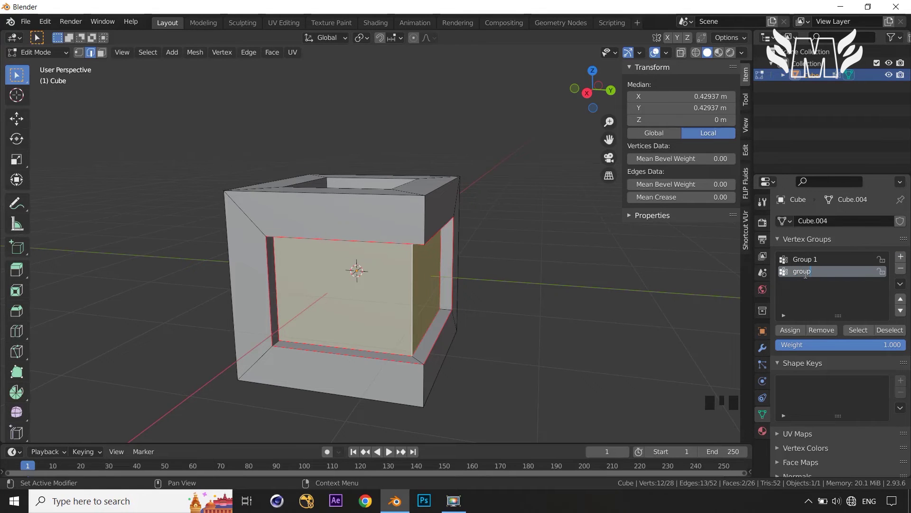
click(799, 331)
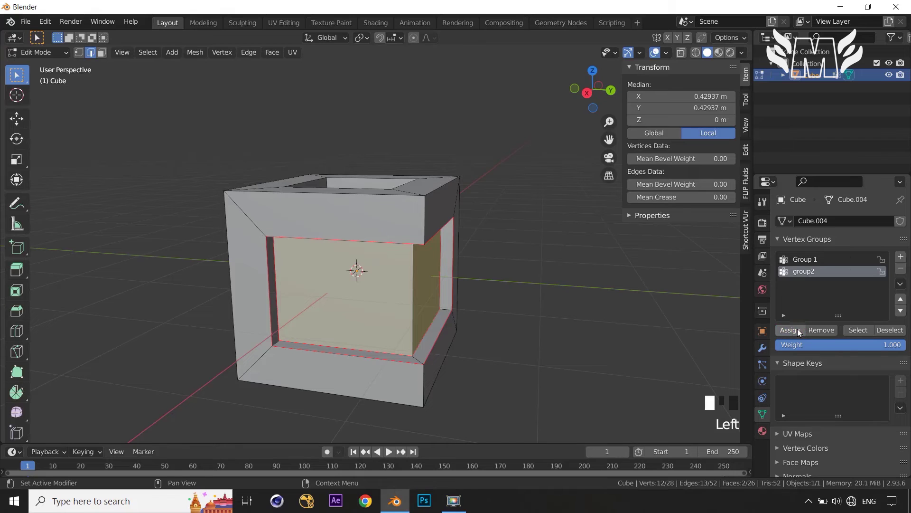
Step: Make Group 1 the active vertex group and select the top recess's rim edge loop plus one inner floor edge
middle_drag(665, 282, 669, 300)
click(801, 267)
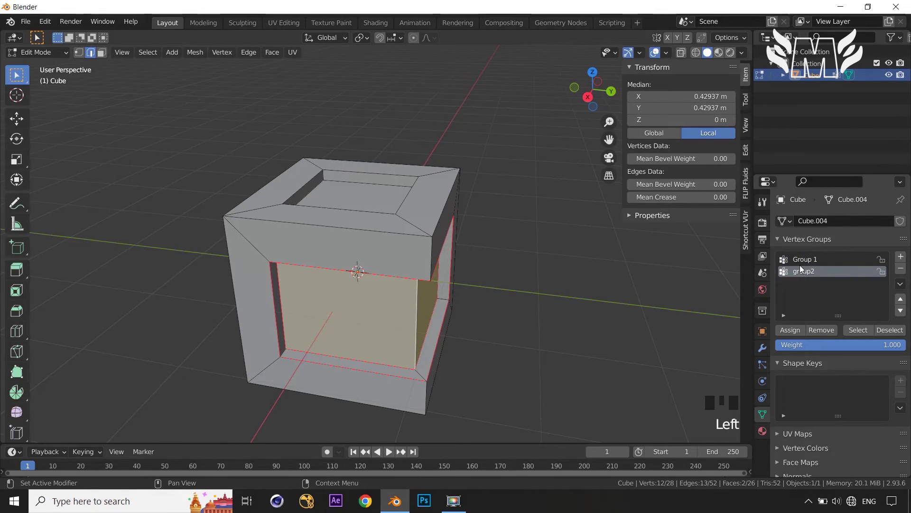
click(802, 259)
middle_drag(559, 292, 562, 307)
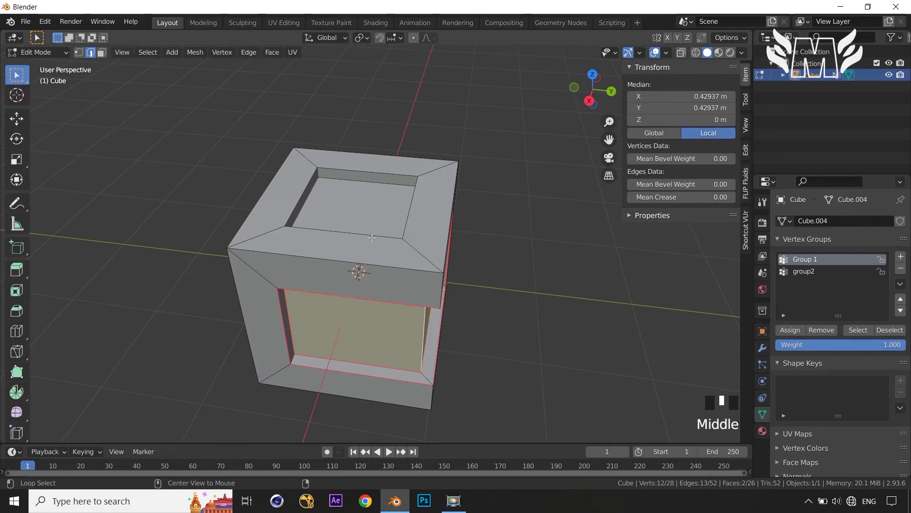
click(484, 236)
alt+click(368, 235)
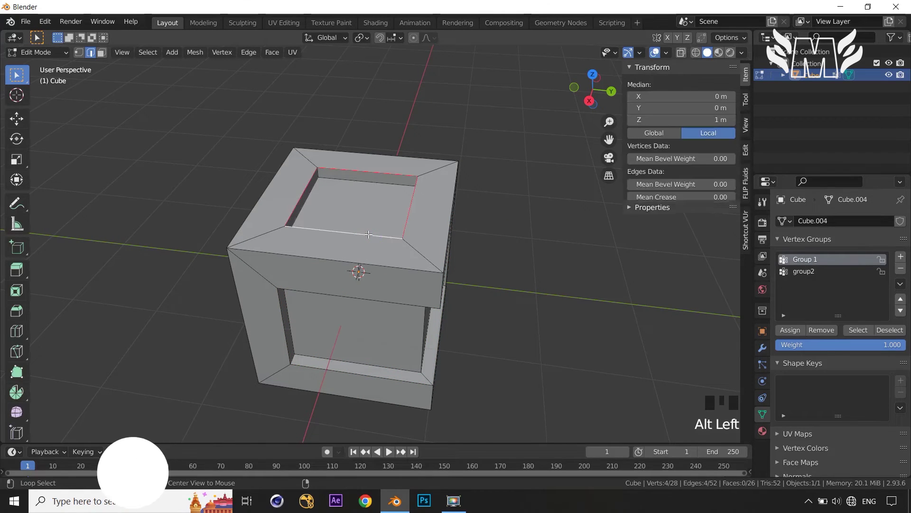
alt+shift+click(306, 202)
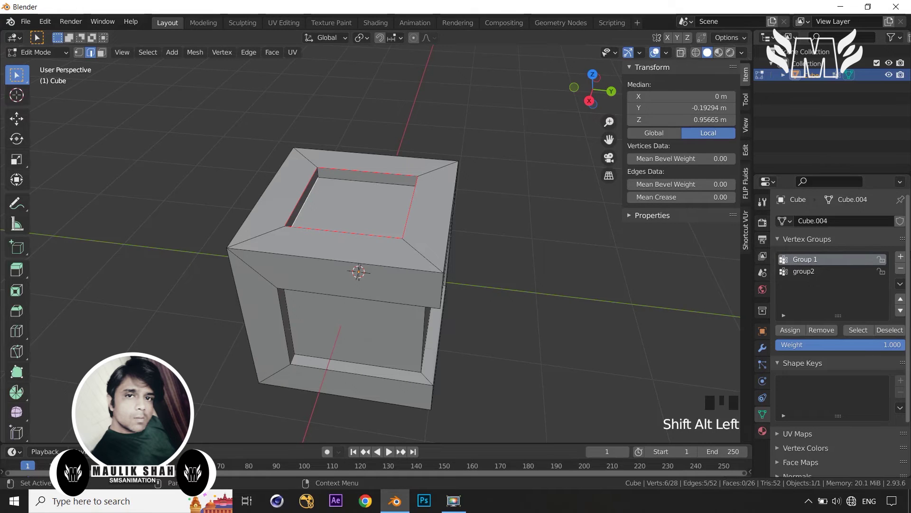
Step: Replace vertex group Group 1 with a new group and assign the selected top recess vertices to it
click(900, 270)
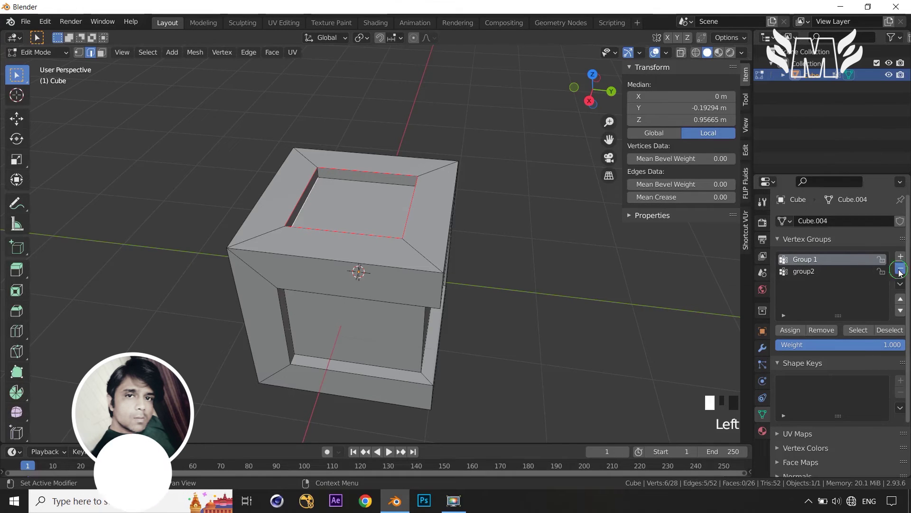
click(900, 257)
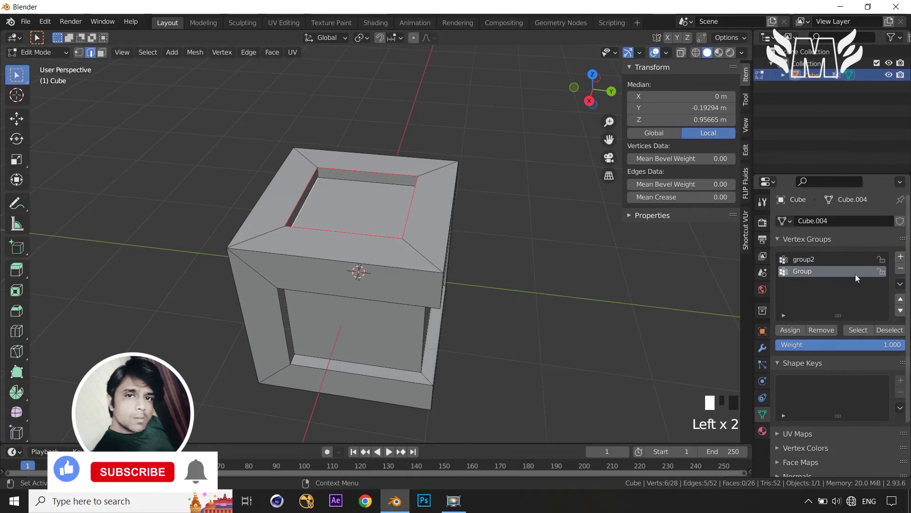
click(796, 330)
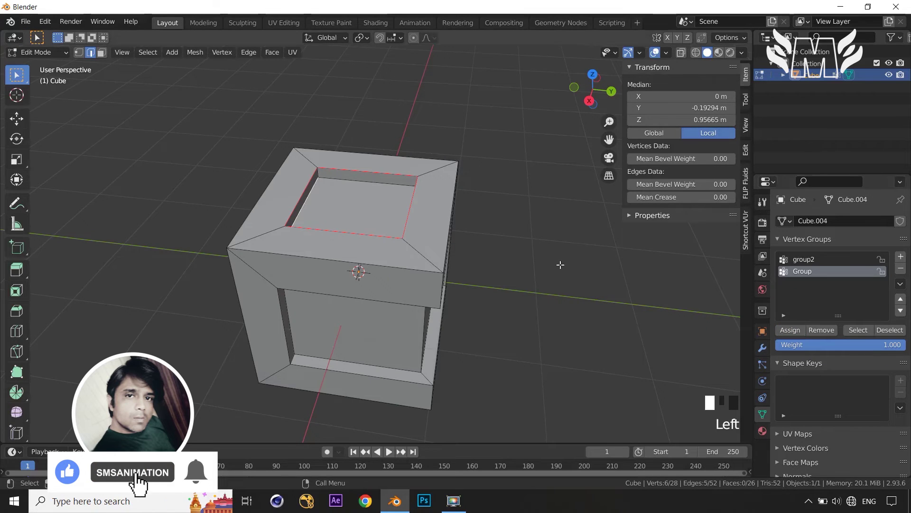
Step: Add a Bevel modifier to the cube and stay in Edit Mode
middle_drag(560, 265, 404, 252)
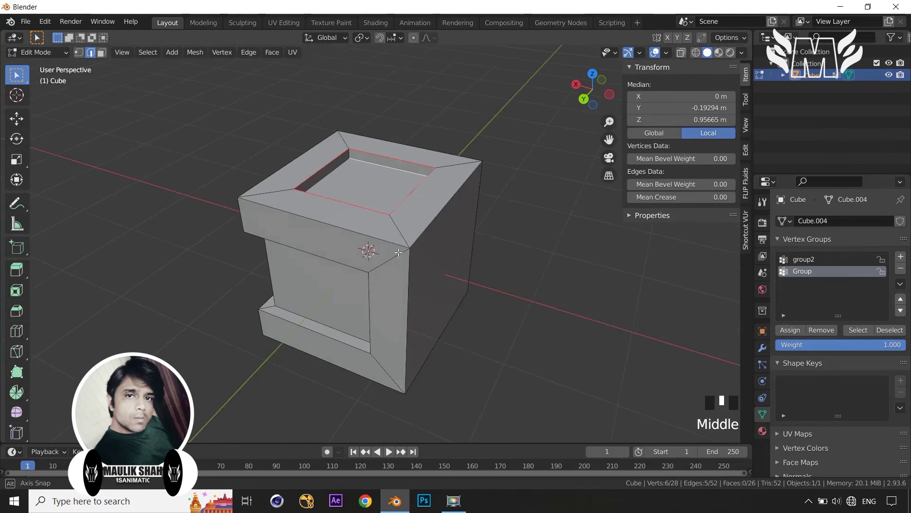
middle_drag(536, 332, 569, 329)
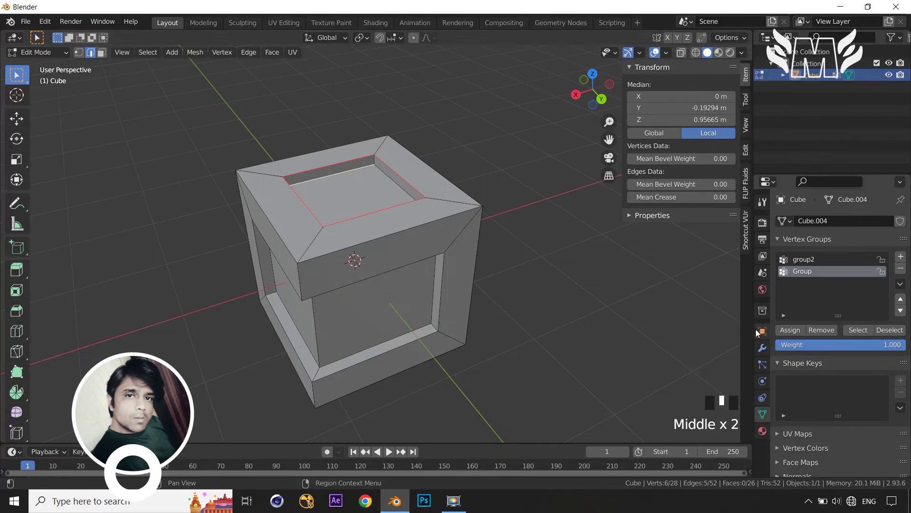
key(Tab)
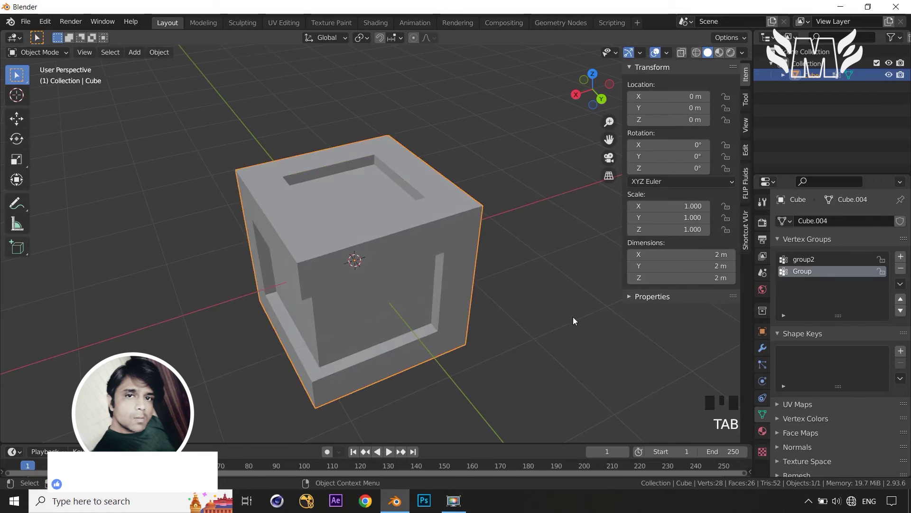
click(763, 347)
middle_drag(470, 328, 494, 323)
key(Tab)
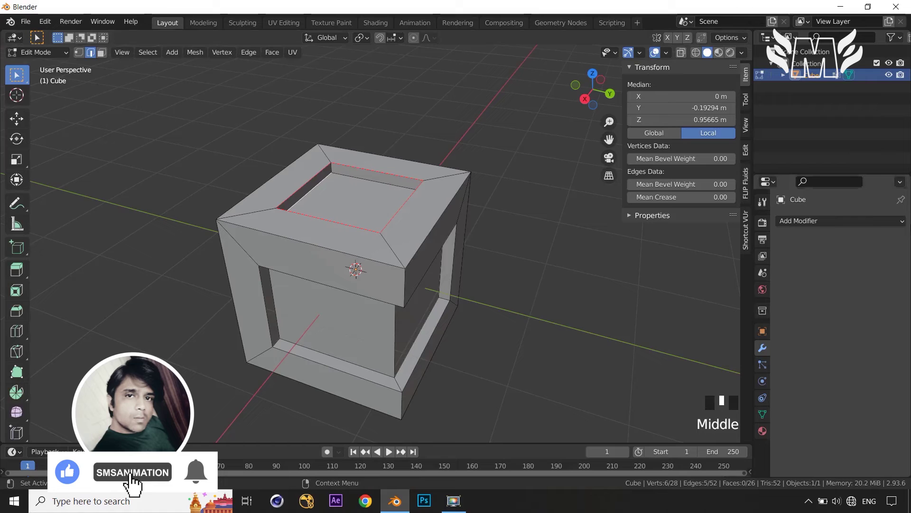
click(877, 220)
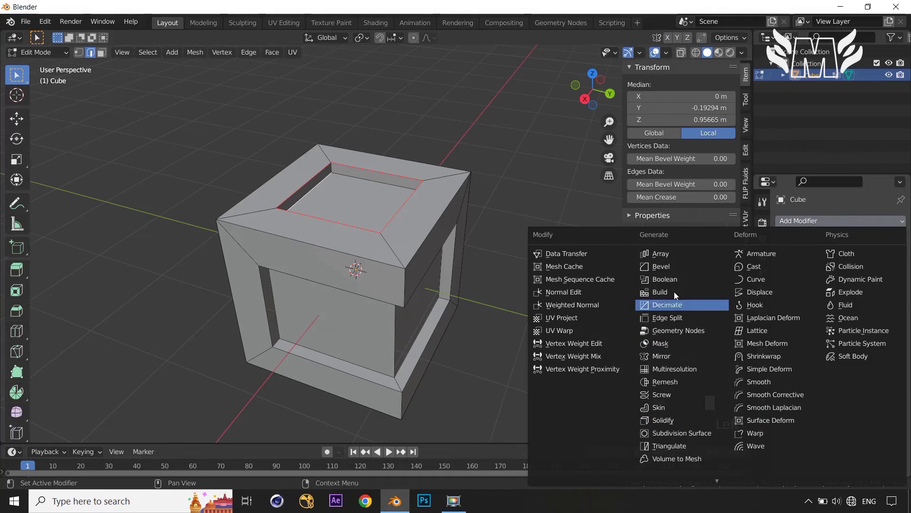
click(663, 267)
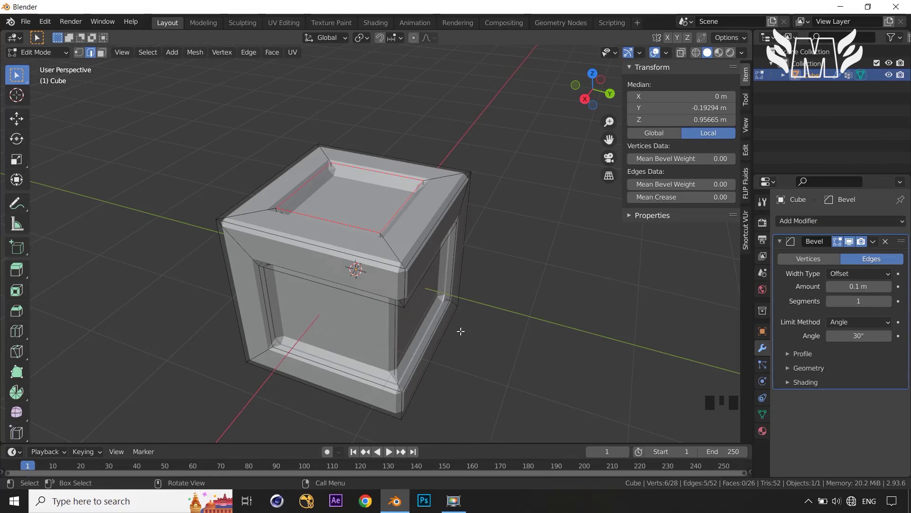
Step: Set the bevel's limit method to Vertex Group using group2, and clear the edge selection
middle_drag(498, 343, 315, 242)
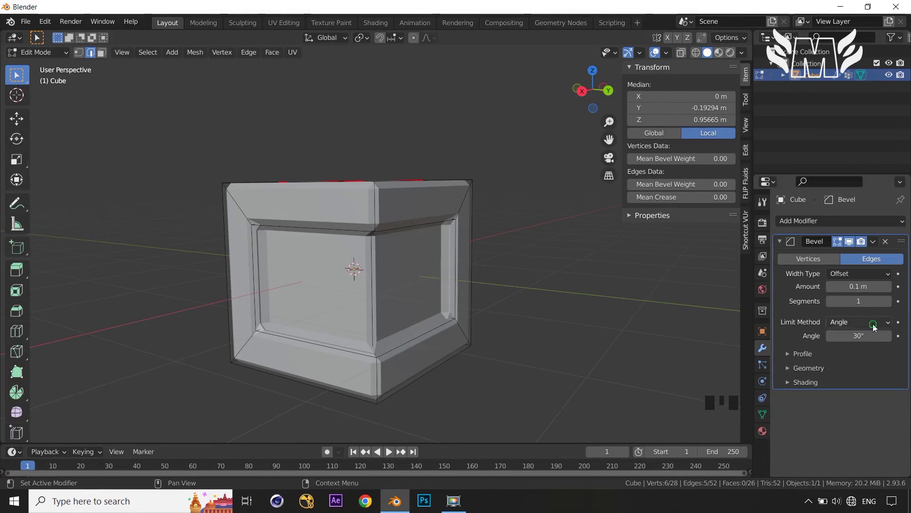
click(873, 322)
click(866, 374)
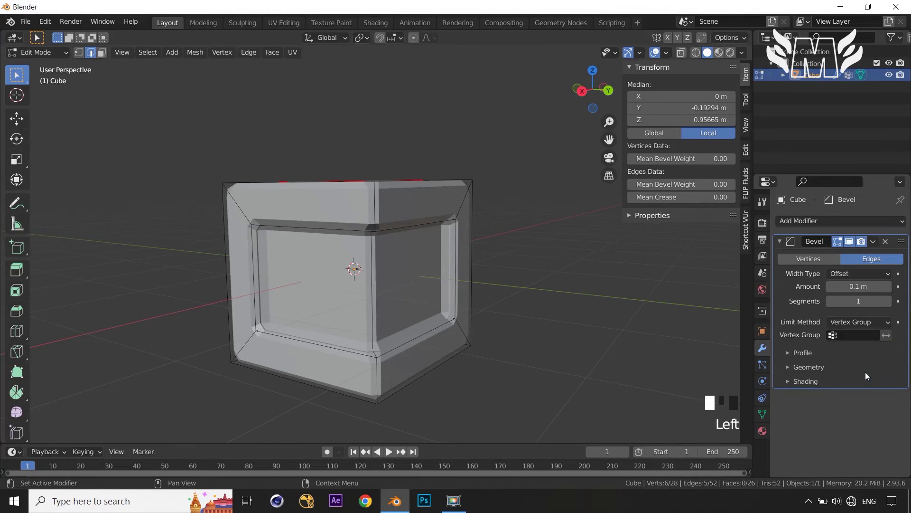
middle_drag(521, 309, 560, 315)
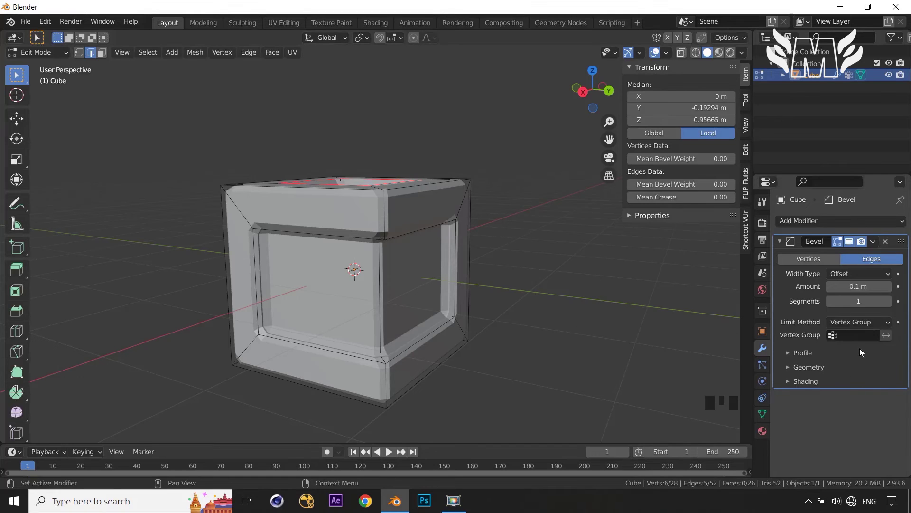
click(856, 335)
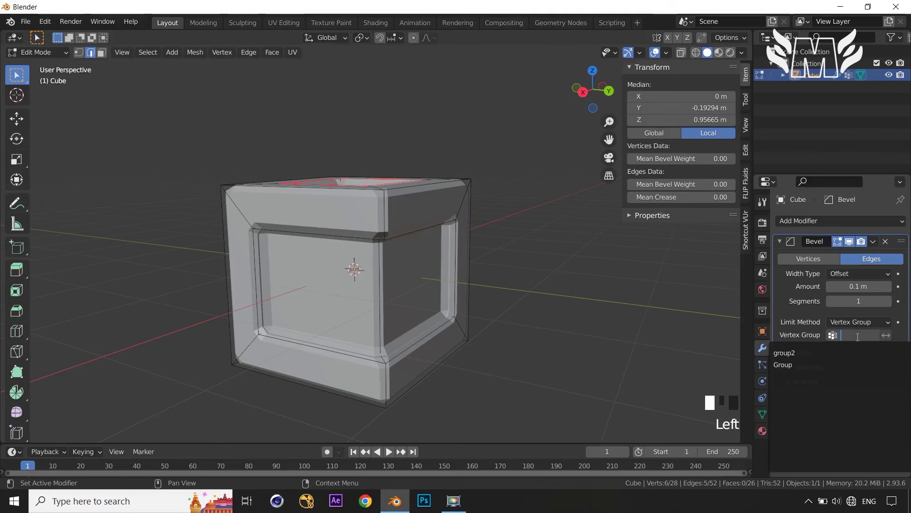
click(810, 354)
middle_drag(261, 274, 263, 301)
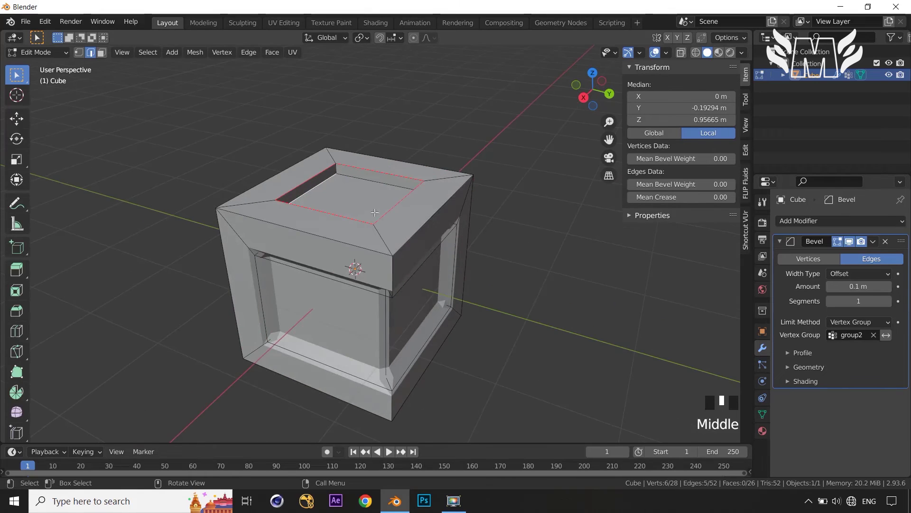
middle_drag(406, 263, 394, 224)
click(688, 240)
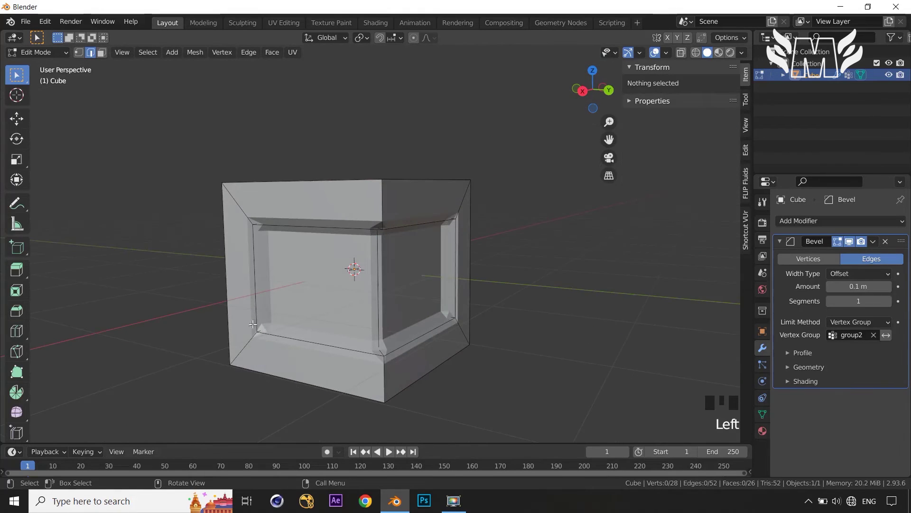
middle_drag(573, 326, 576, 297)
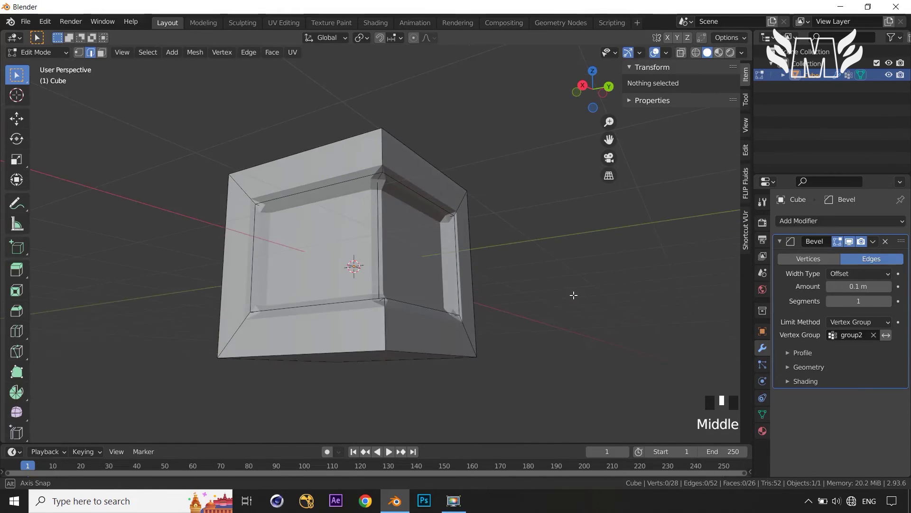
Step: Set the bevel segments to 6
click(890, 303)
click(890, 303)
click(890, 303)
click(890, 303)
click(890, 304)
middle_drag(604, 320, 624, 315)
scroll(607, 321, up, 3)
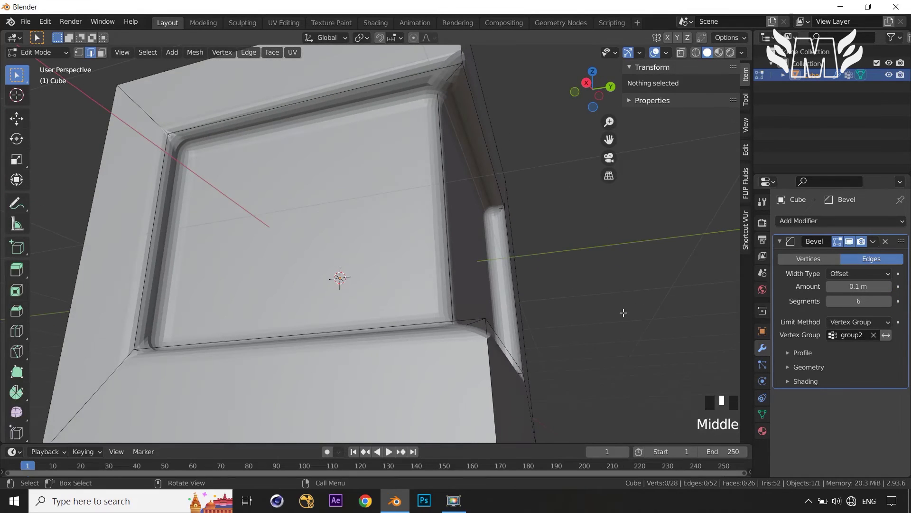
Step: Set the bevel amount to 0.025 m
click(890, 301)
click(793, 290)
shift+drag(856, 287, 819, 286)
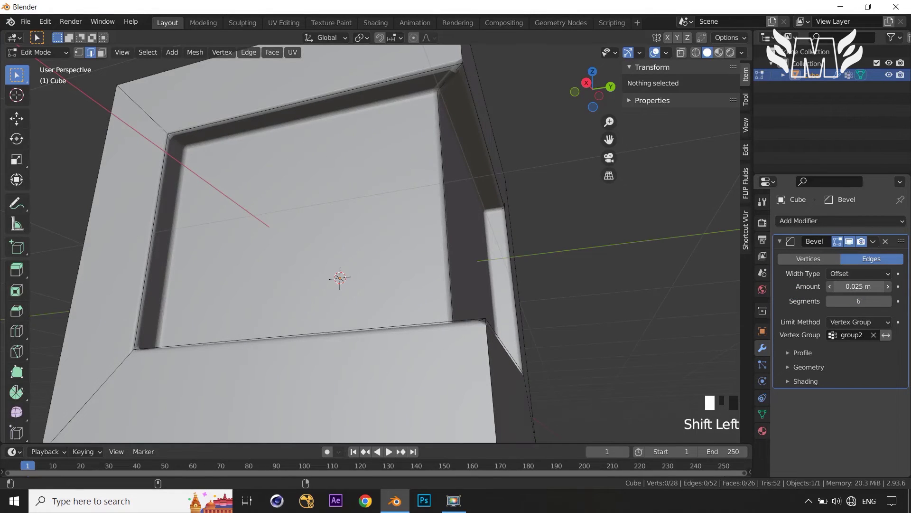
scroll(627, 342, down, 3)
middle_drag(627, 342, 568, 342)
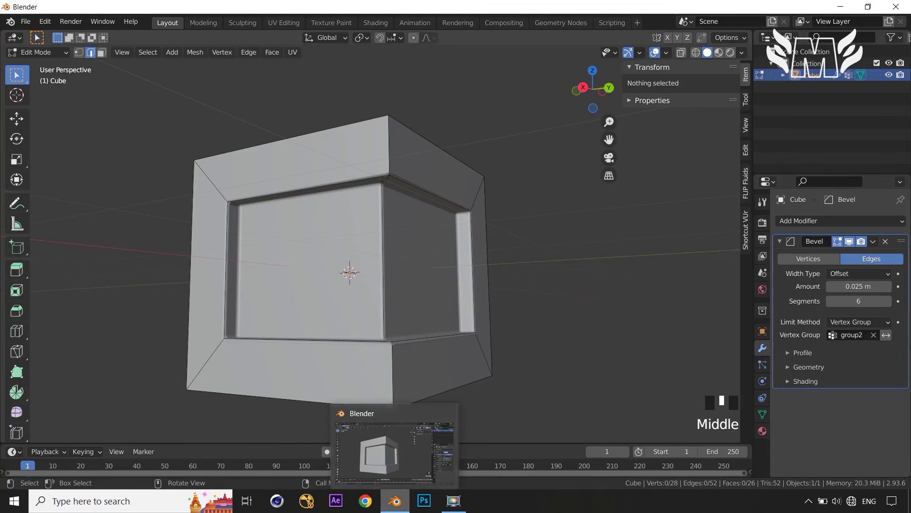
Step: Set the bevel amount to 1 m
click(857, 287)
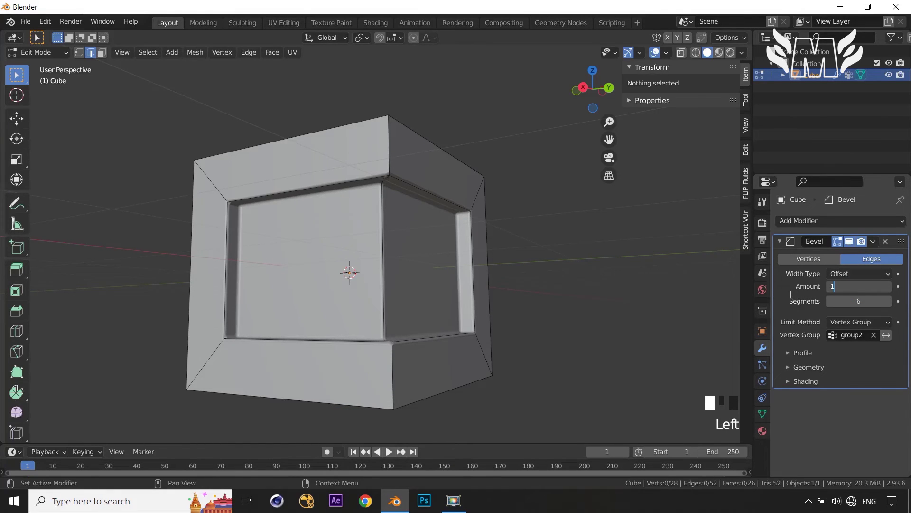
key(Return)
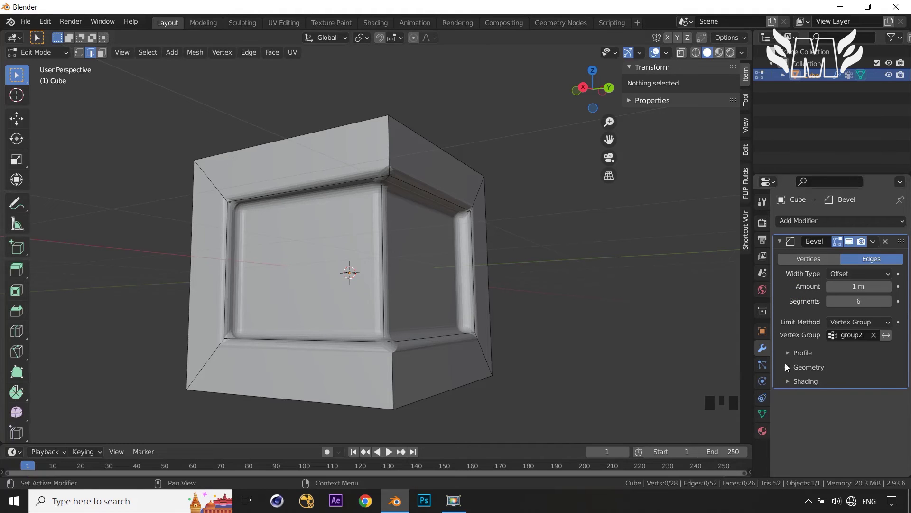
scroll(575, 217, up, 1)
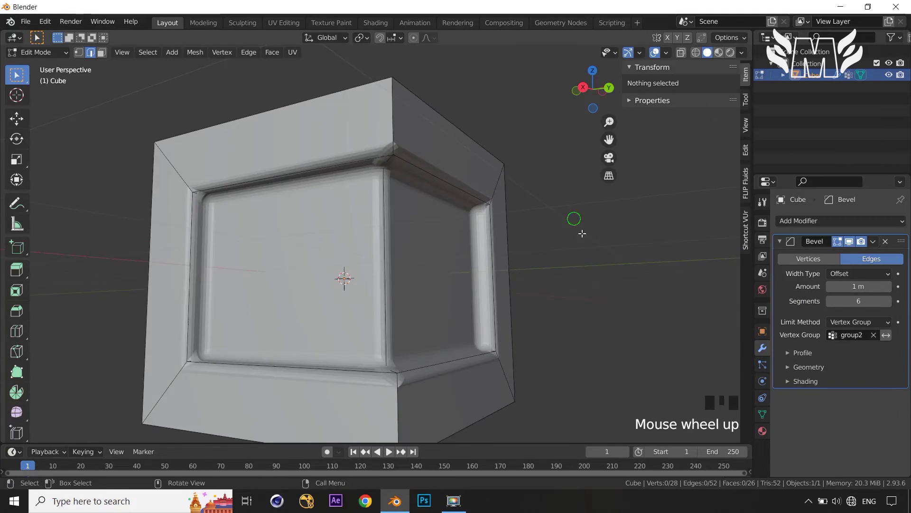
middle_drag(575, 218, 582, 232)
mouse_move(477, 218)
middle_down()
mouse_move(458, 221)
mouse_move(471, 203)
middle_up()
Step: Turn off Clamp Overlap in the bevel's geometry settings
click(790, 357)
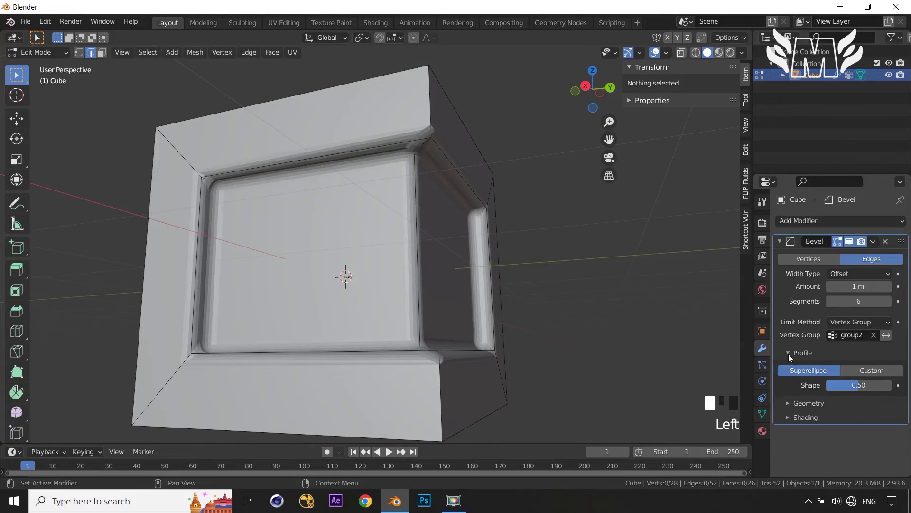
click(788, 354)
click(787, 368)
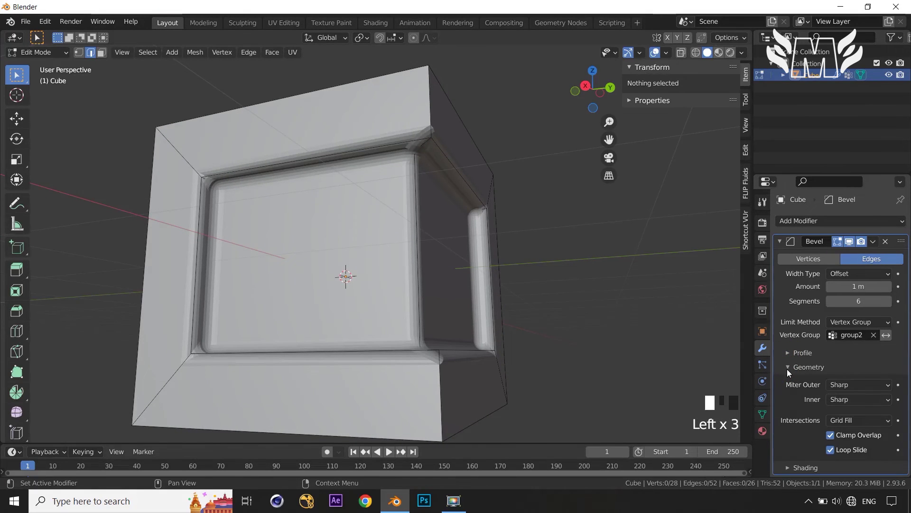
scroll(788, 442, down, 2)
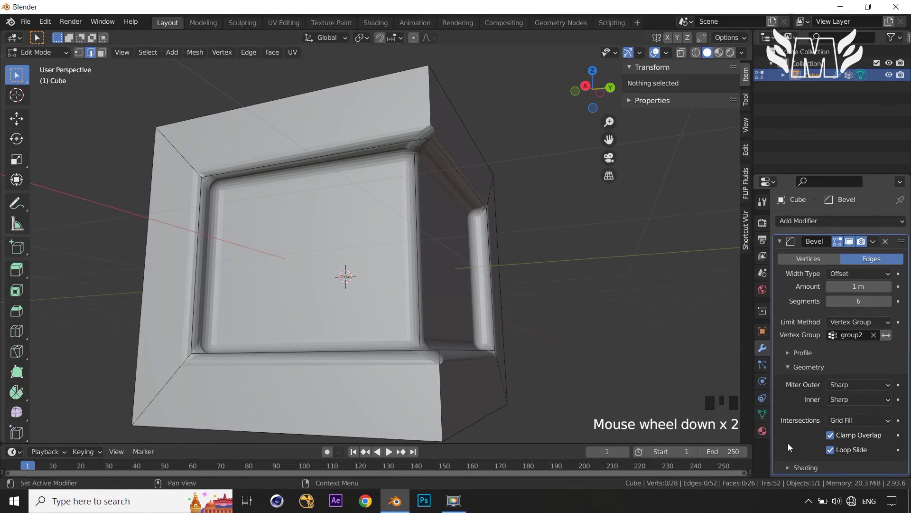
click(830, 435)
scroll(637, 311, down, 4)
middle_drag(637, 311, 599, 346)
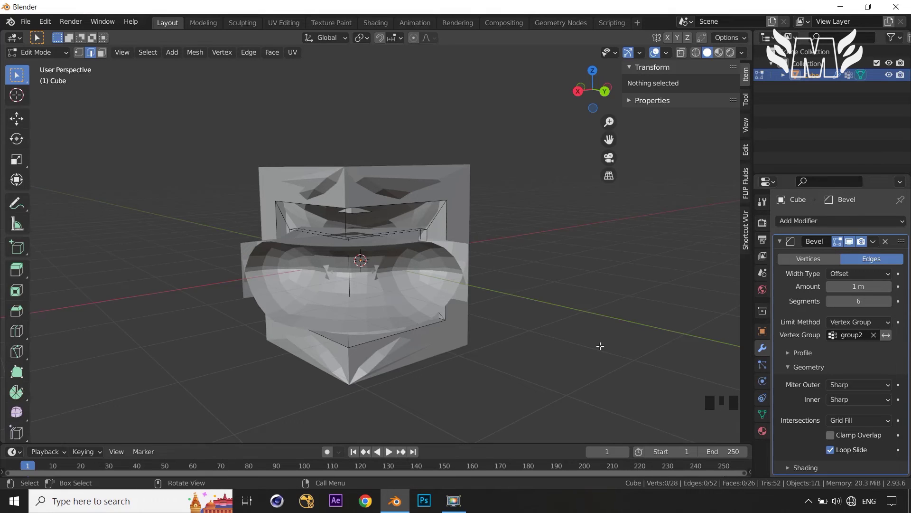
Step: Set the bevel amount to 0.16 m and turn Clamp Overlap back on
drag(869, 286, 804, 286)
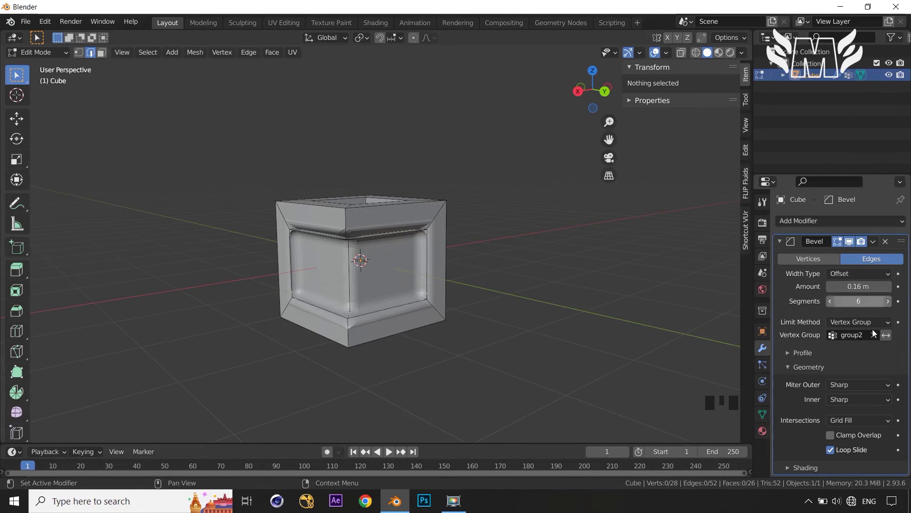
click(839, 433)
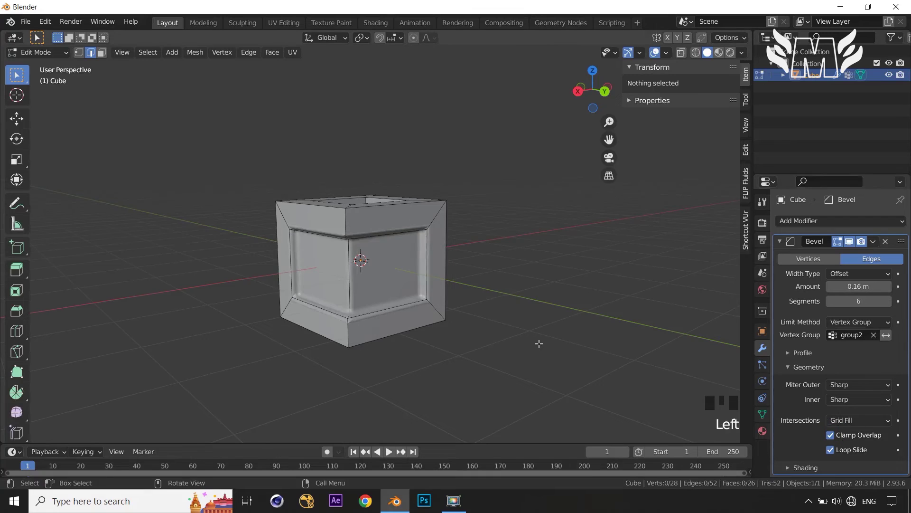
middle_drag(539, 341, 584, 329)
scroll(584, 328, up, 2)
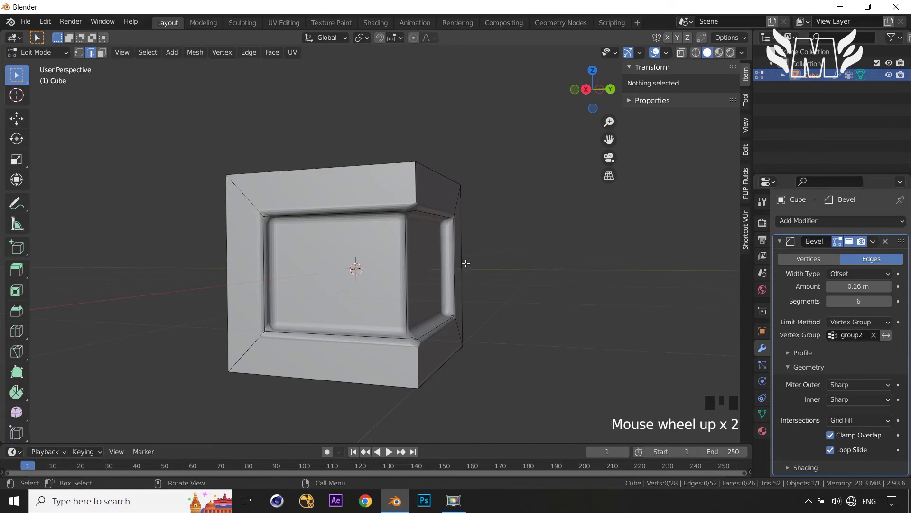
scroll(466, 263, up, 2)
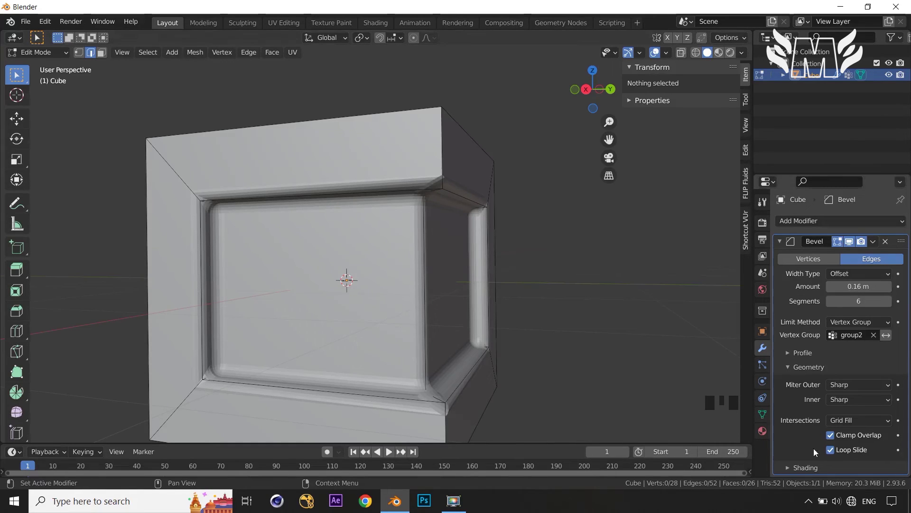
Step: Collapse the bevel's geometry settings and reduce the bevel amount to 0.03 m
click(788, 366)
click(854, 286)
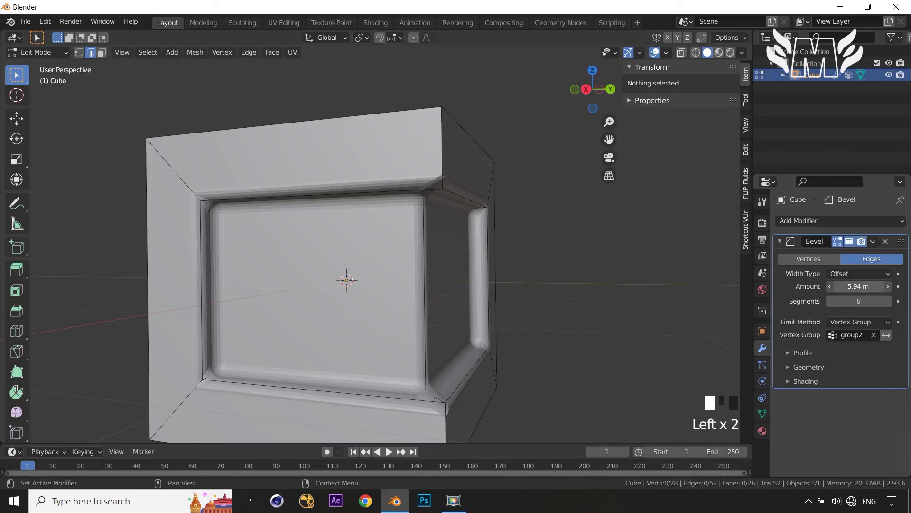
drag(854, 287, 812, 286)
middle_drag(801, 276, 786, 312)
middle_drag(649, 329, 617, 295)
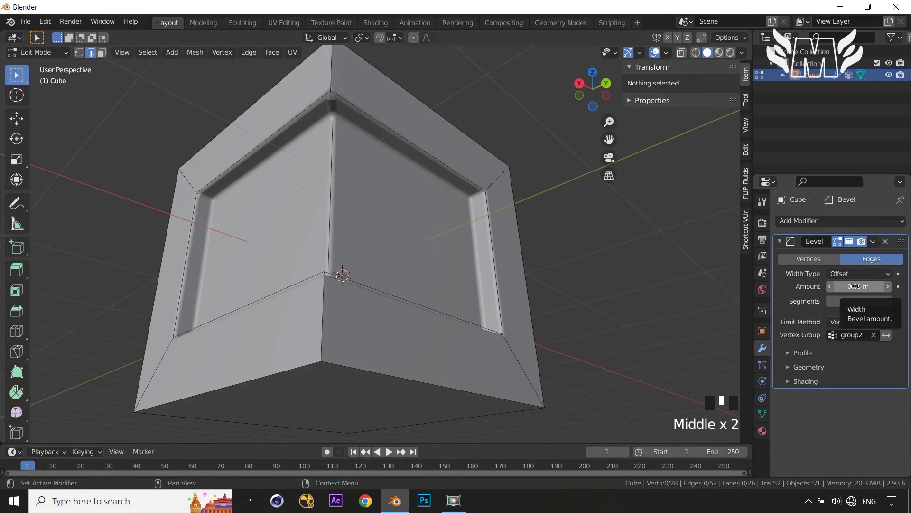
Step: Try 11 segments on the bevel and bring the count back down to 6
drag(860, 302, 878, 302)
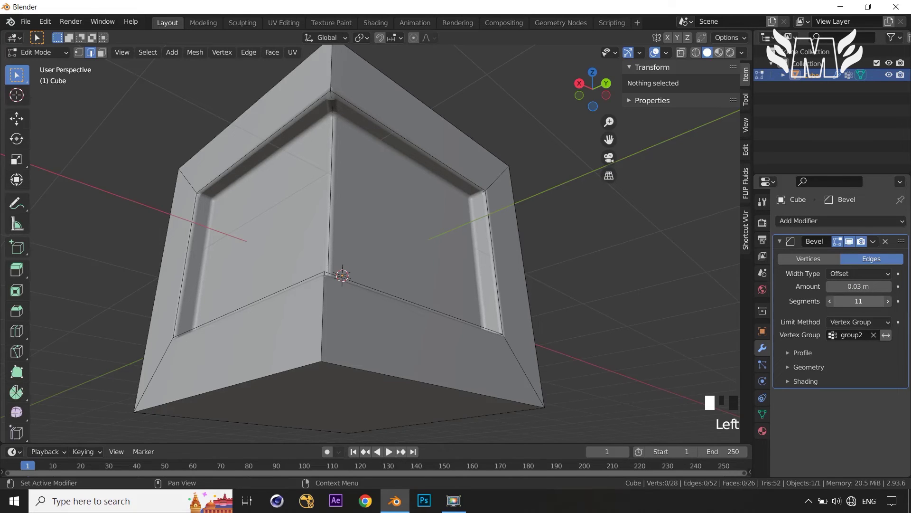
drag(864, 302, 857, 302)
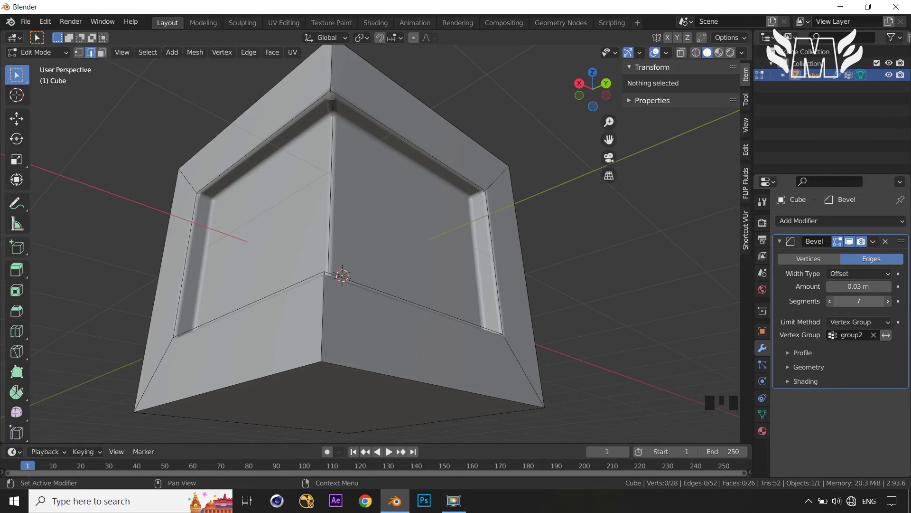
click(862, 299)
click(662, 279)
Step: Set the bevel amount to 0.13 m and the segments to 4
middle_drag(687, 291, 707, 326)
shift+drag(856, 286, 883, 286)
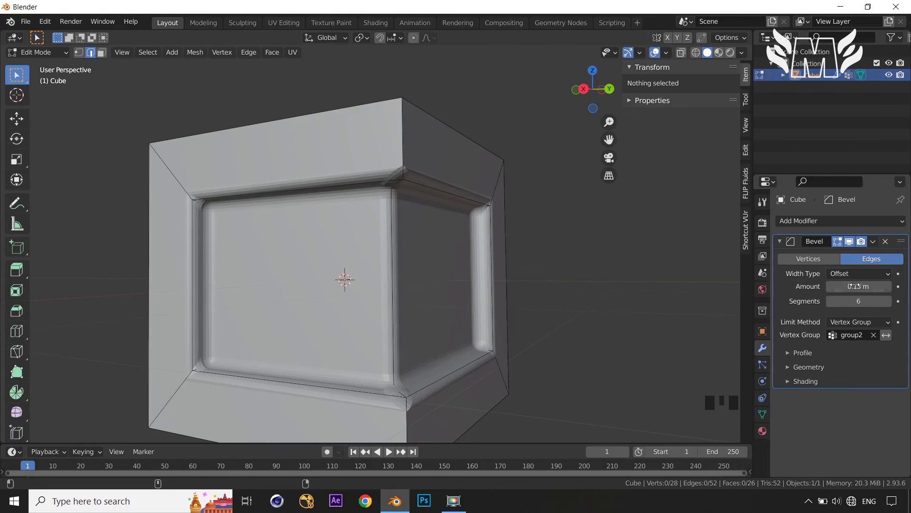
click(830, 301)
click(830, 302)
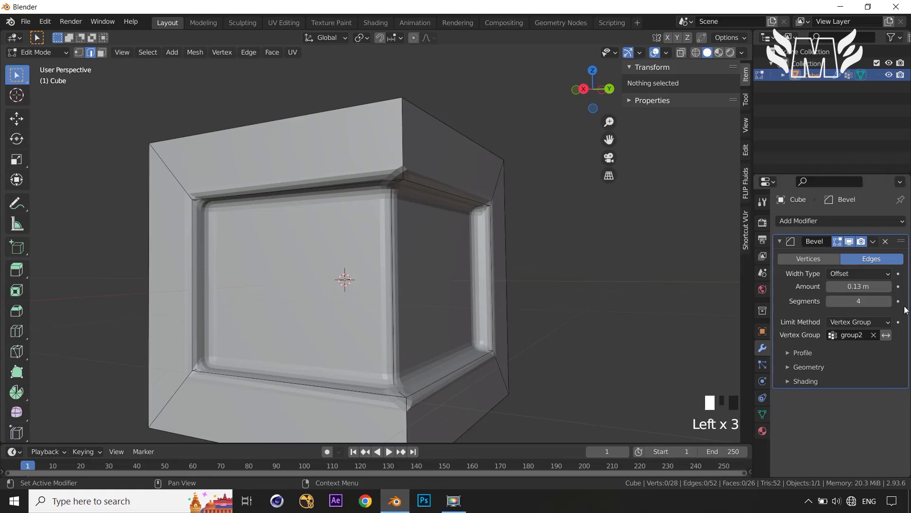
Step: Raise the bevel's segment count to 10
click(888, 305)
click(887, 306)
click(888, 306)
click(887, 305)
click(888, 305)
click(888, 305)
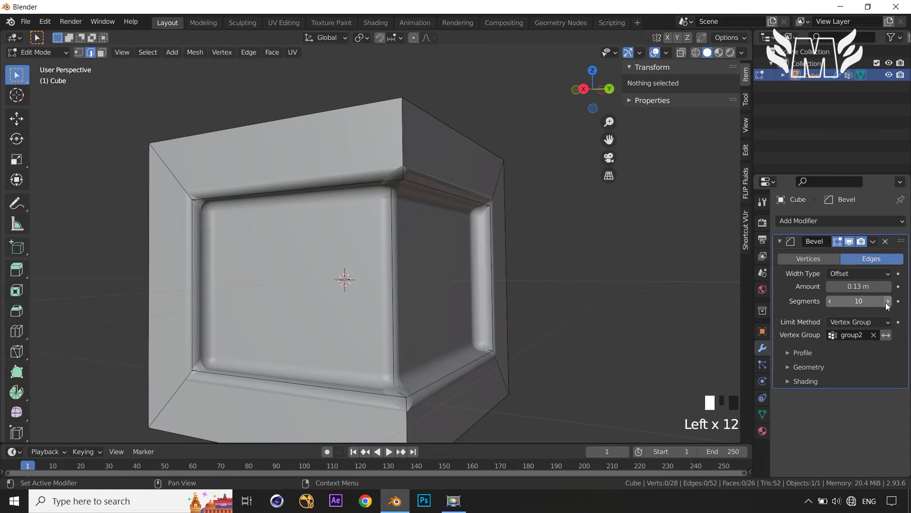
Step: Lower the bevel's segment count to 4
click(828, 304)
click(828, 303)
click(828, 303)
click(828, 303)
click(828, 304)
click(828, 303)
Step: Reduce the bevel amount to 0.016 m for the group2 edges
middle_drag(586, 289, 597, 302)
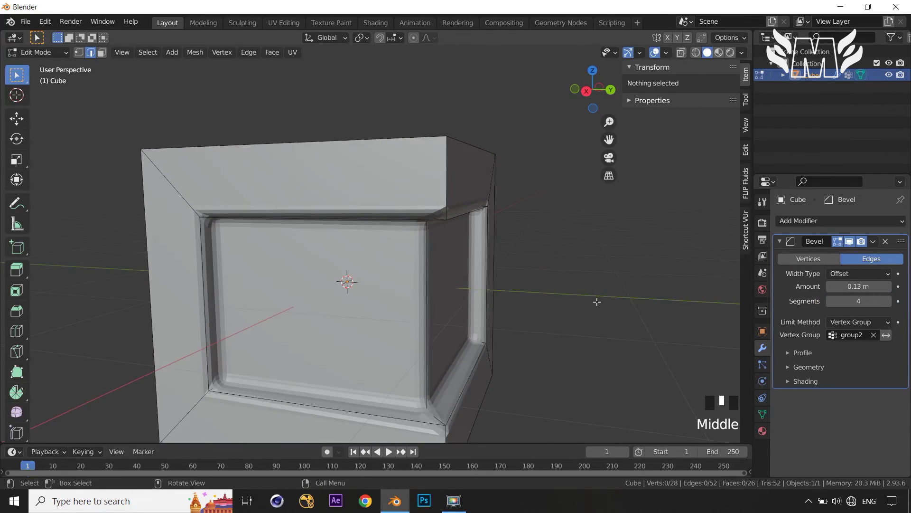
click(857, 287)
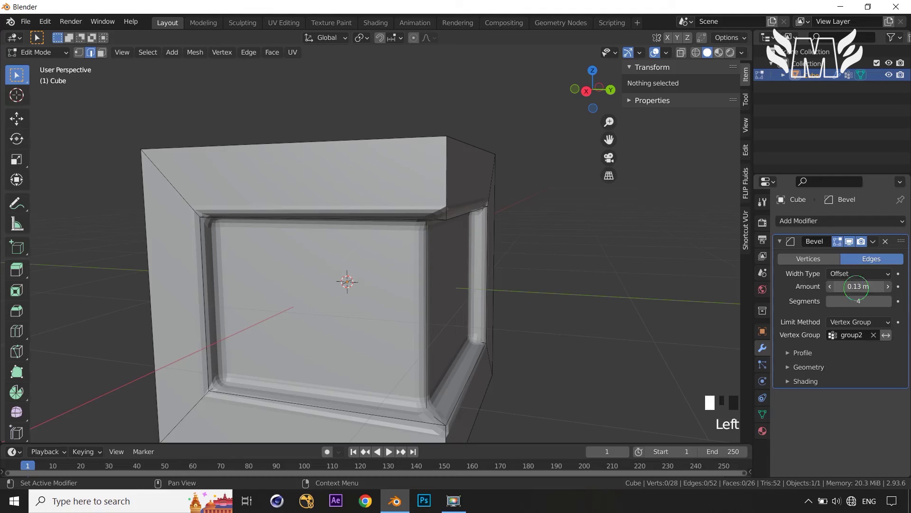
drag(857, 286, 813, 287)
middle_drag(639, 331, 539, 316)
scroll(633, 340, down, 2)
middle_drag(578, 355, 568, 347)
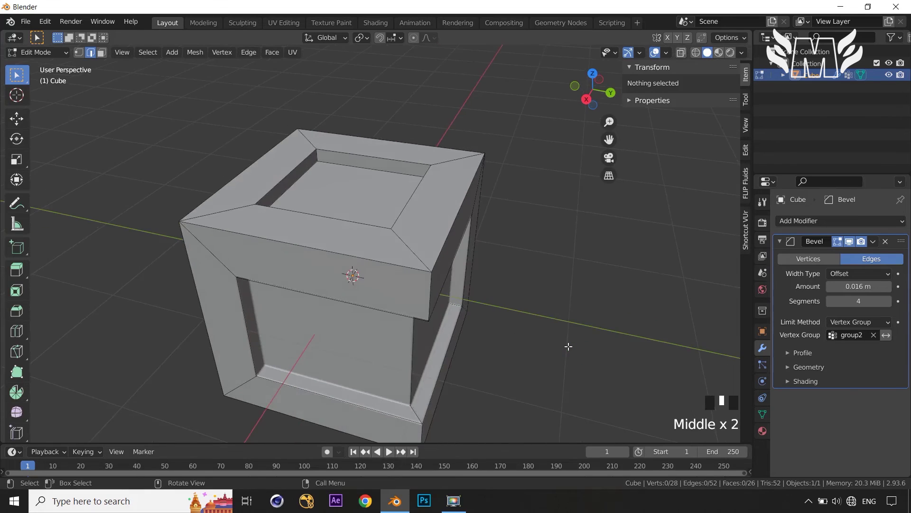
Step: Duplicate the Bevel modifier on the recessed cube
click(873, 241)
click(841, 267)
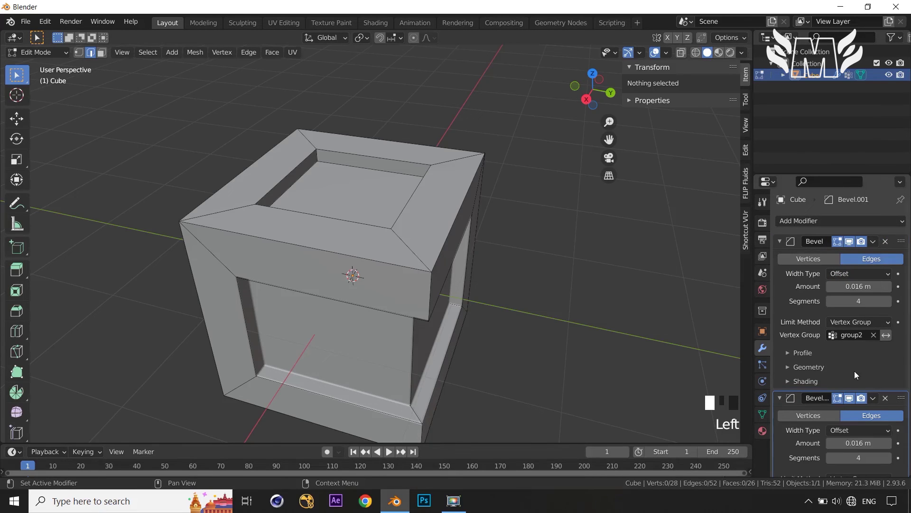
scroll(785, 371, down, 7)
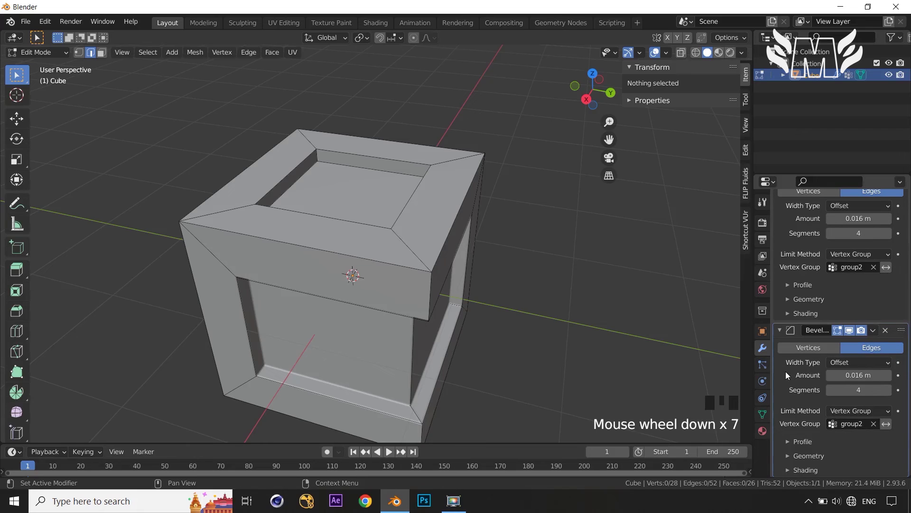
Step: Clear group2 from the duplicated Bevel modifier and assign the vertex group named Group instead
click(874, 424)
click(867, 424)
middle_drag(590, 337, 560, 303)
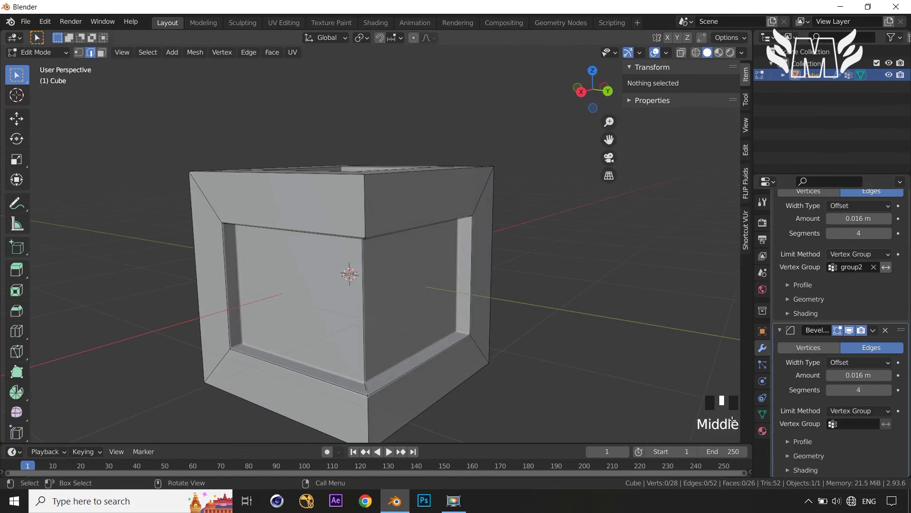
click(844, 424)
click(779, 311)
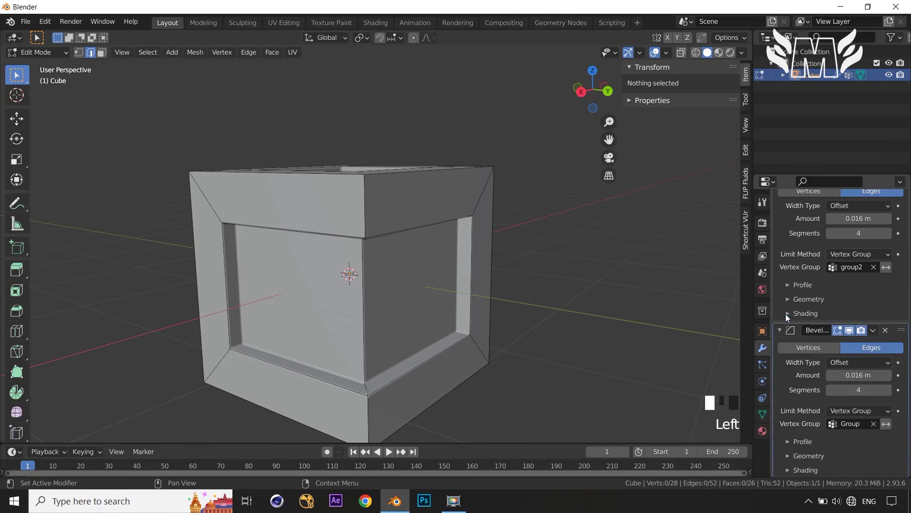
Step: Set the duplicated bevel's amount to 0.126 m and its segments to 11 for the top recess
middle_drag(632, 322, 594, 348)
scroll(370, 168, up, 2)
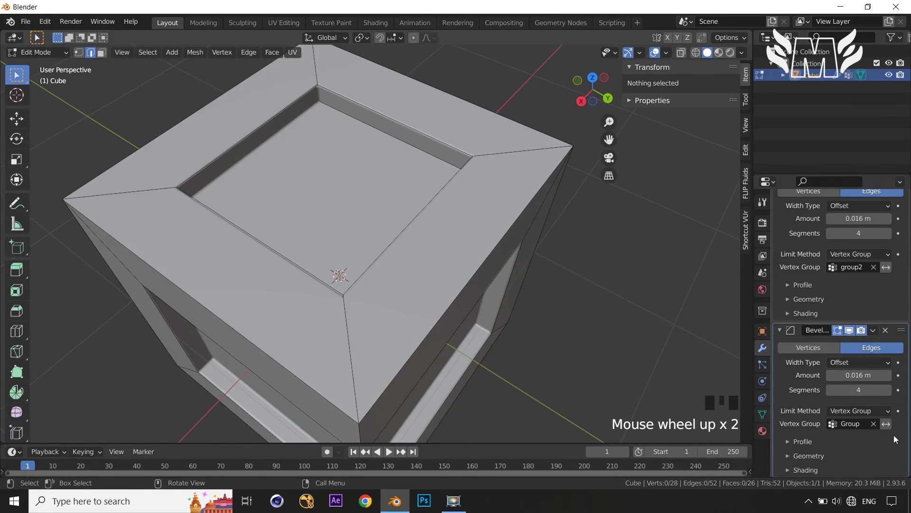
drag(860, 375, 908, 375)
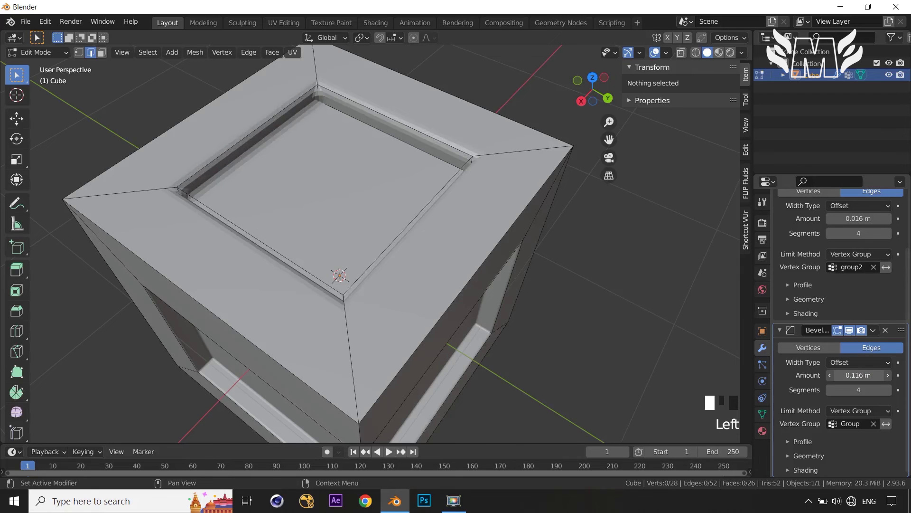
click(887, 392)
click(887, 392)
click(887, 391)
click(887, 391)
click(887, 392)
click(887, 392)
click(888, 392)
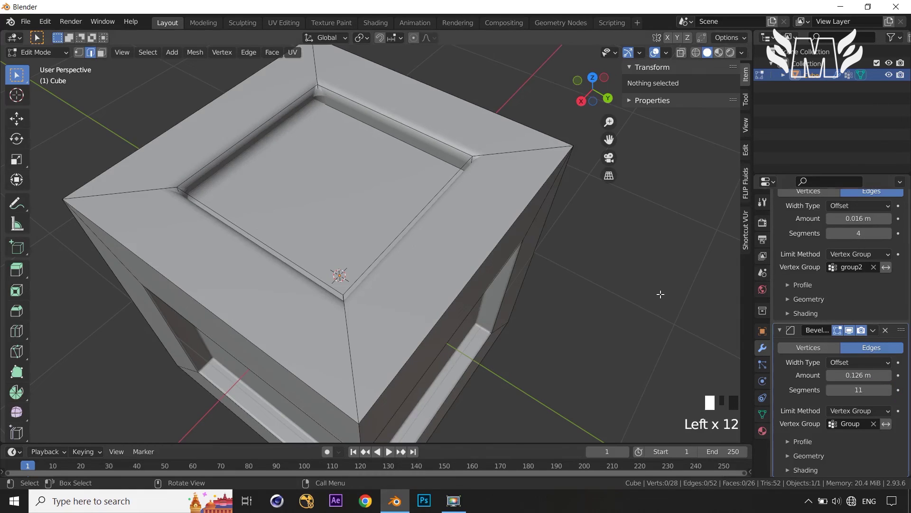
Step: Return to Object Mode, inspect the whole beveled cube and hide the viewport's transform sidebar
key(Tab)
middle_drag(660, 294, 577, 279)
scroll(565, 284, down, 3)
middle_drag(496, 308, 535, 328)
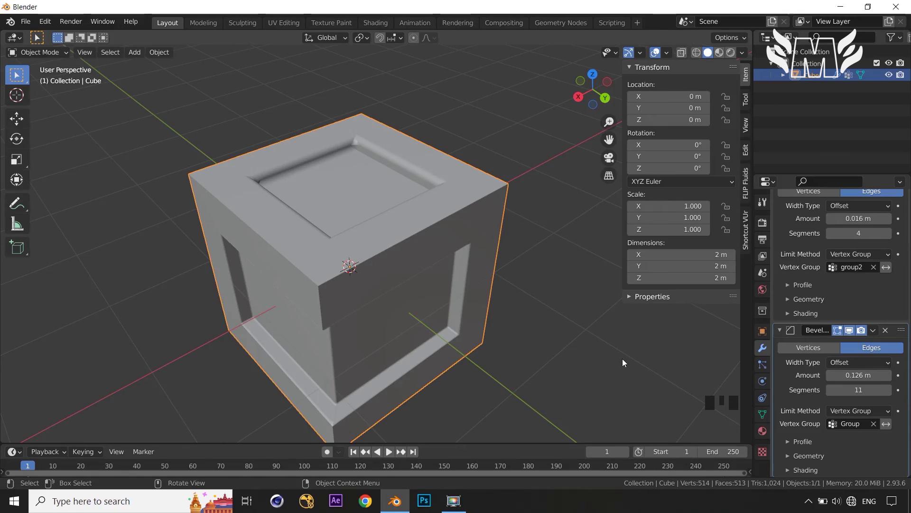
key(n)
scroll(565, 328, down, 1)
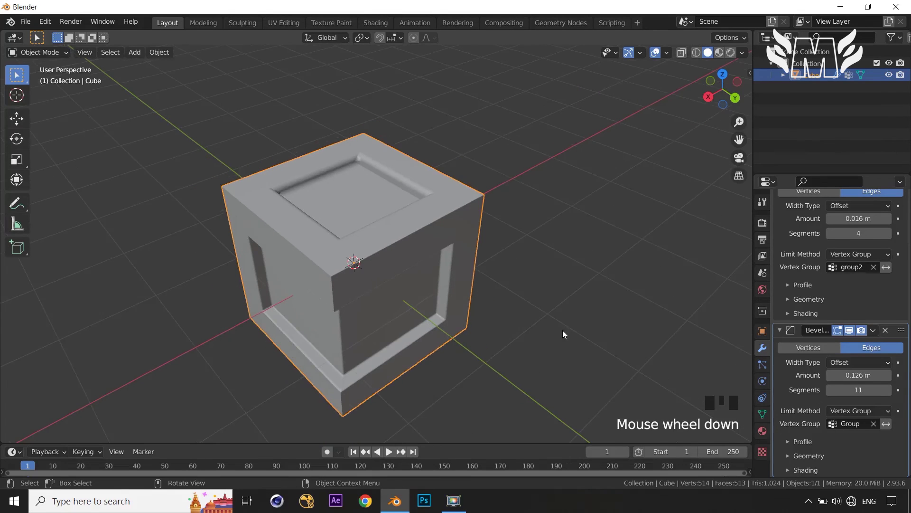
Step: Delete the recessed cube and add a new 2 m cube at the origin
key(x)
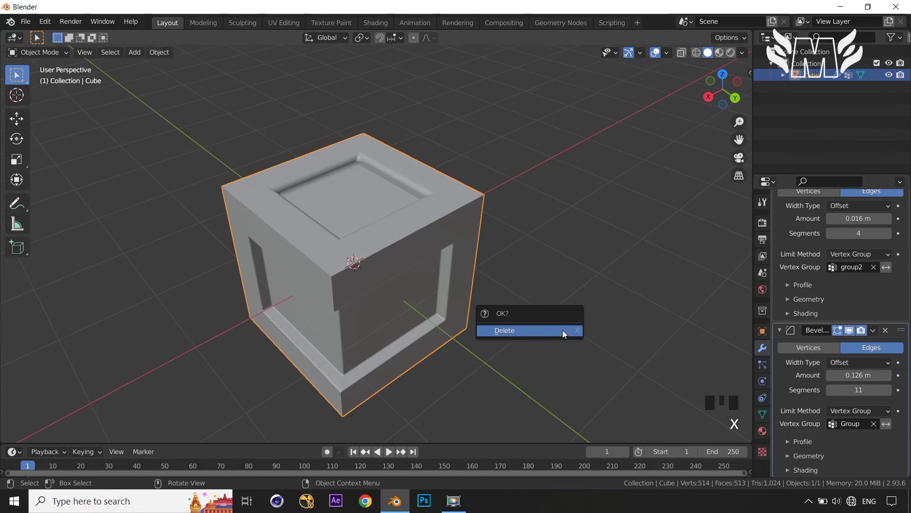
click(528, 326)
middle_drag(545, 319, 561, 297)
key(shift+a)
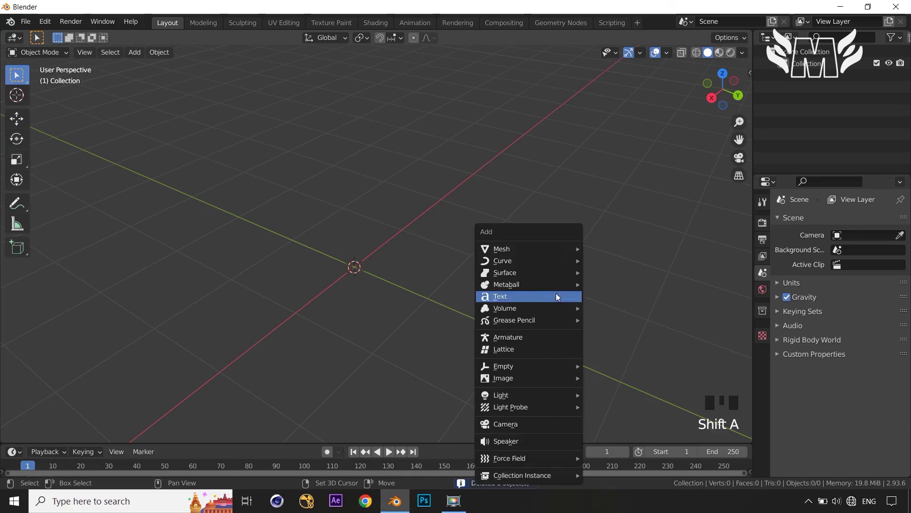
mouse_move(548, 252)
click(632, 258)
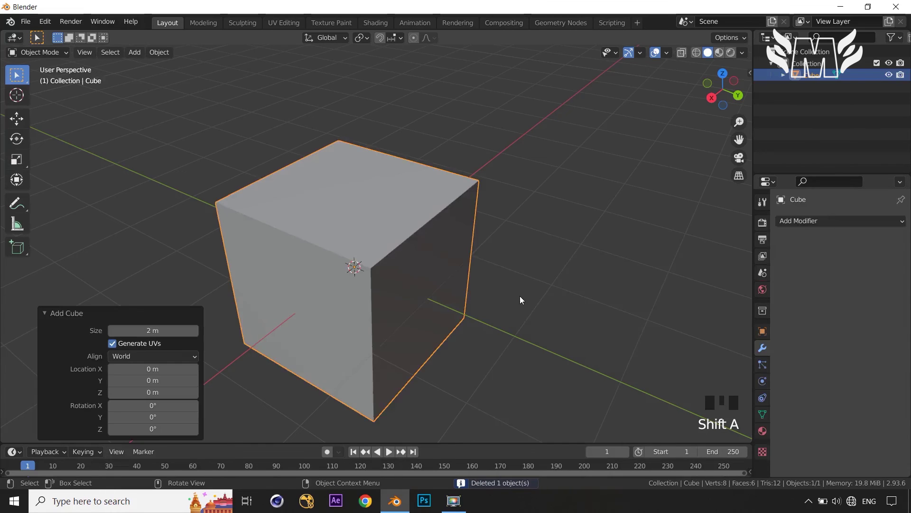
shift+middle_drag(520, 303, 527, 256)
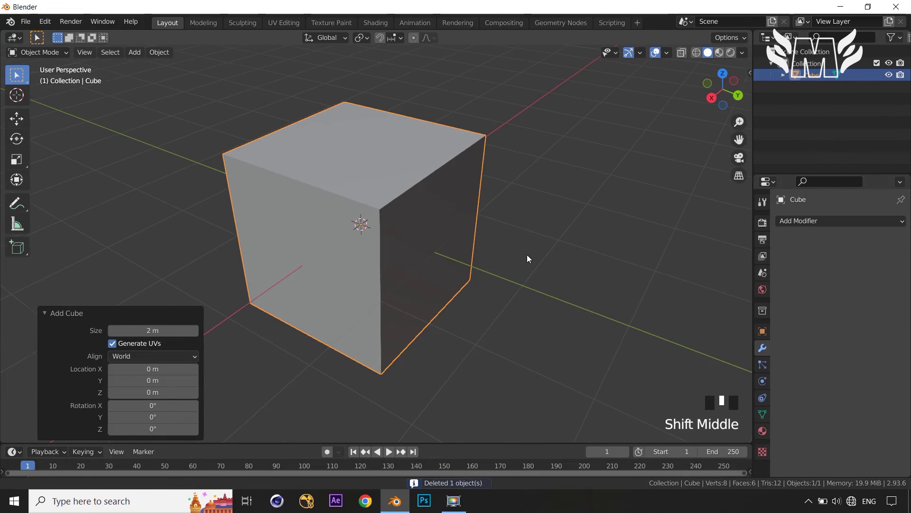
Step: Add a Bevel modifier to the new cube with an amount of 0.28 m and 21 segments
click(886, 221)
click(665, 264)
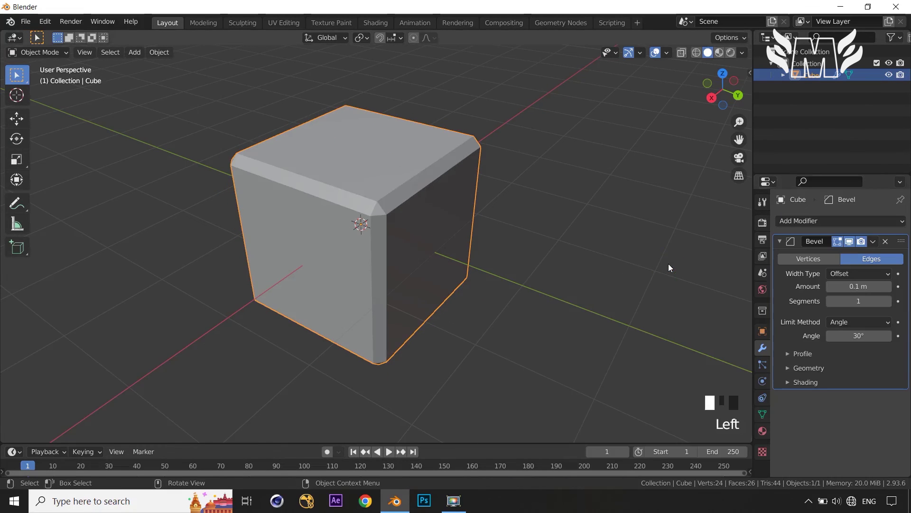
drag(852, 286, 907, 302)
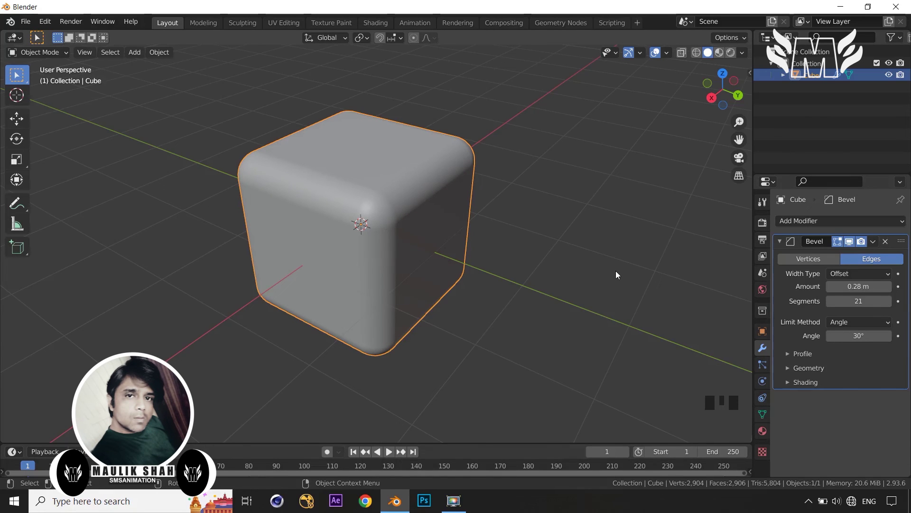
Step: Expand the bevel's geometry and profile settings and switch the profile type to Custom
click(787, 374)
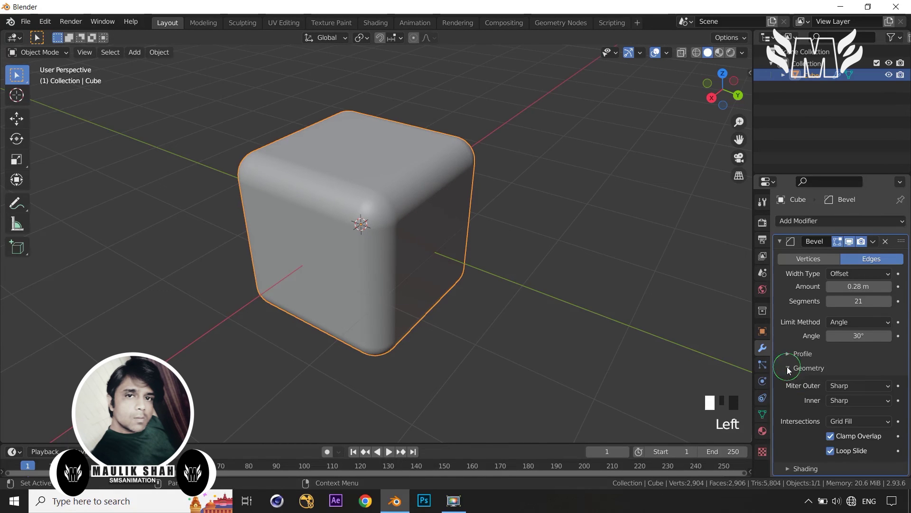
scroll(786, 417, down, 5)
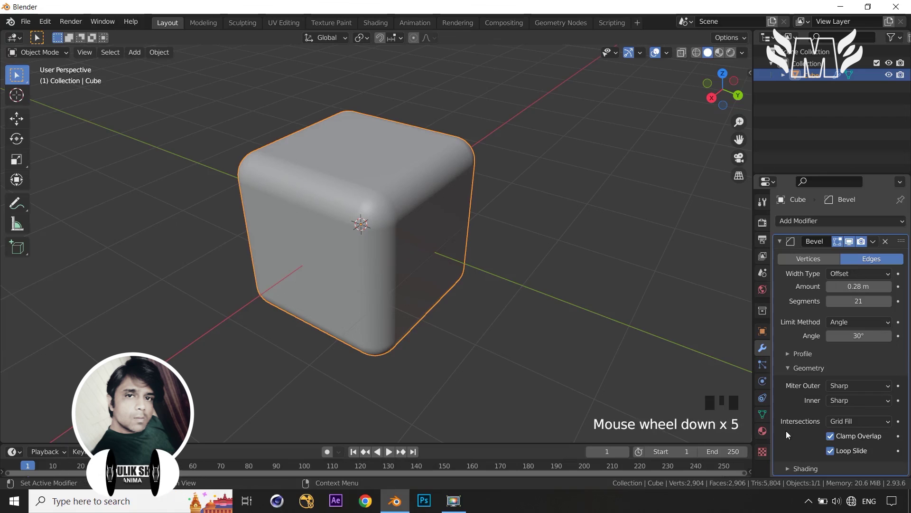
click(787, 354)
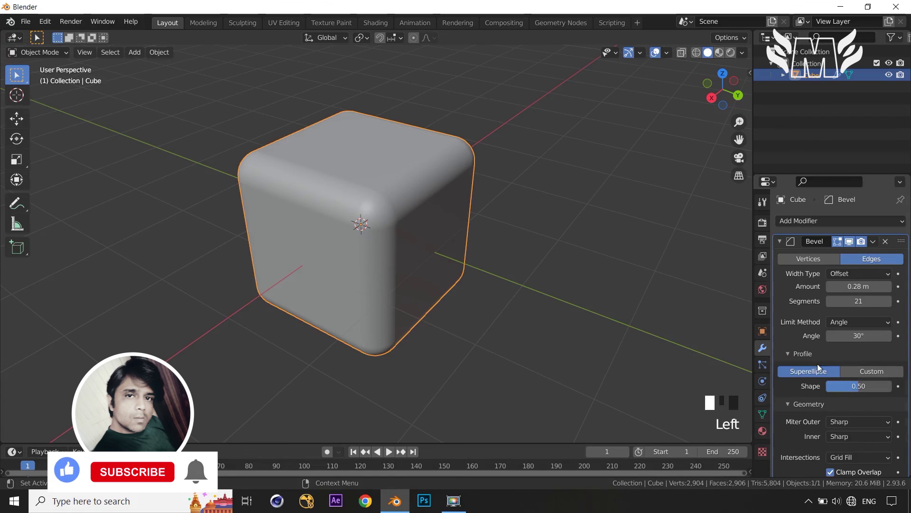
click(879, 373)
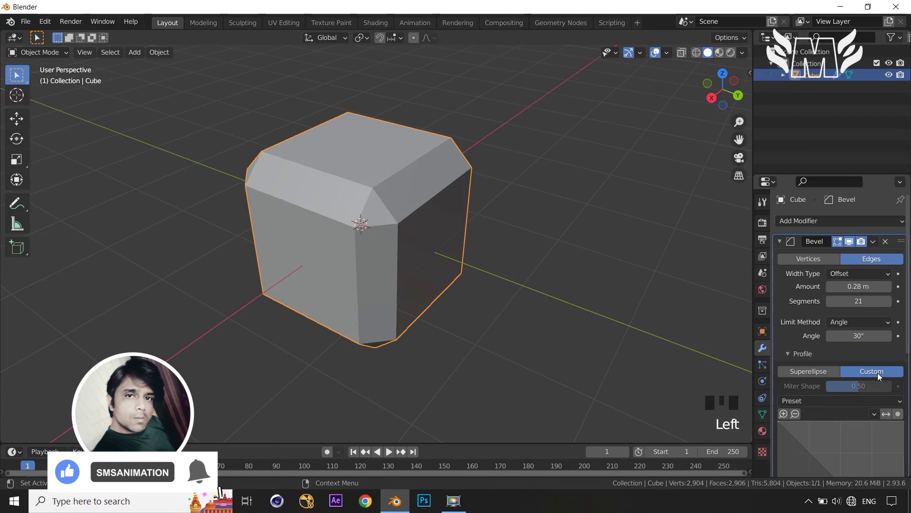
scroll(808, 419, down, 6)
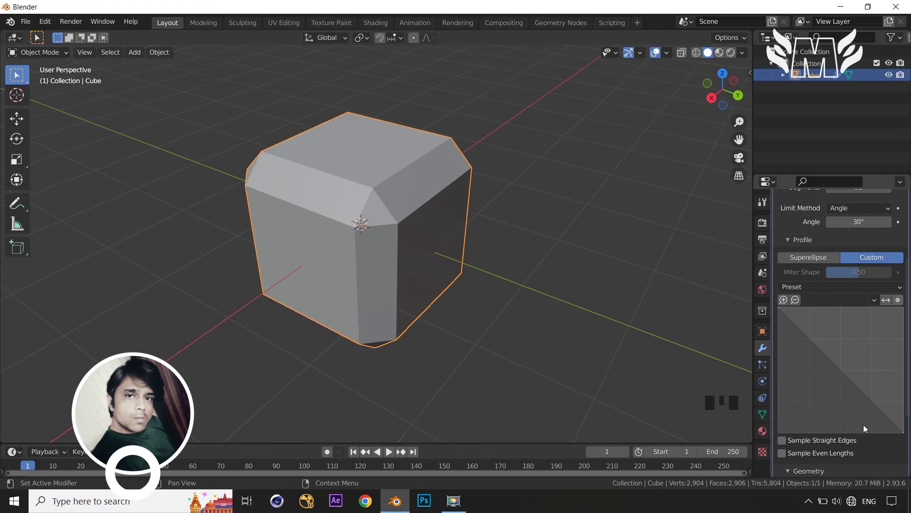
Step: Add two points to the custom profile curve and shape it into an S, placing the lower point at 0.44, 0.32
click(806, 337)
drag(806, 337, 821, 322)
drag(870, 373, 835, 392)
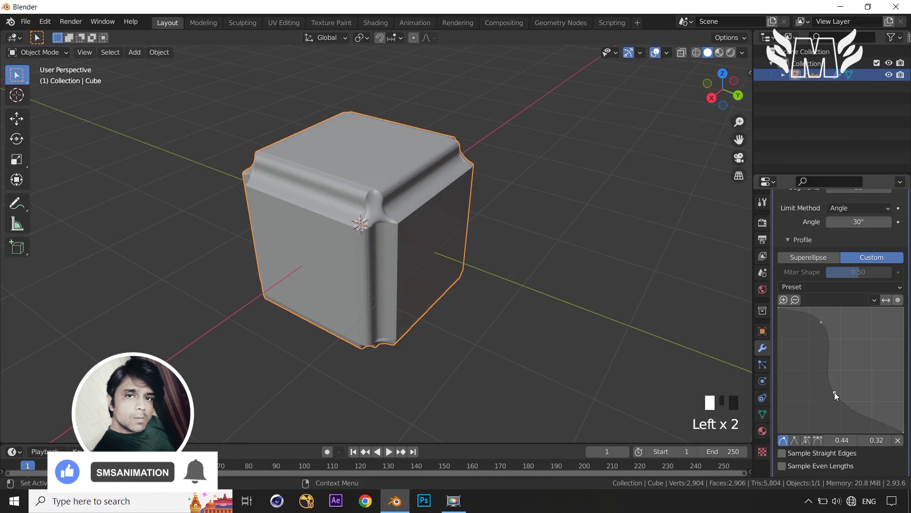
Step: Give the lower profile point aligned handles and pull them out to 0.76, -0.09 and 0.14, 0.63
click(868, 288)
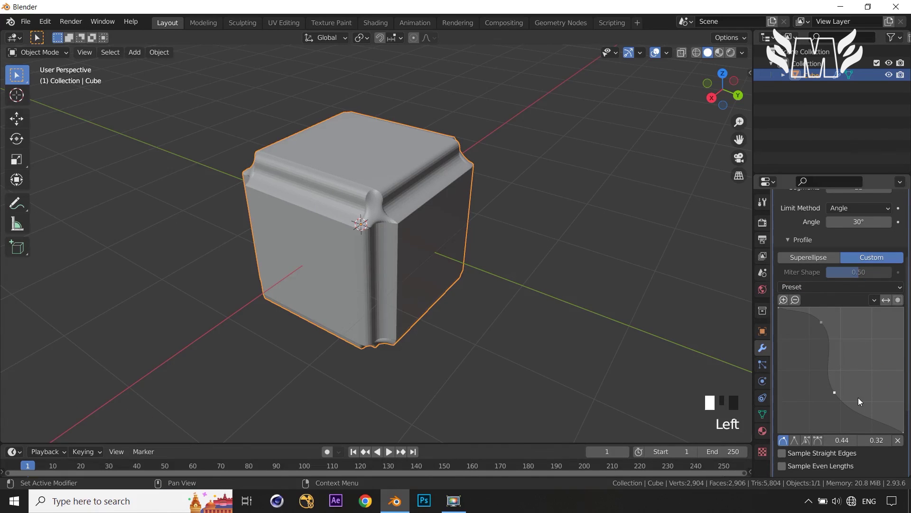
click(805, 439)
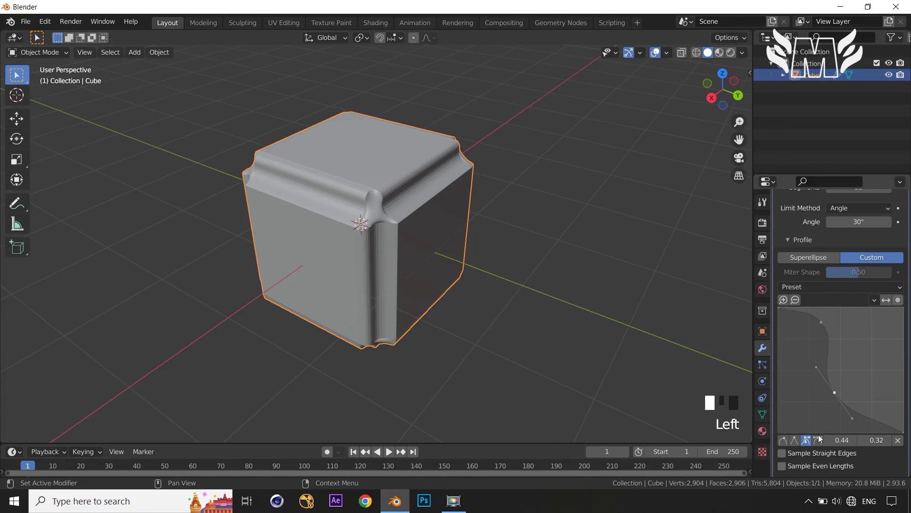
drag(853, 418, 874, 444)
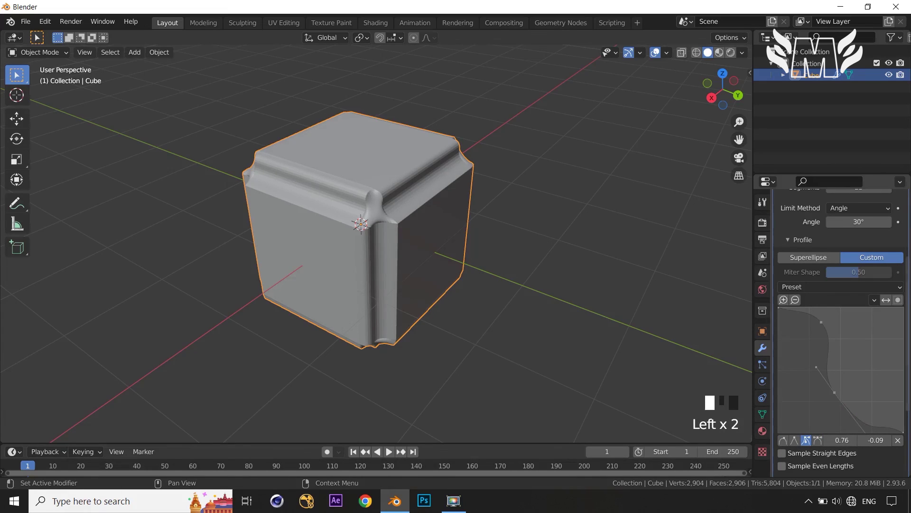
drag(817, 368, 797, 353)
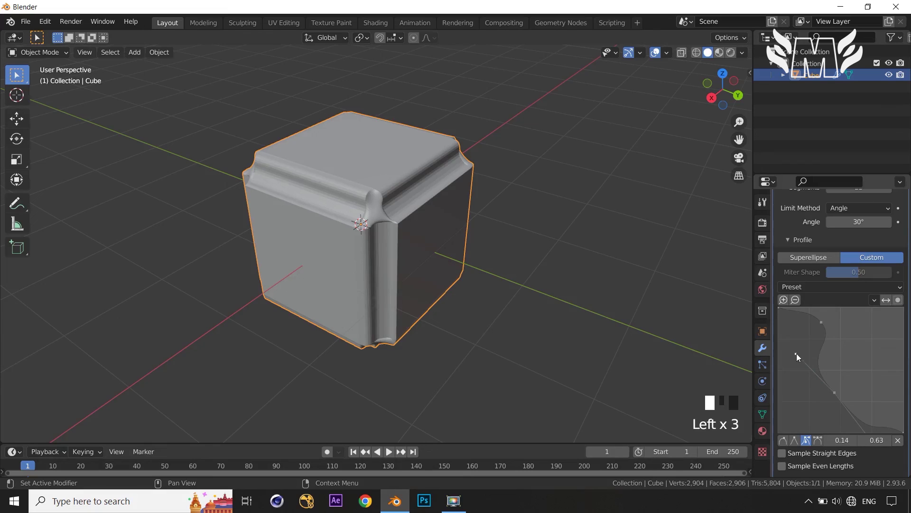
Step: Try vector handles on the upper profile point, and return that point to automatic handles
click(821, 322)
click(795, 440)
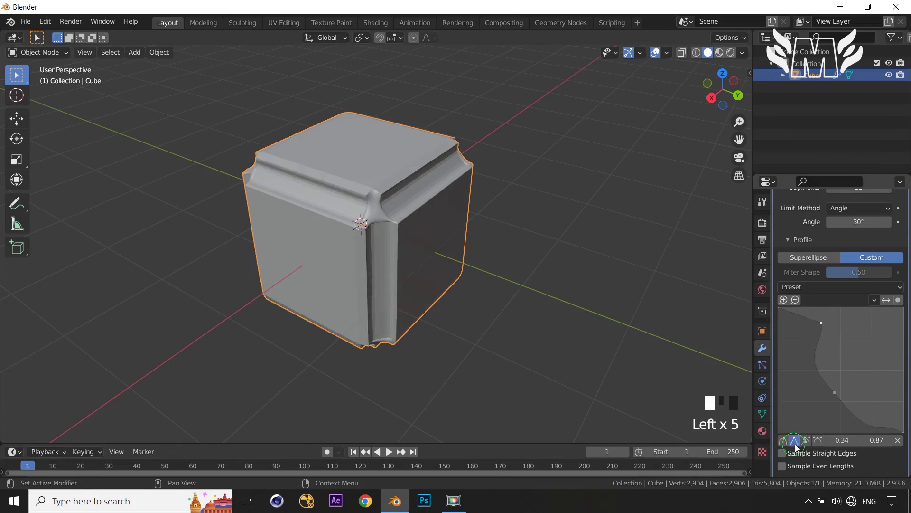
click(820, 325)
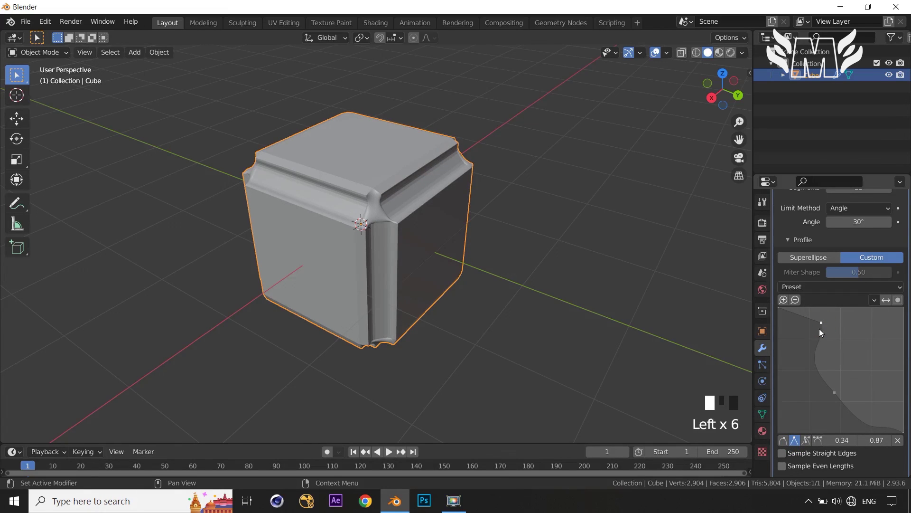
click(785, 440)
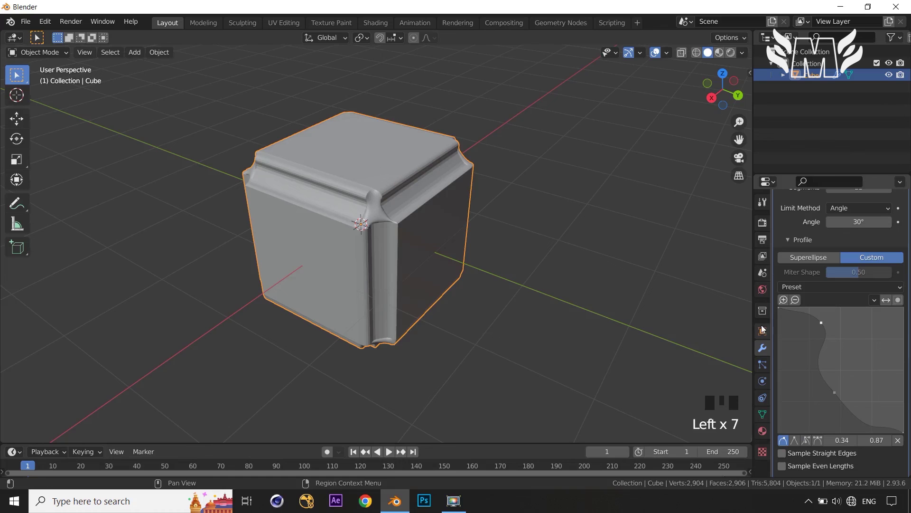
Step: Add a profile point between the two existing inner points and pull it inward to 0.10, 0.59
middle_drag(484, 215, 458, 199)
middle_drag(434, 155, 531, 219)
click(818, 366)
drag(819, 366, 792, 360)
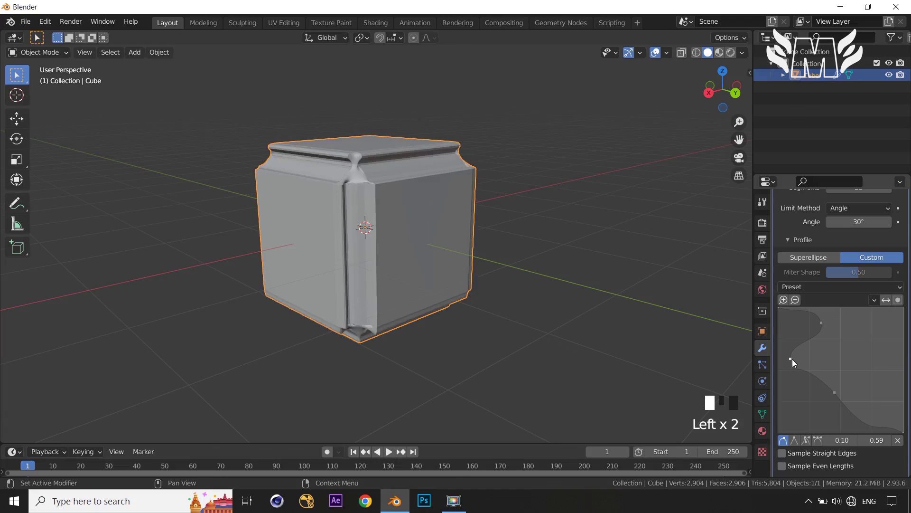
Step: Increase the bevel's segments to 25
scroll(852, 244, up, 3)
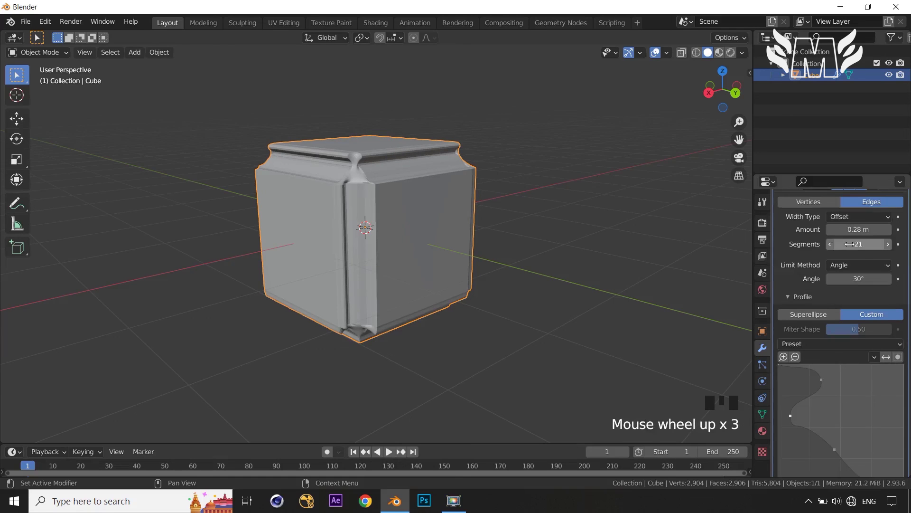
click(889, 245)
click(889, 245)
click(889, 245)
click(889, 245)
click(889, 245)
click(889, 245)
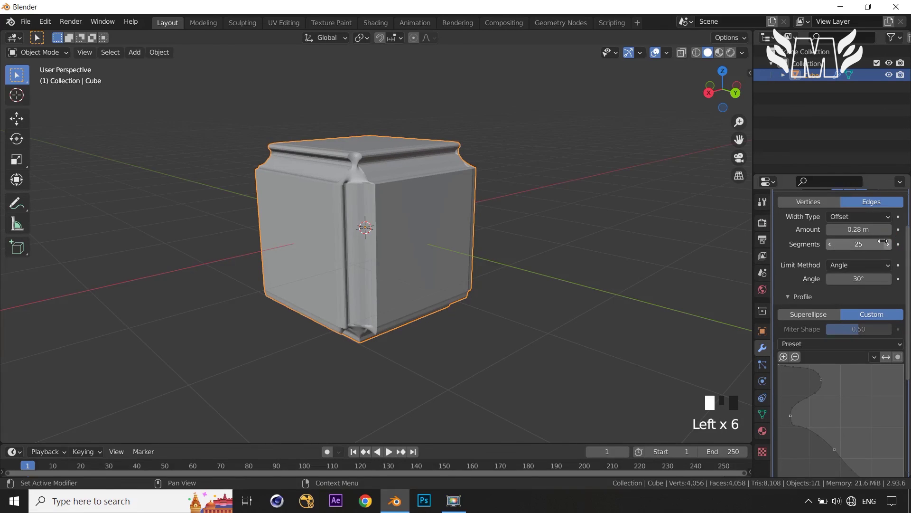
Step: Add another point near the lower end of the custom profile curve and pull it up and outward into a peak
drag(847, 465, 871, 435)
middle_drag(630, 359, 669, 372)
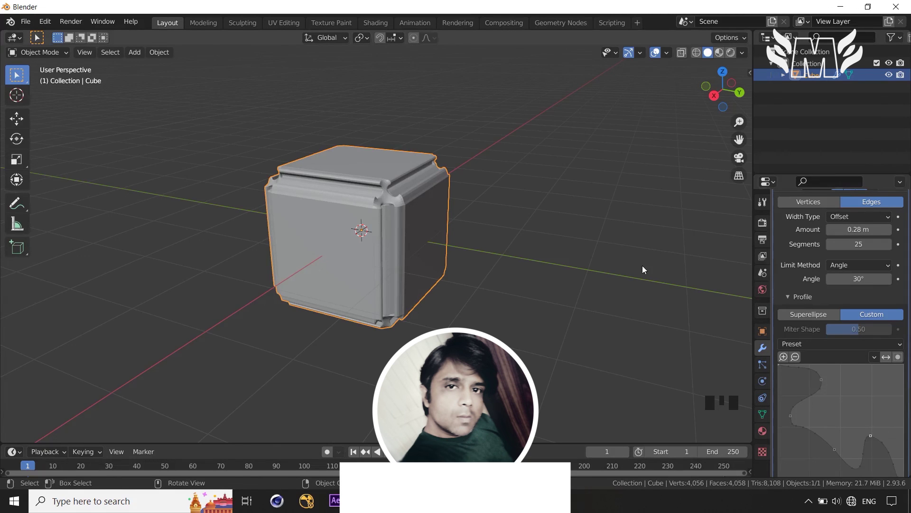
scroll(686, 370, down, 2)
middle_drag(654, 337, 612, 324)
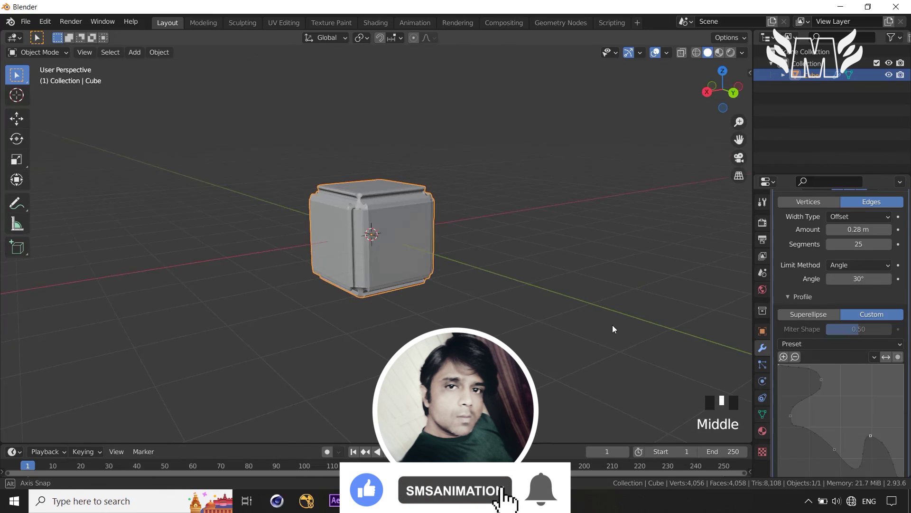